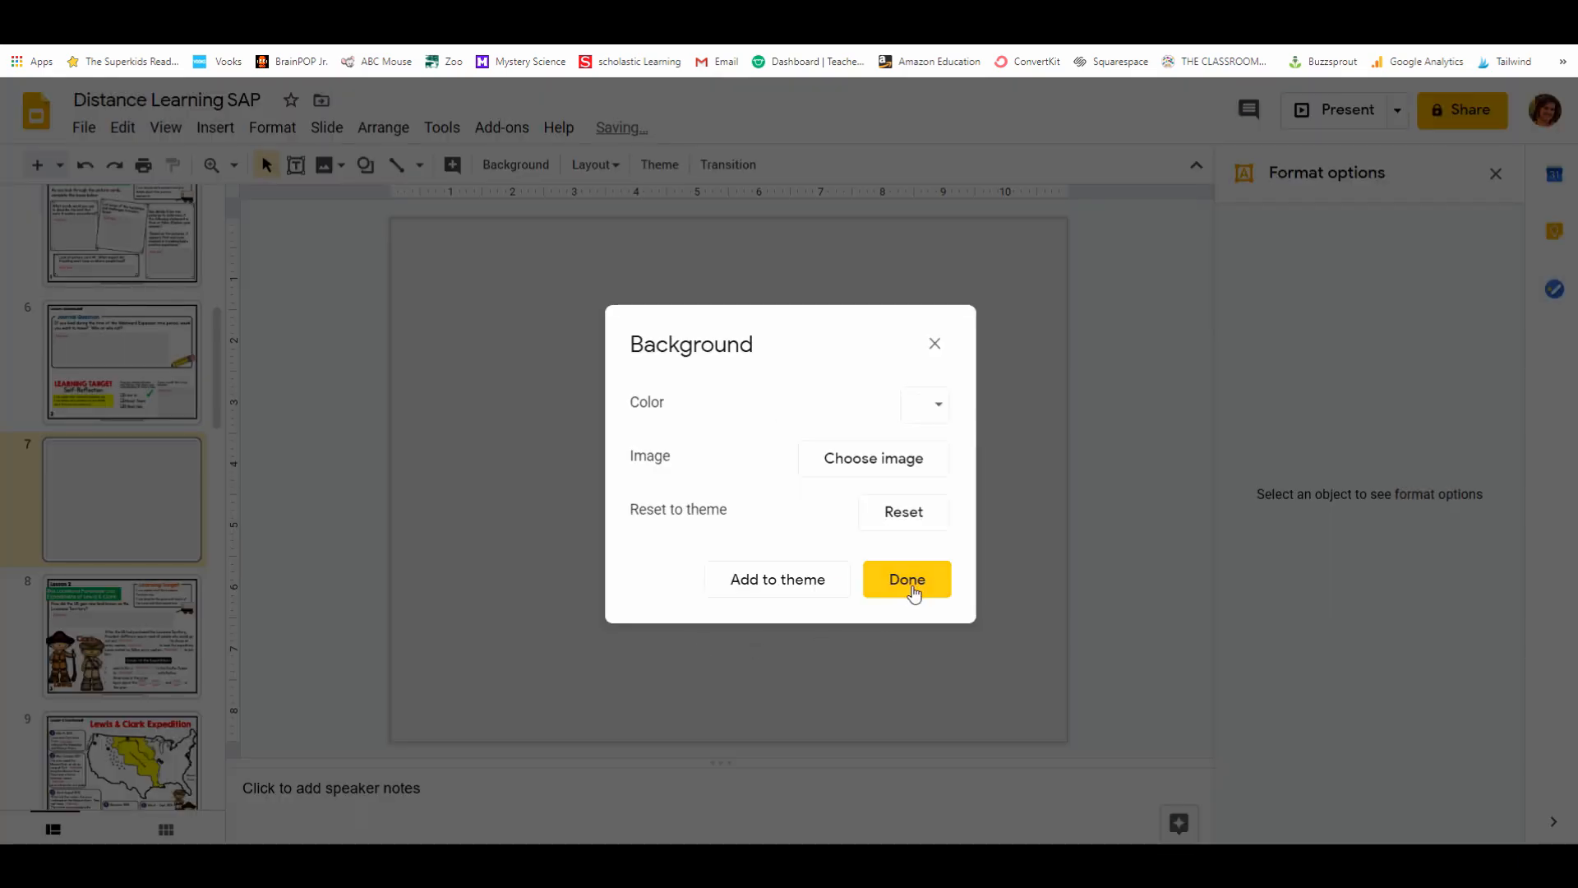
# Confirm the background image for slide 7
pyautogui.click(910, 582)
pyautogui.scroll(-3, 140, 290)
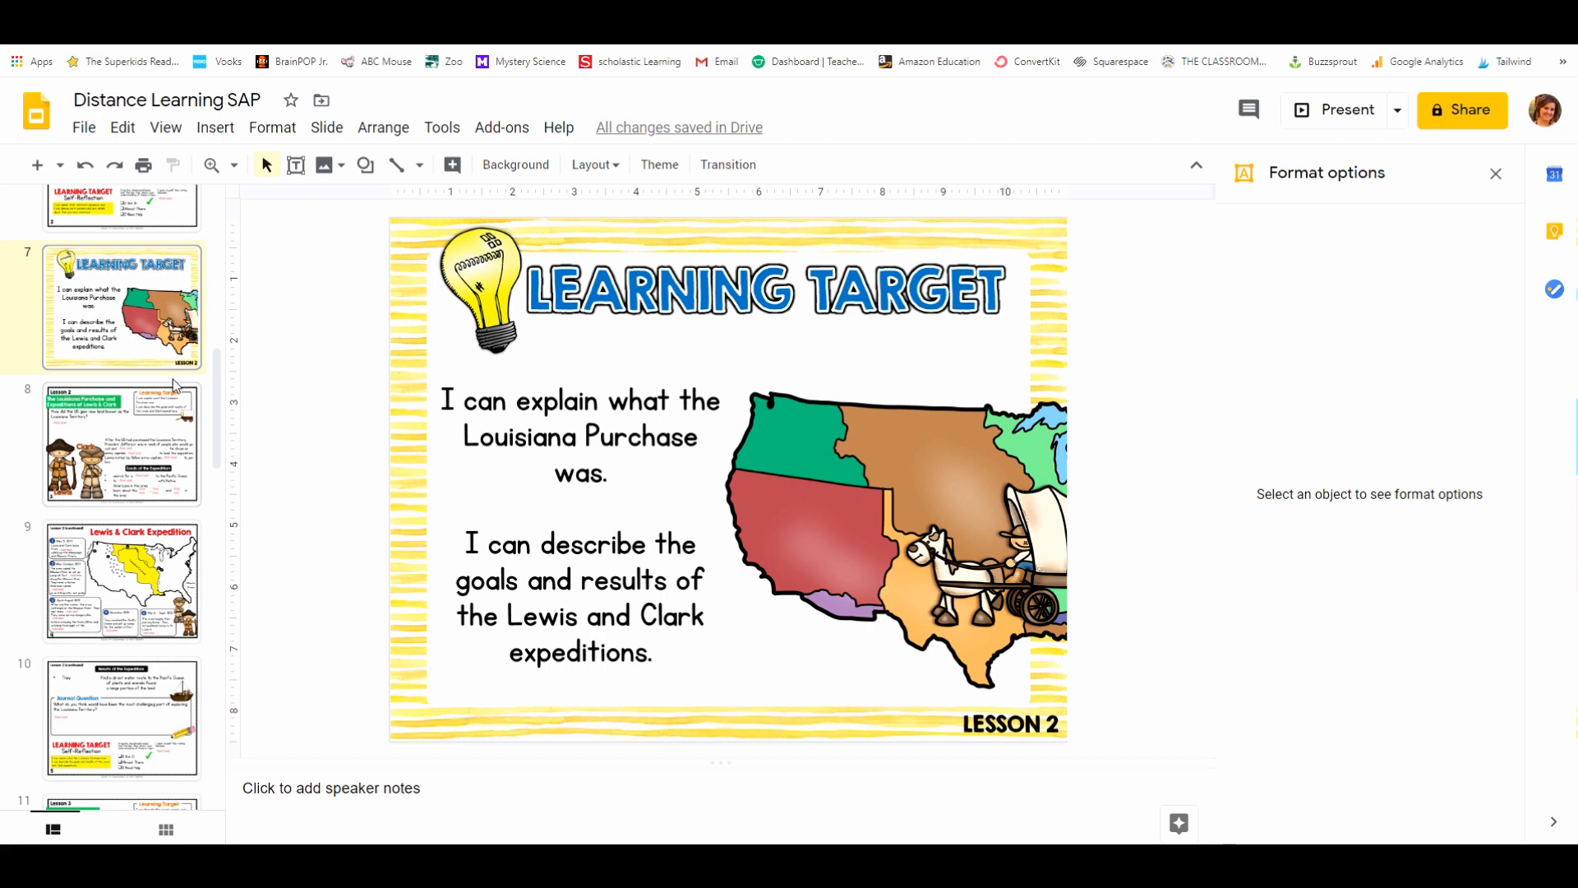
# Review the Lesson 2 slides and the rest of the deck to check the finished backgrounds and text boxes
pyautogui.scroll(-2, 171, 385)
pyautogui.click(121, 272)
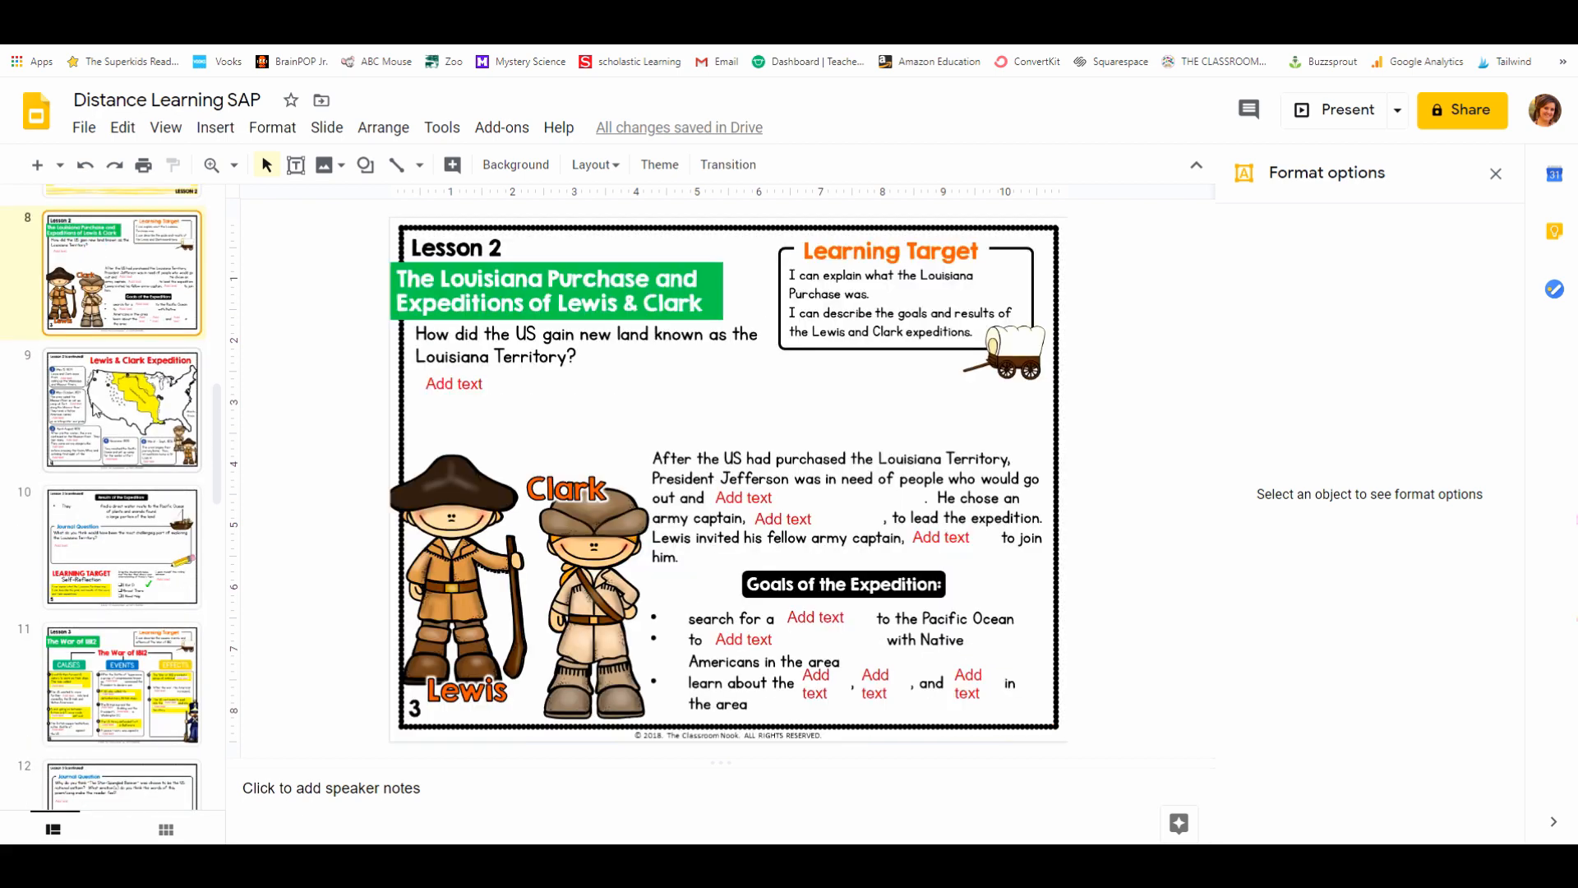
pyautogui.click(92, 407)
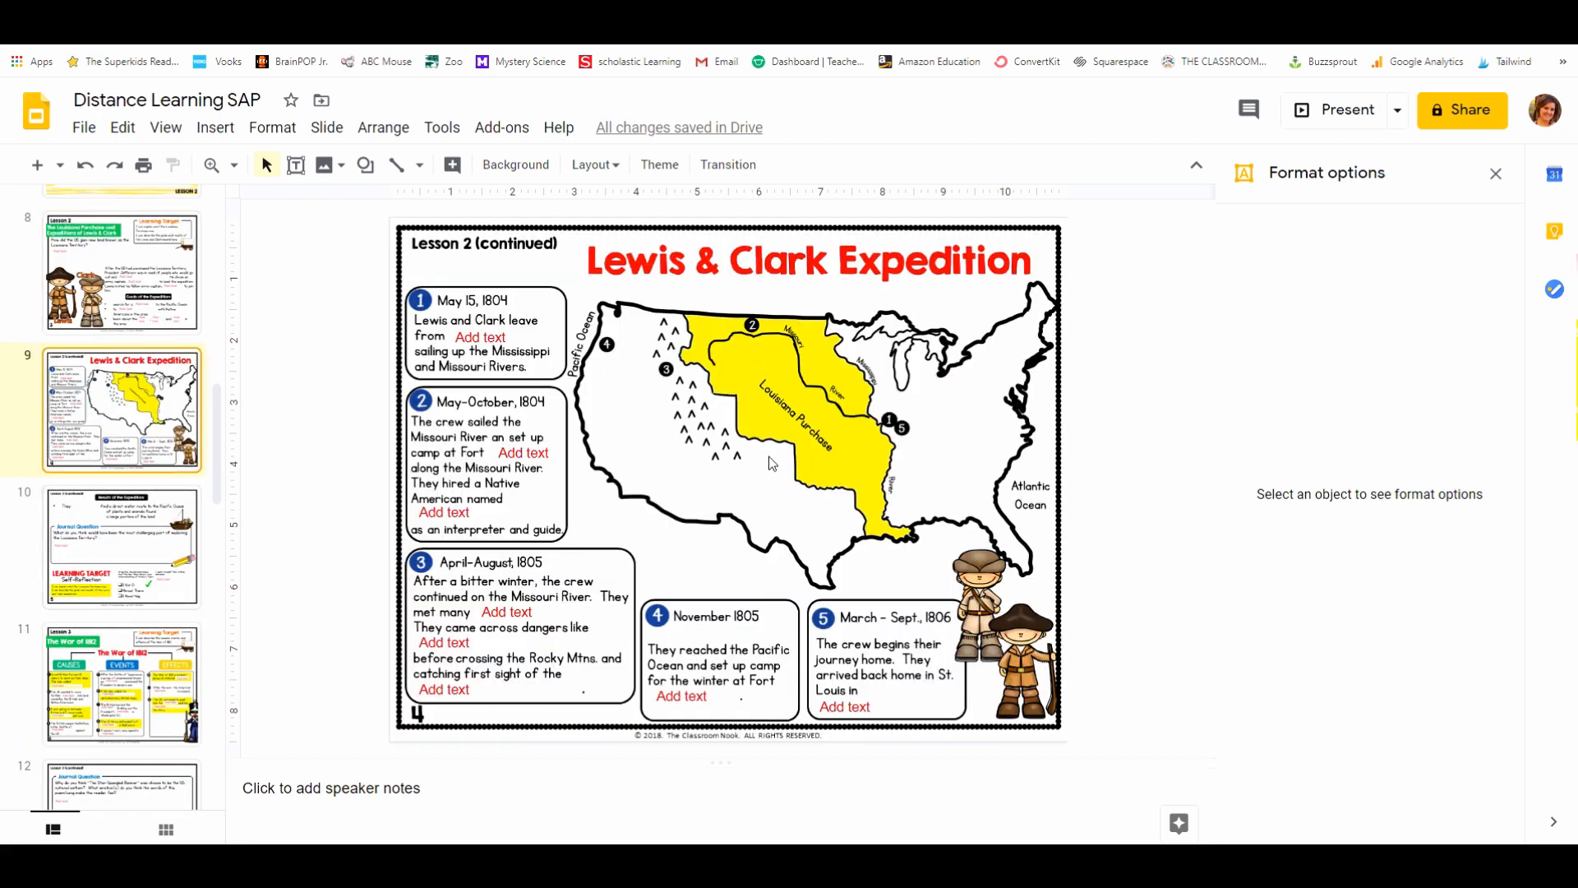
pyautogui.click(120, 559)
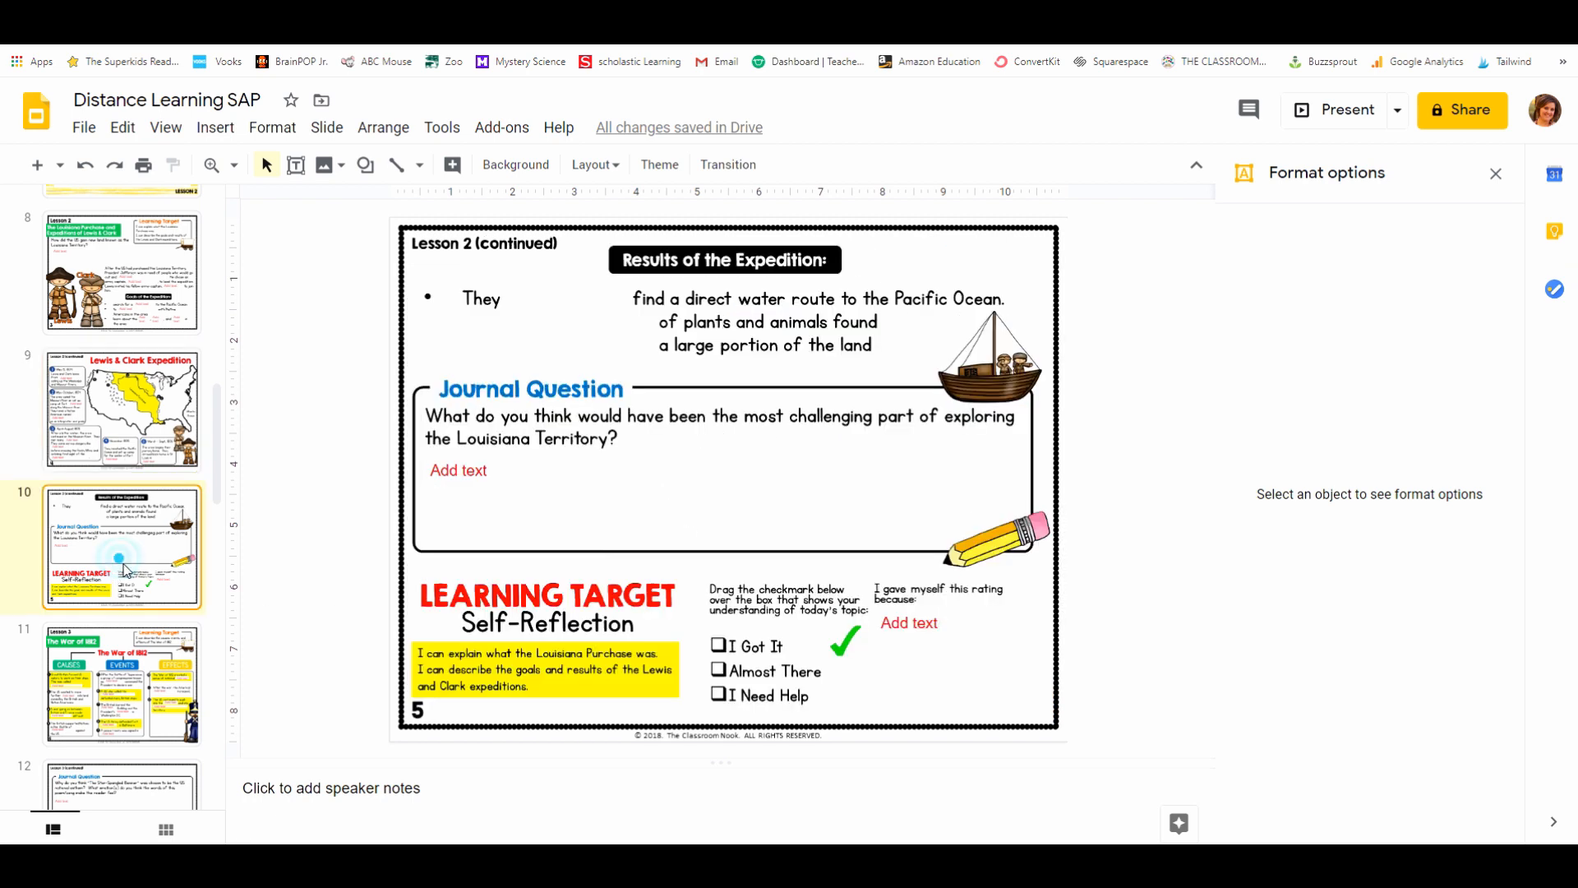
pyautogui.click(141, 648)
pyautogui.click(104, 607)
pyautogui.click(104, 617)
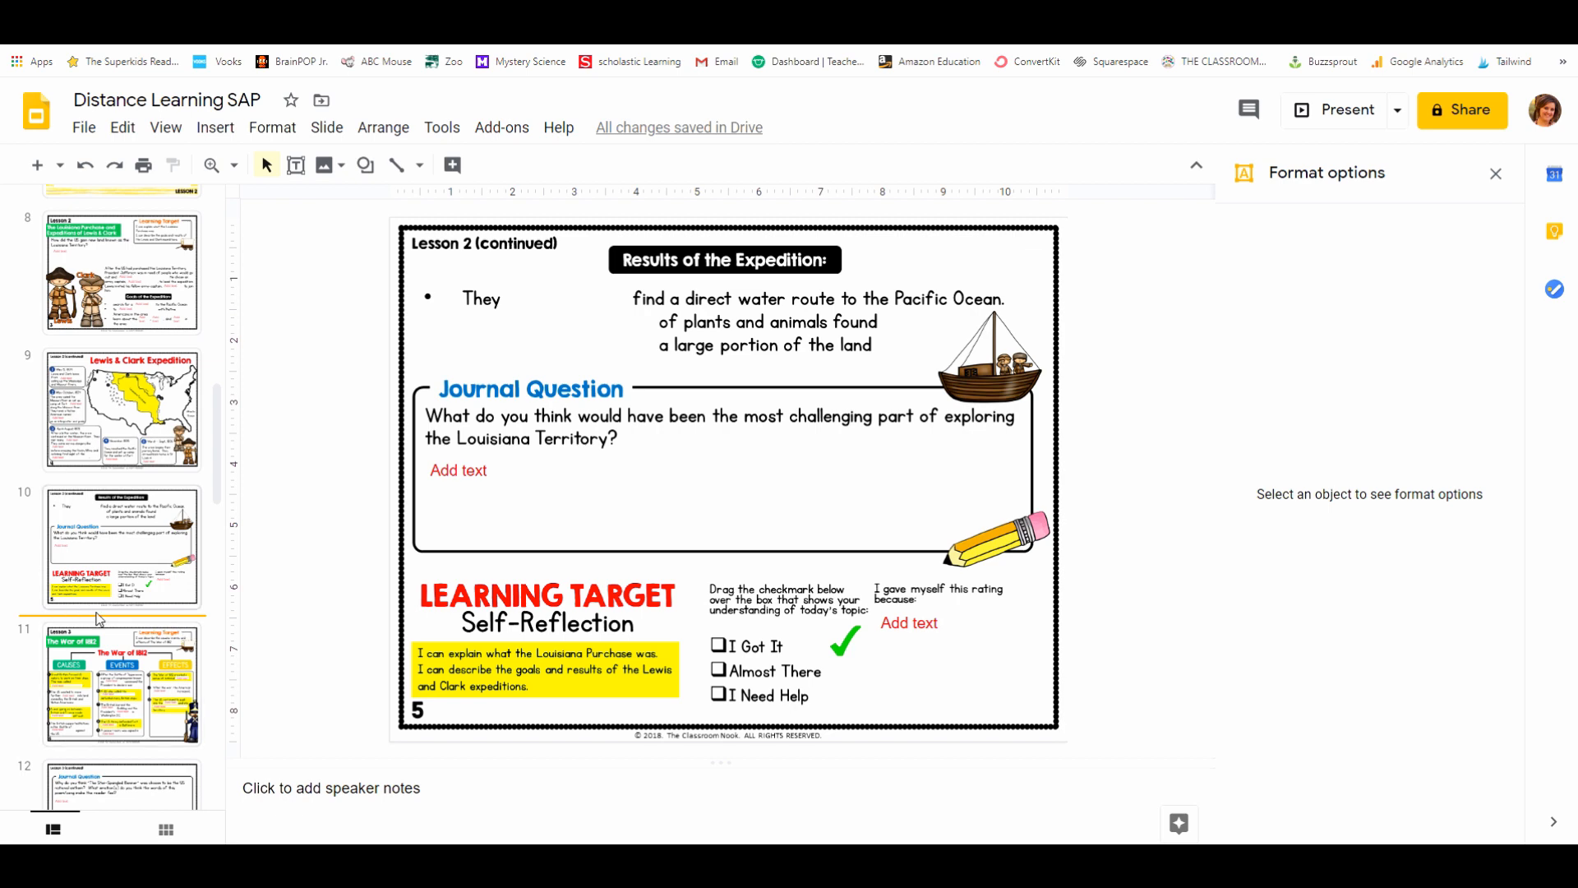
pyautogui.scroll(-15, 99, 614)
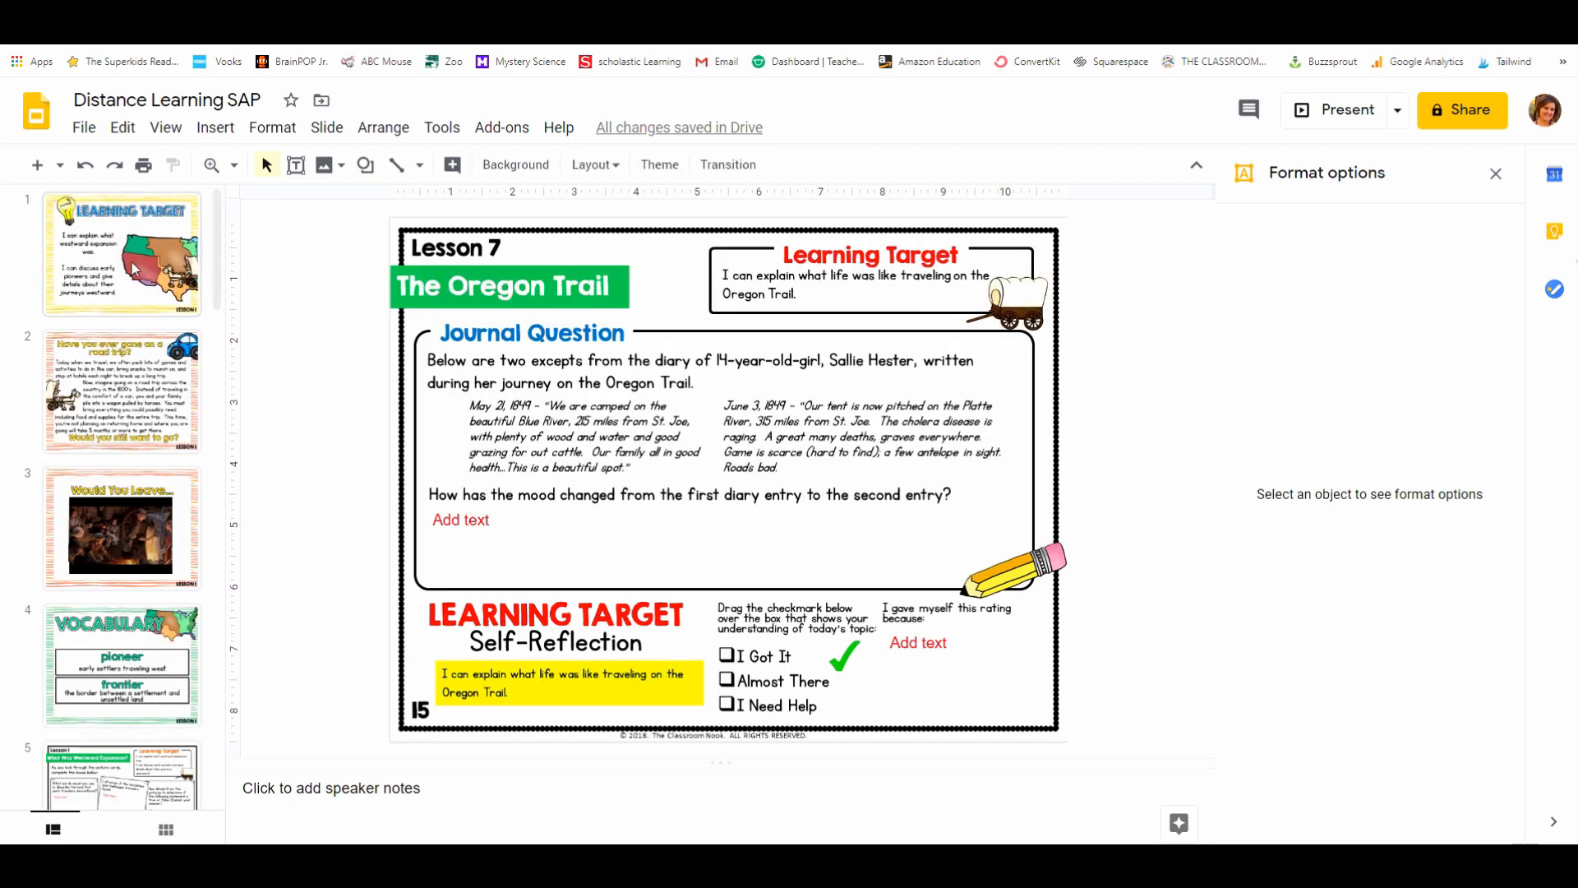
pyautogui.scroll(-3, 105, 523)
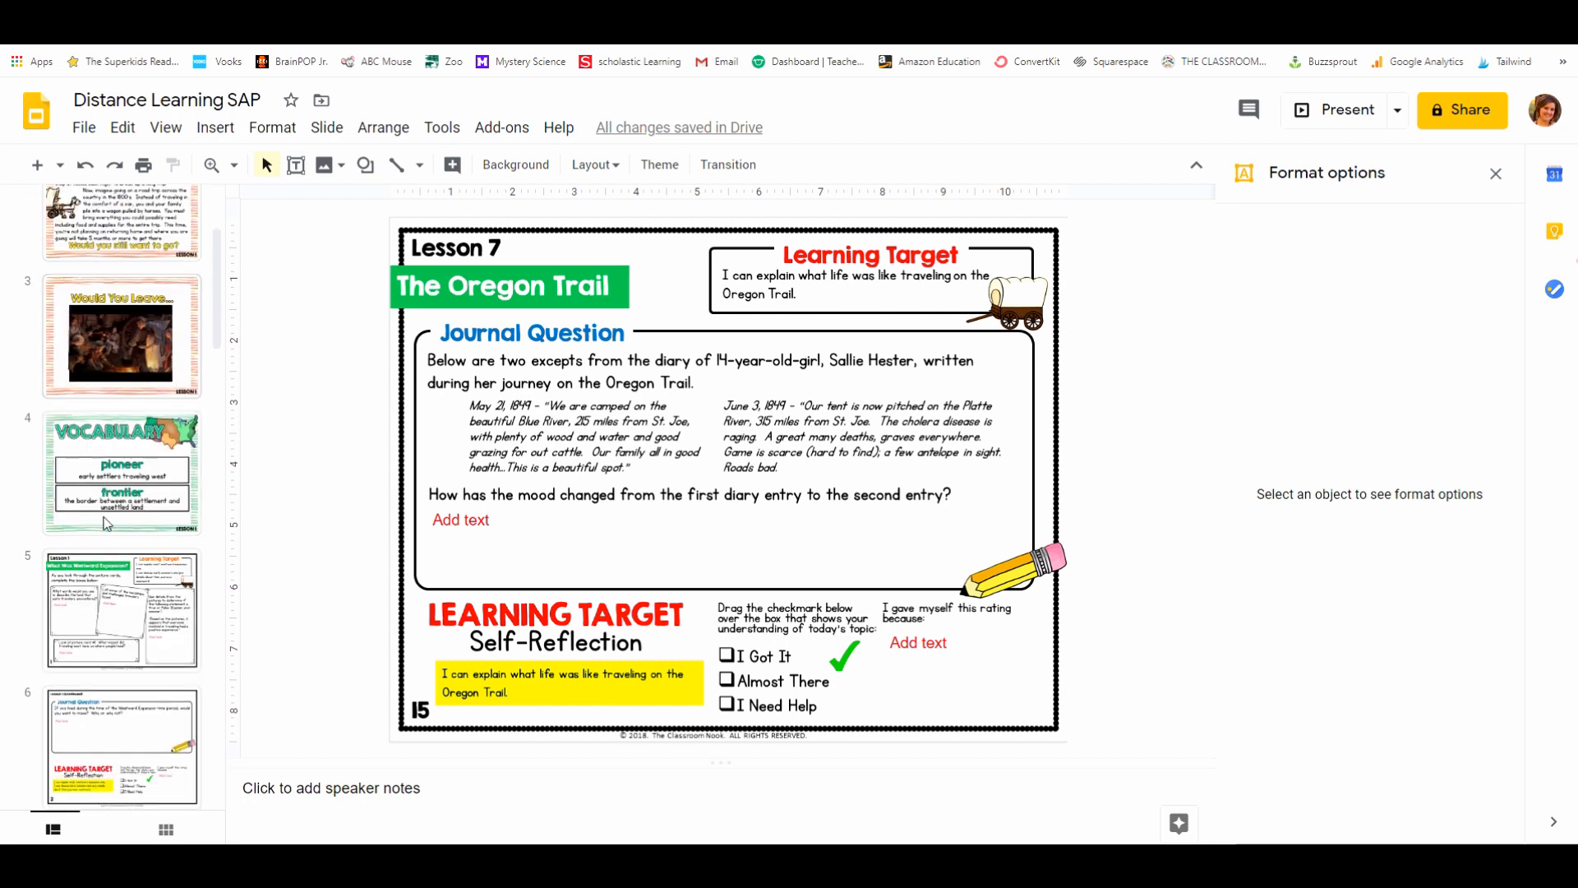
# Move the embedded video on the "Would You Leave..." slide slightly left and up
pyautogui.click(156, 337)
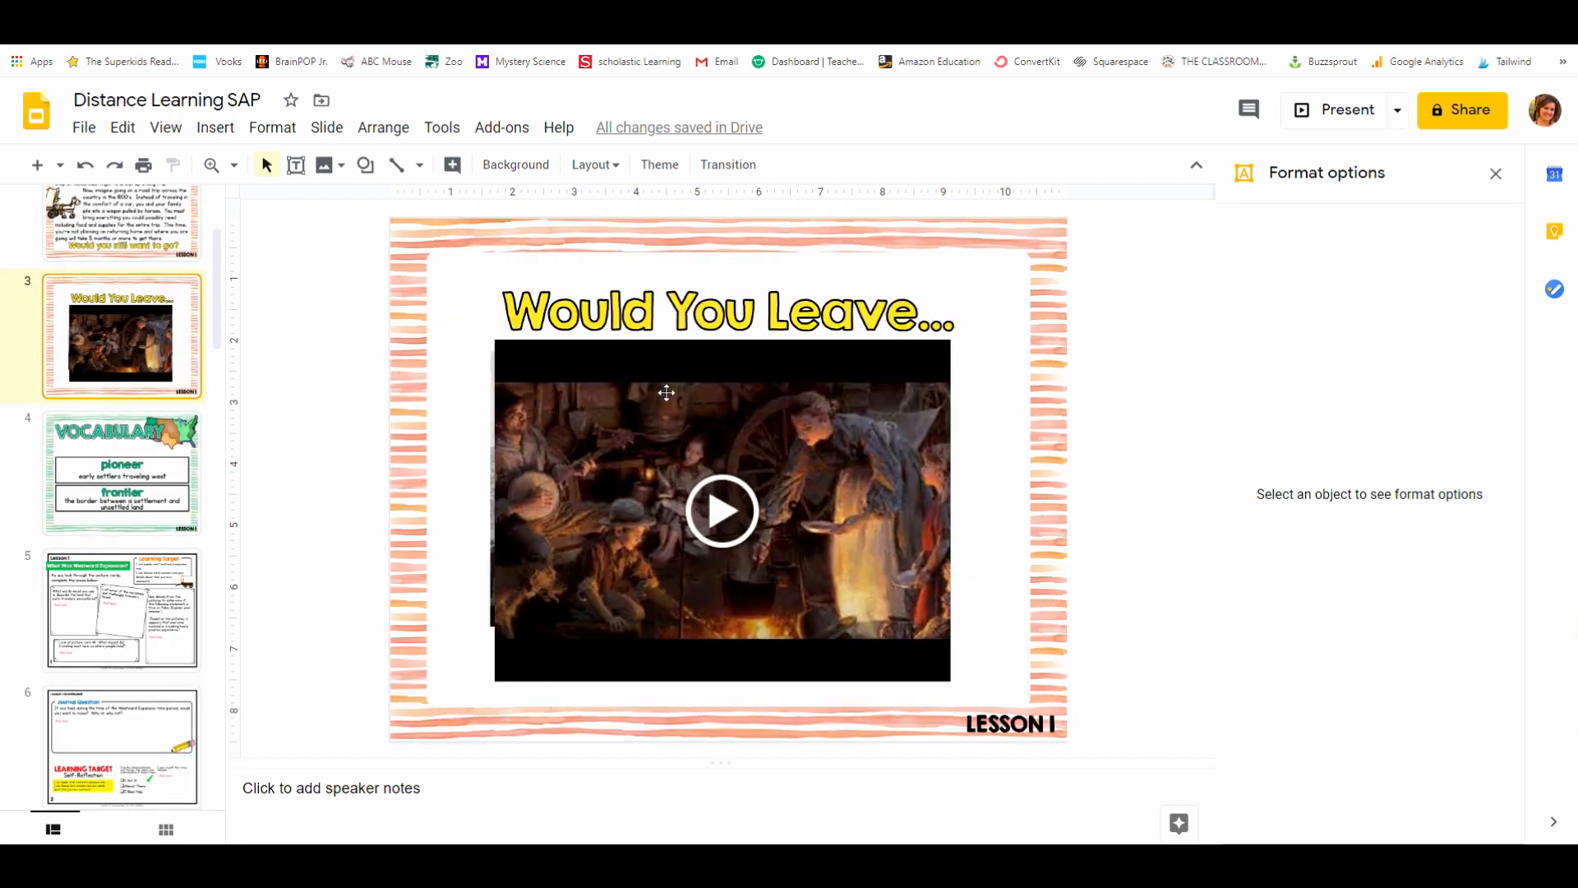
pyautogui.click(542, 374)
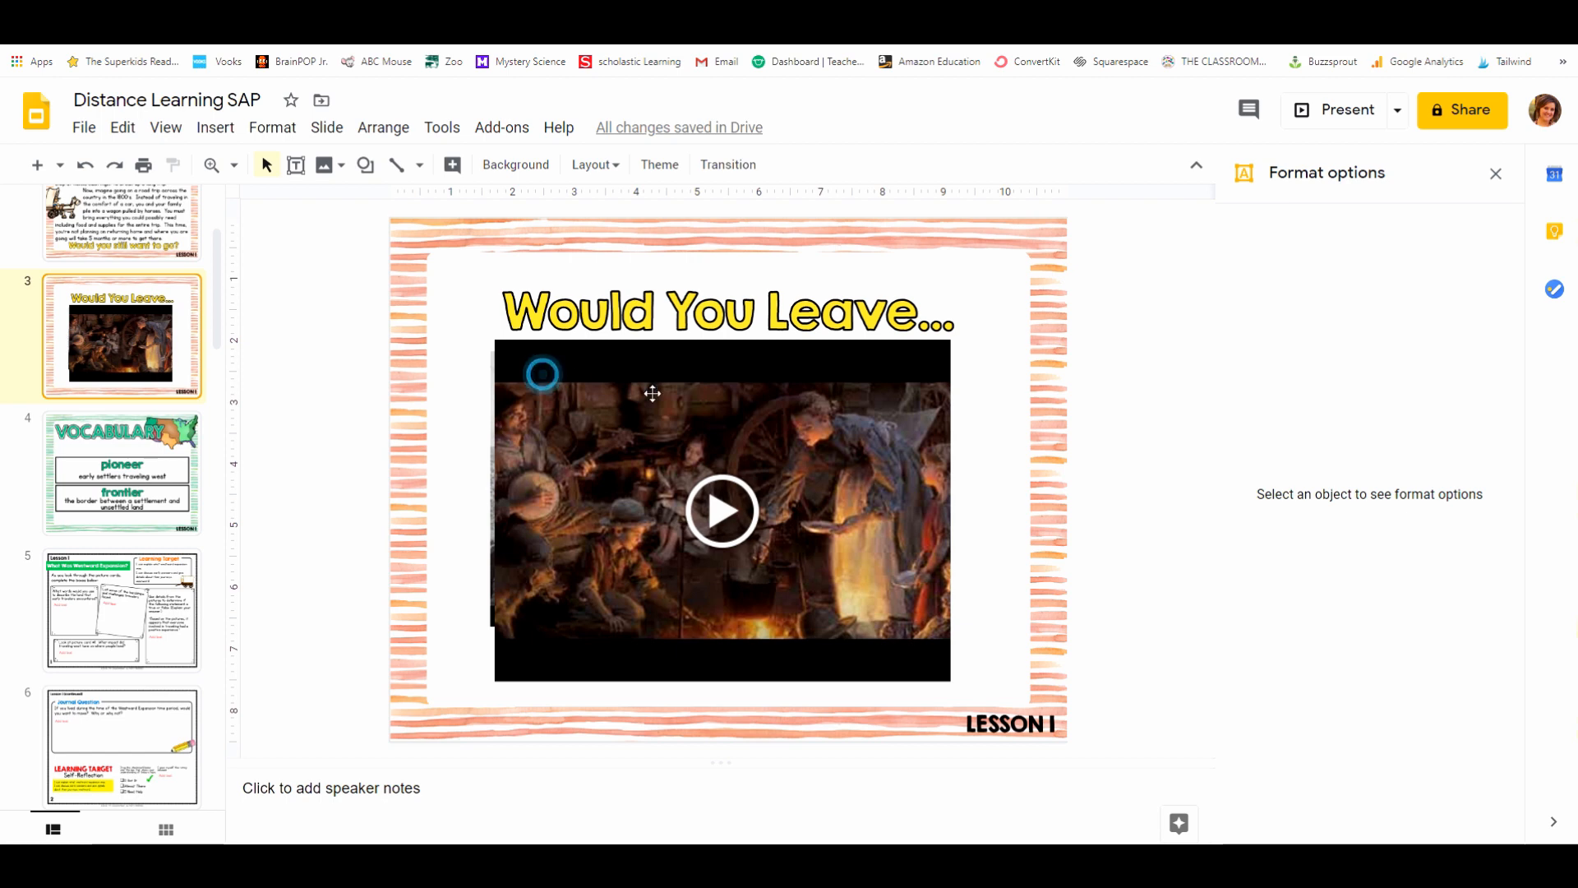
pyautogui.moveTo(613, 400); pyautogui.dragTo(660, 424)
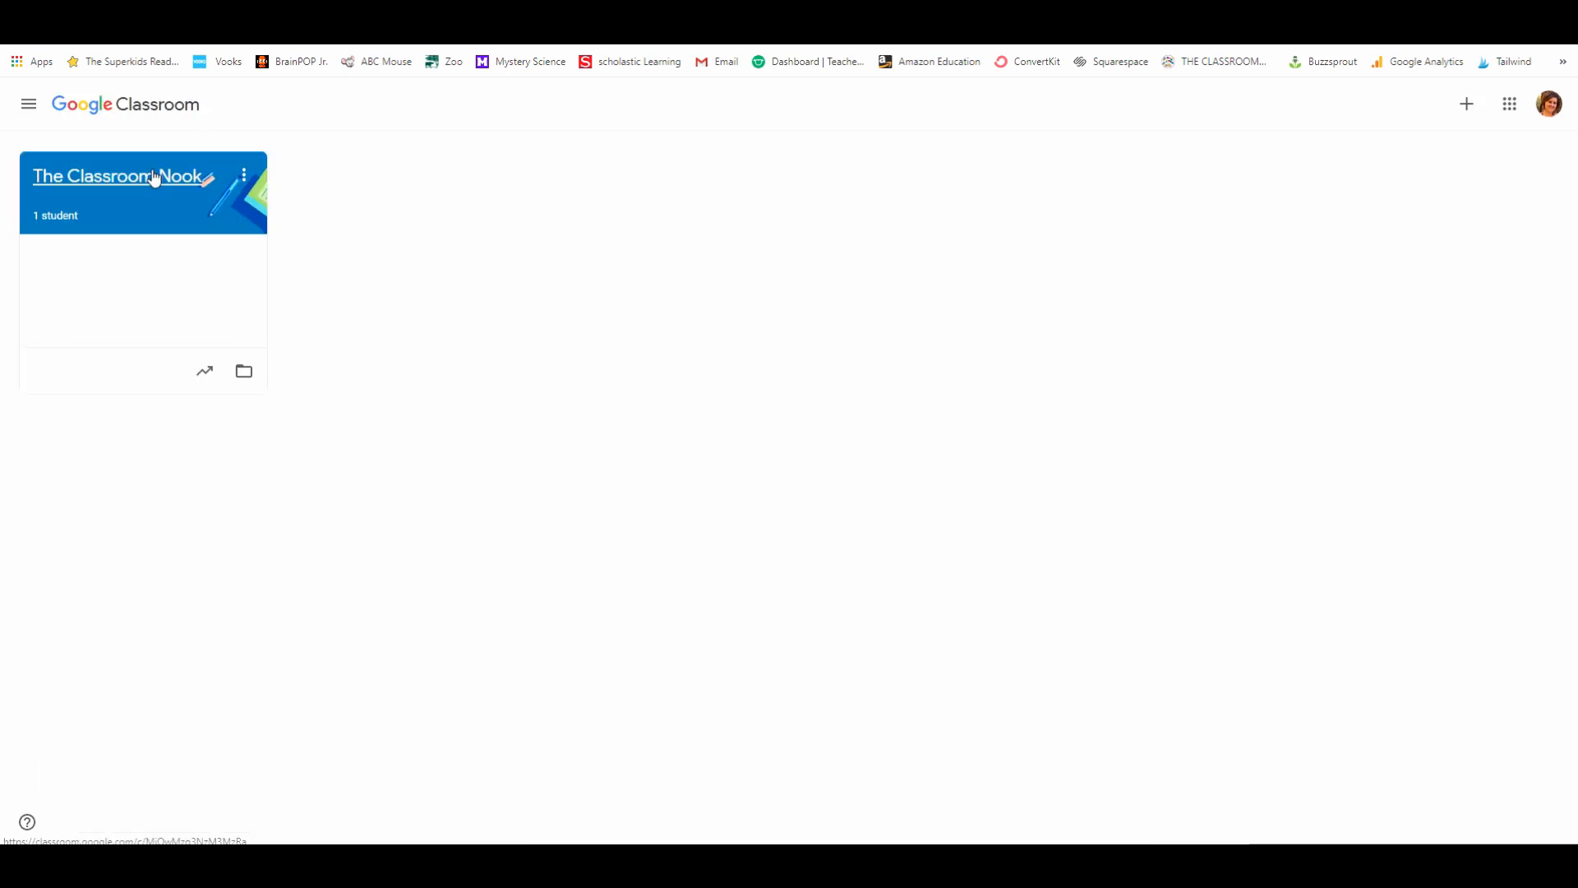
# In Google Classroom, add a classwork topic named "Westward Expansion" to The Classroom Nook class and view it
pyautogui.click(131, 189)
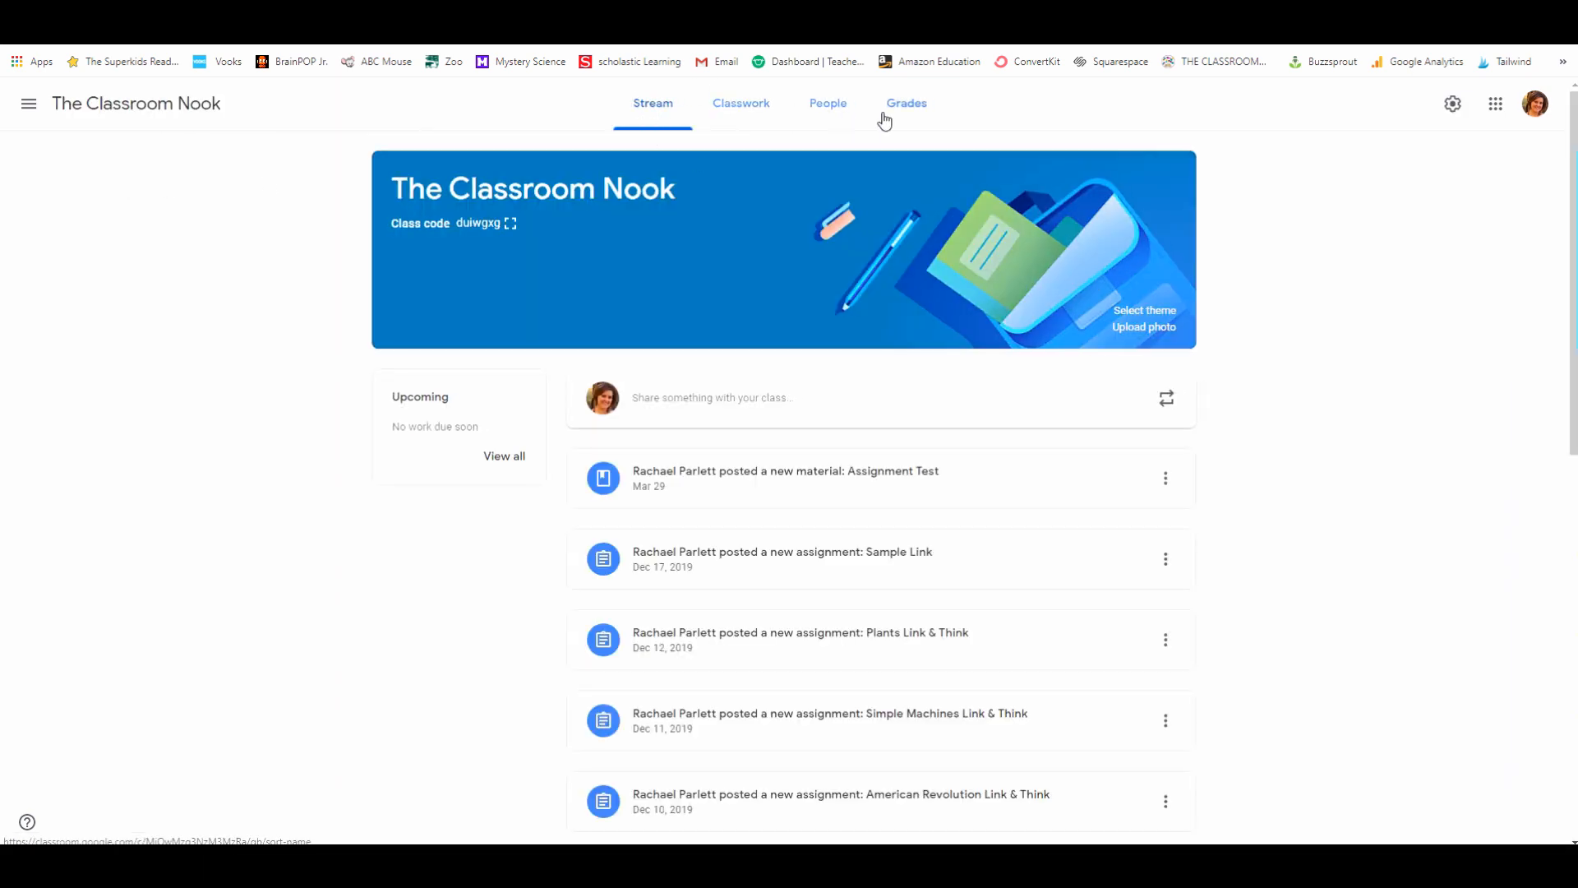
pyautogui.click(745, 115)
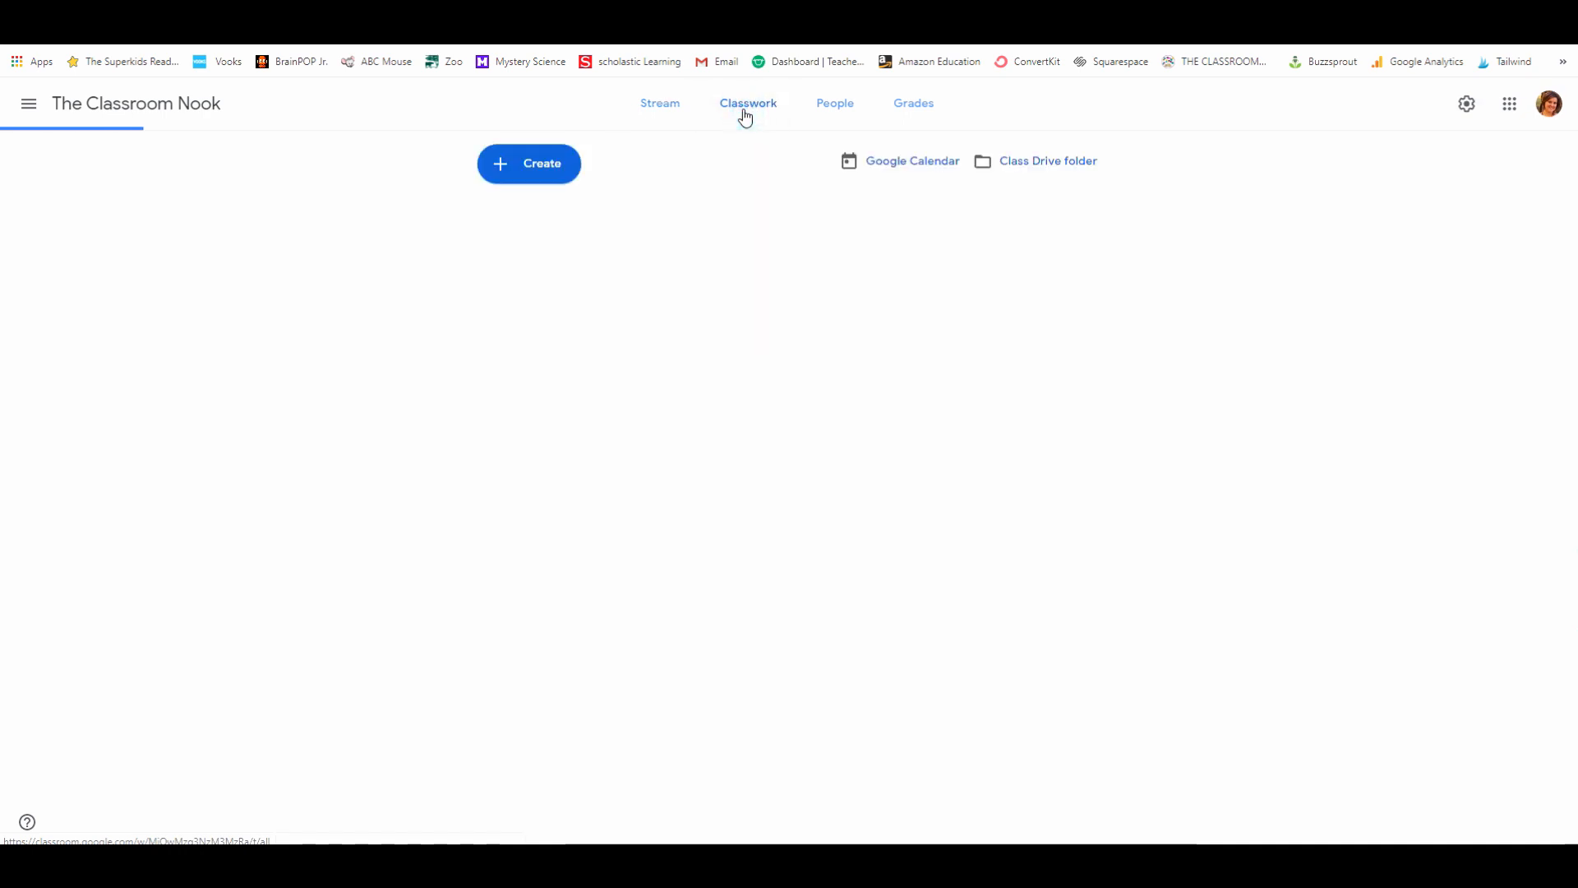
pyautogui.click(510, 167)
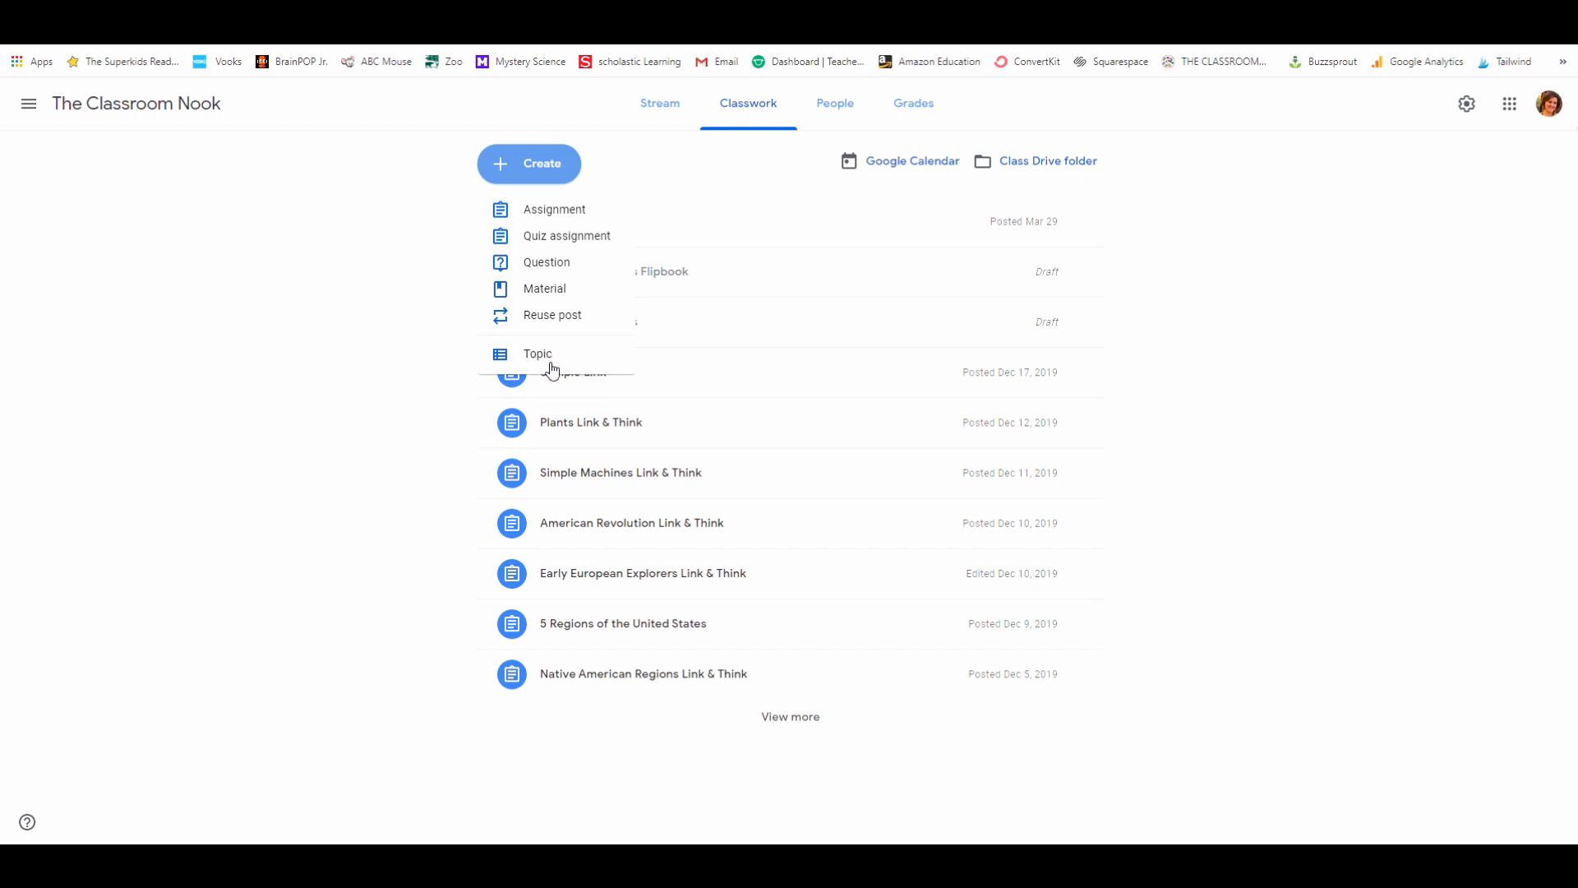
pyautogui.click(552, 366)
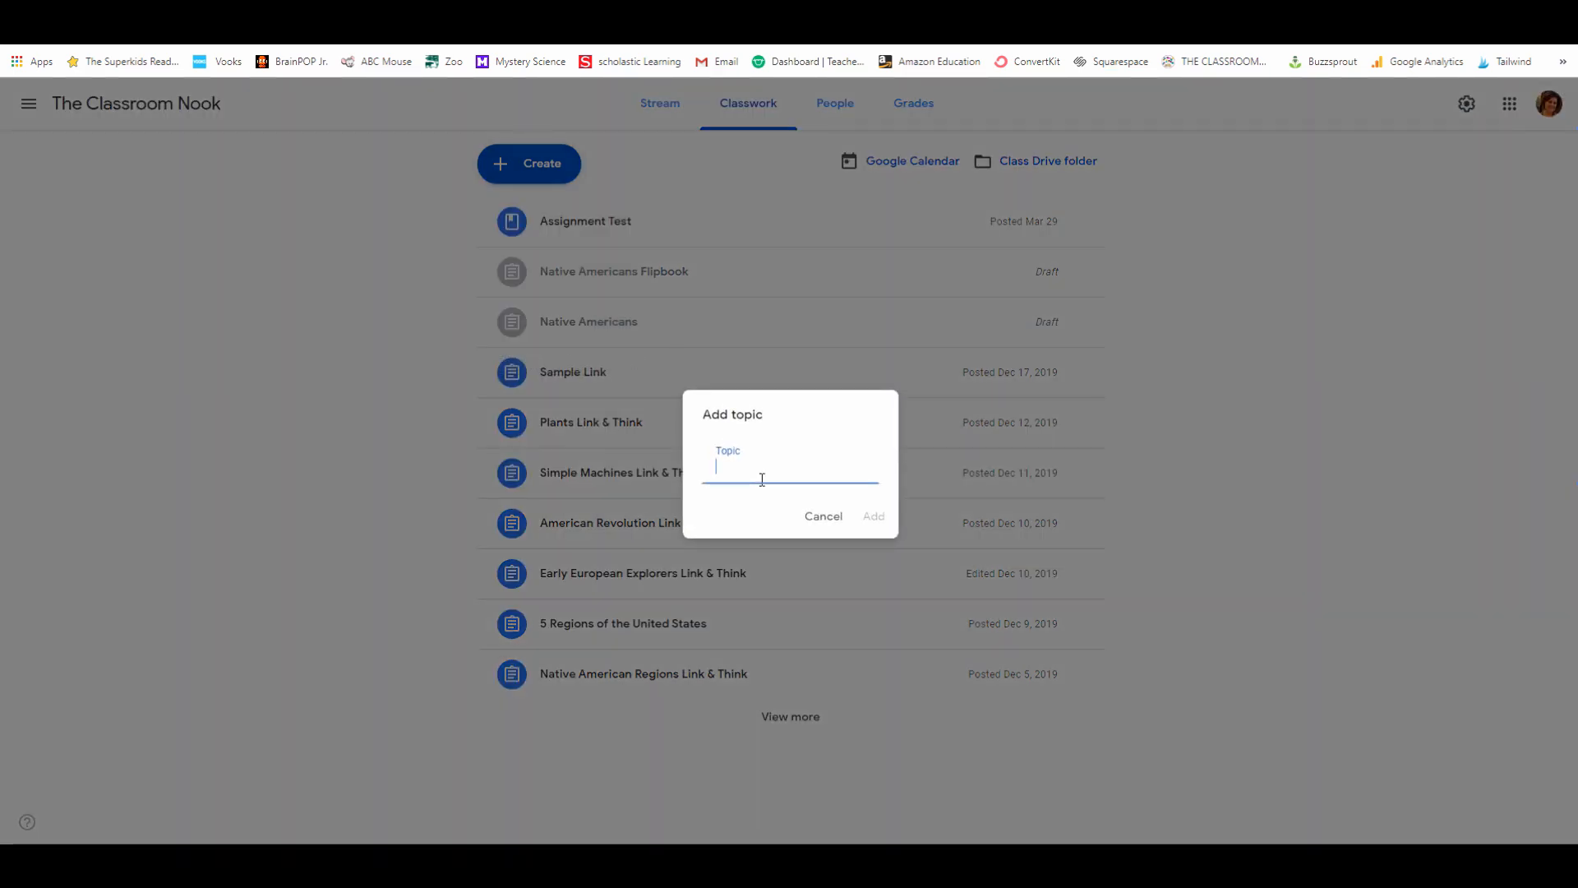
pyautogui.write('We')
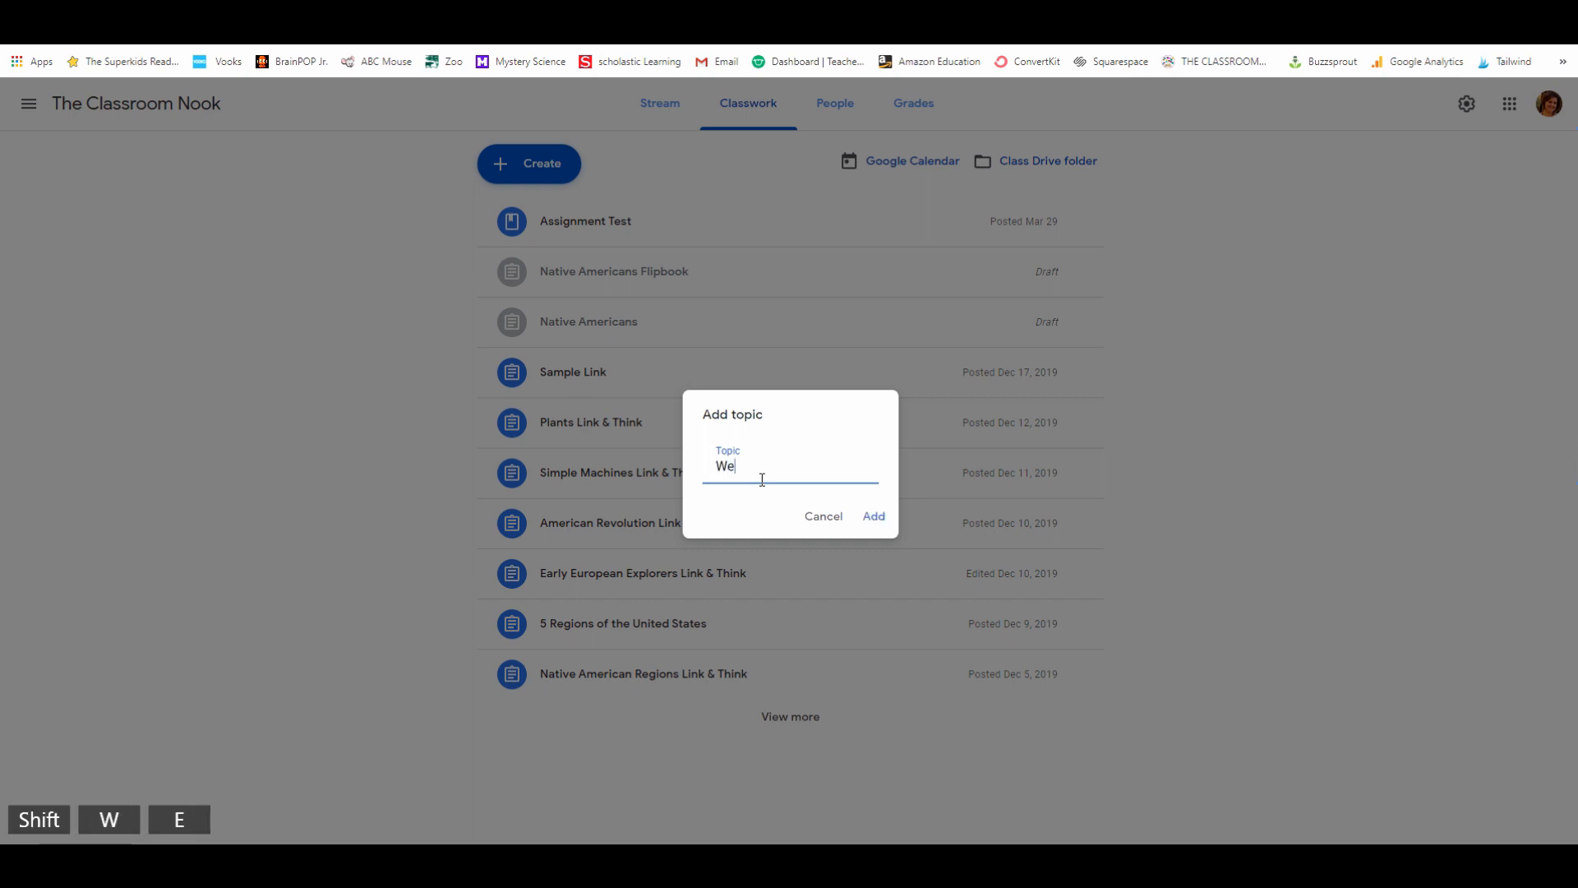
pyautogui.write('stward Expansion')
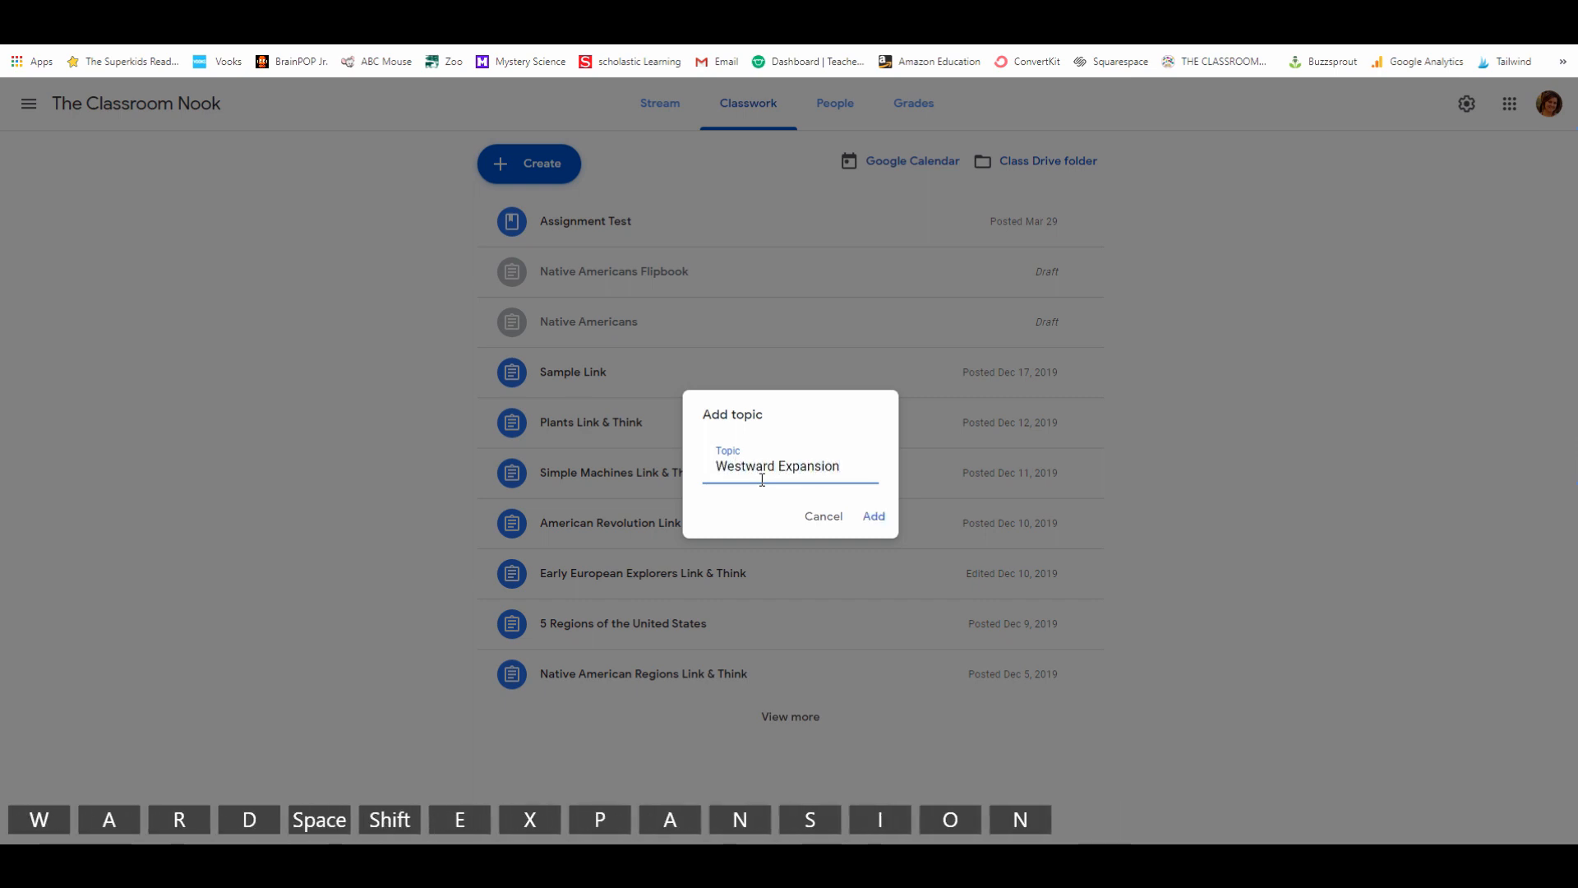
pyautogui.click(878, 518)
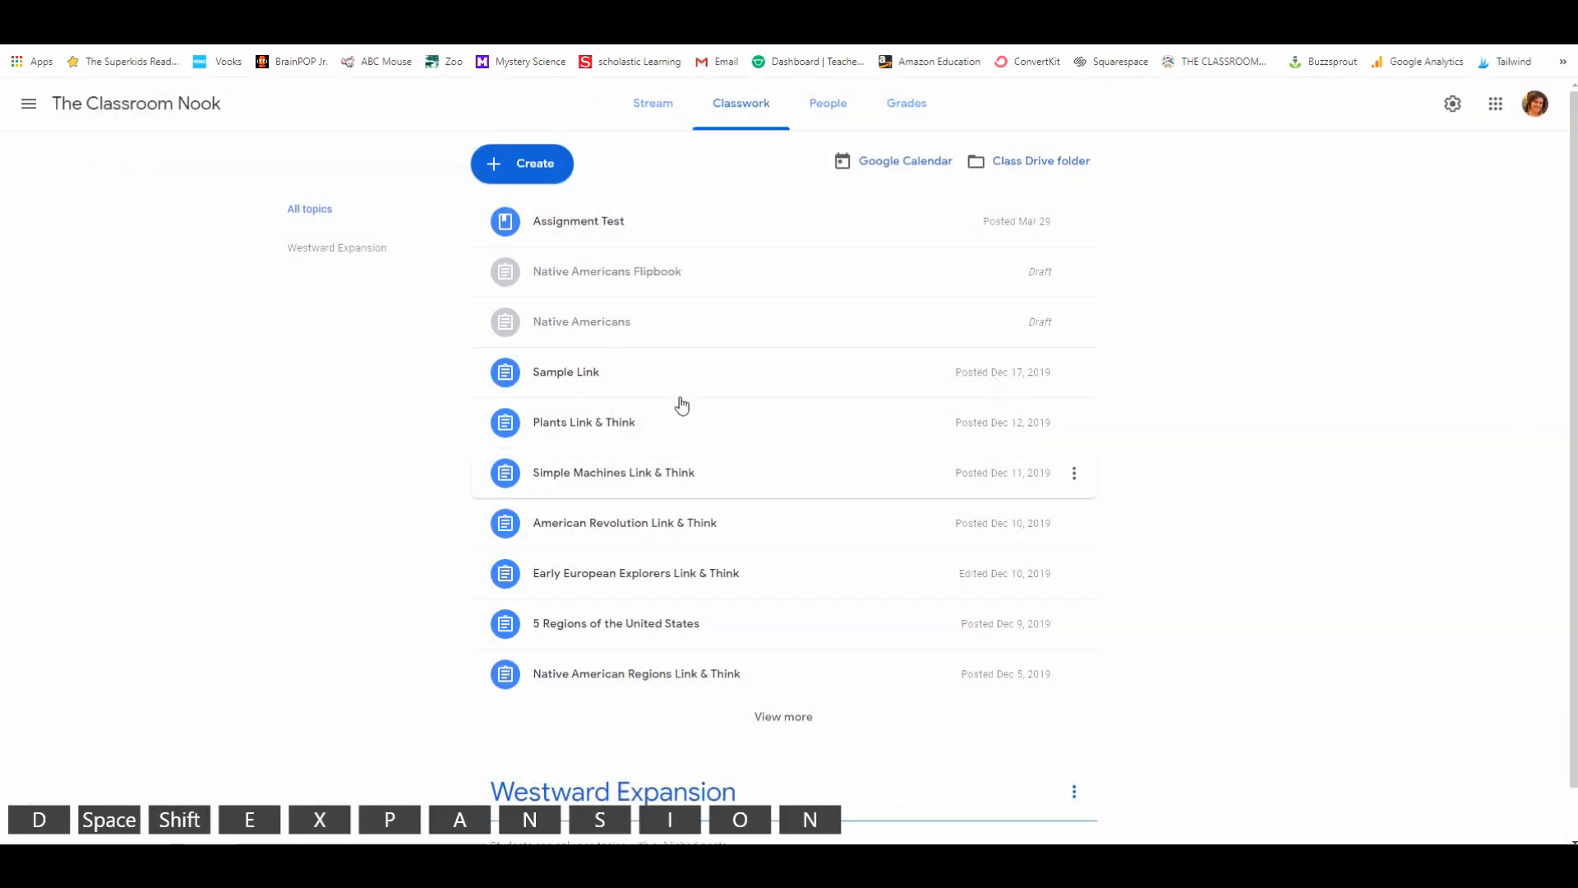
pyautogui.click(341, 248)
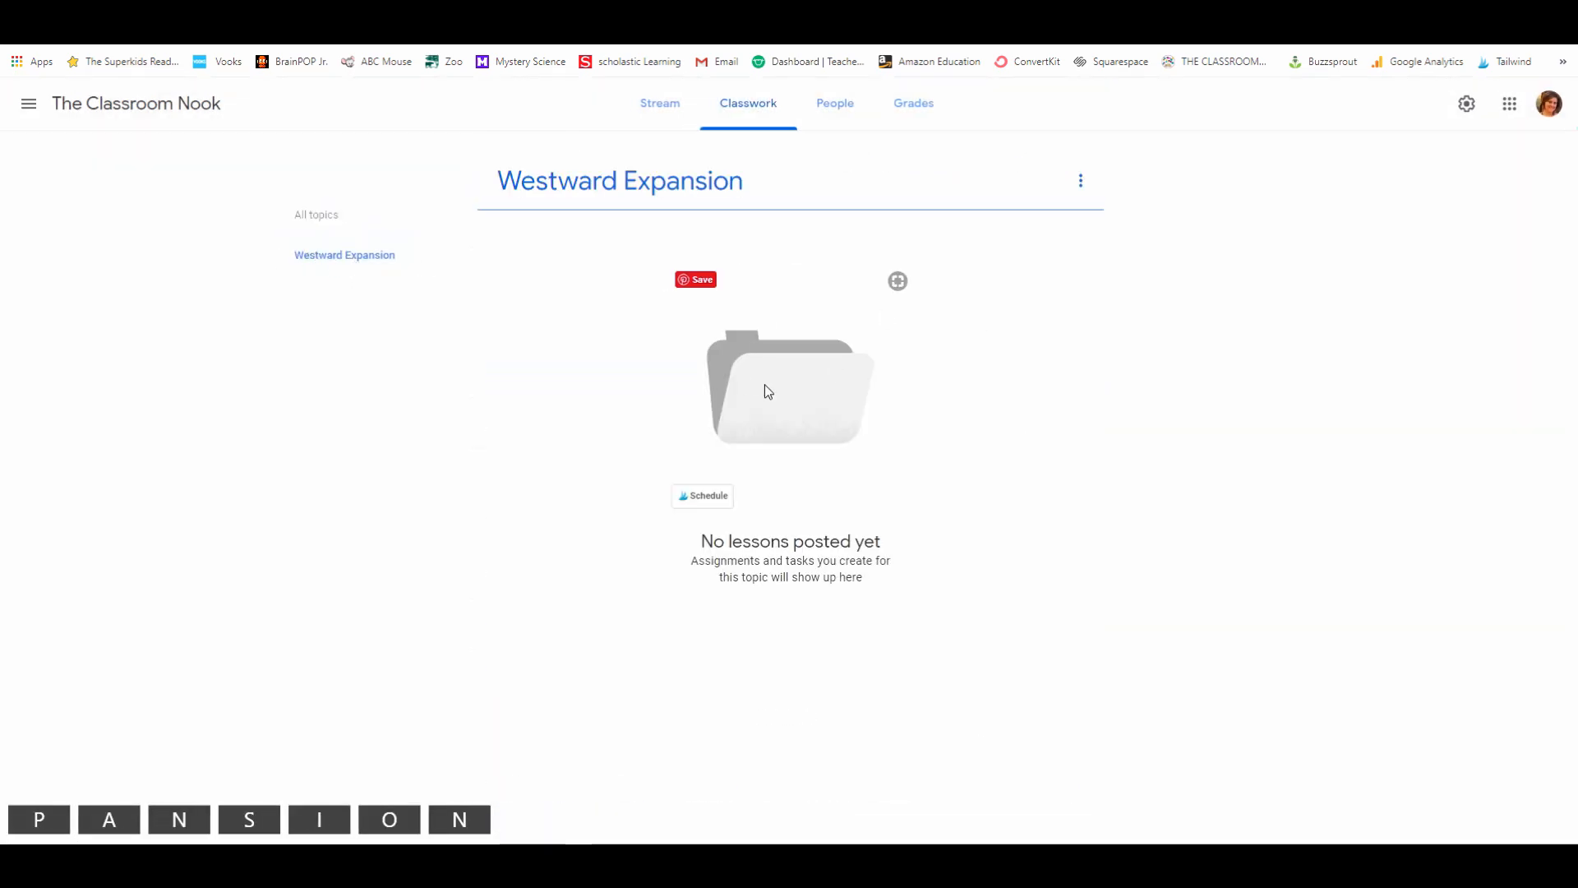
# Create a new assignment titled "Westward Expansion Student Activity Packet"
pyautogui.click(303, 216)
pyautogui.click(519, 162)
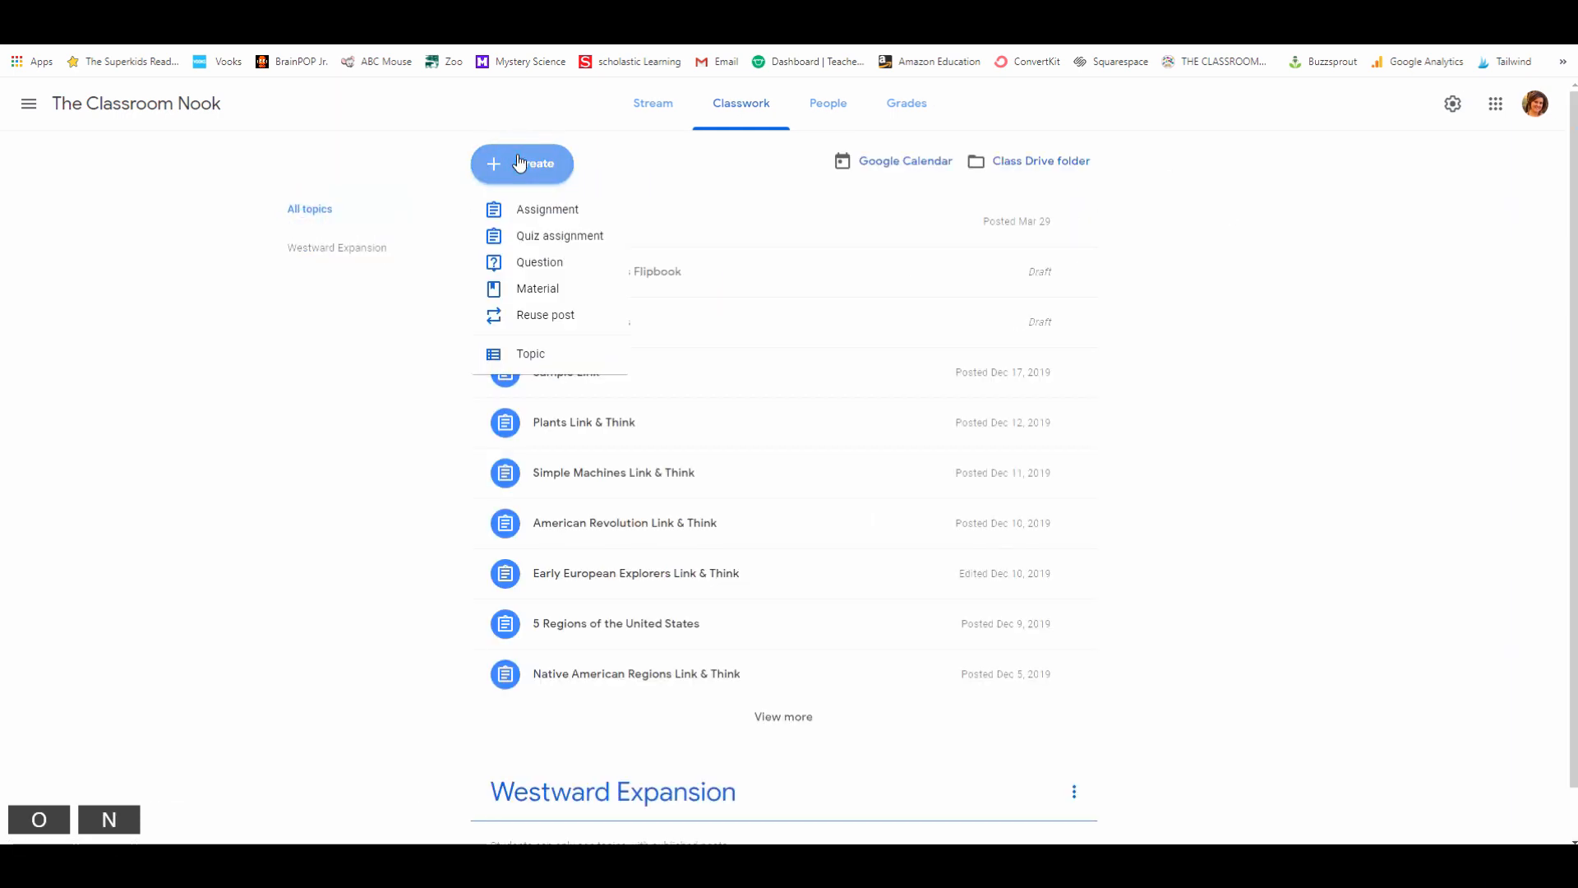
pyautogui.click(574, 211)
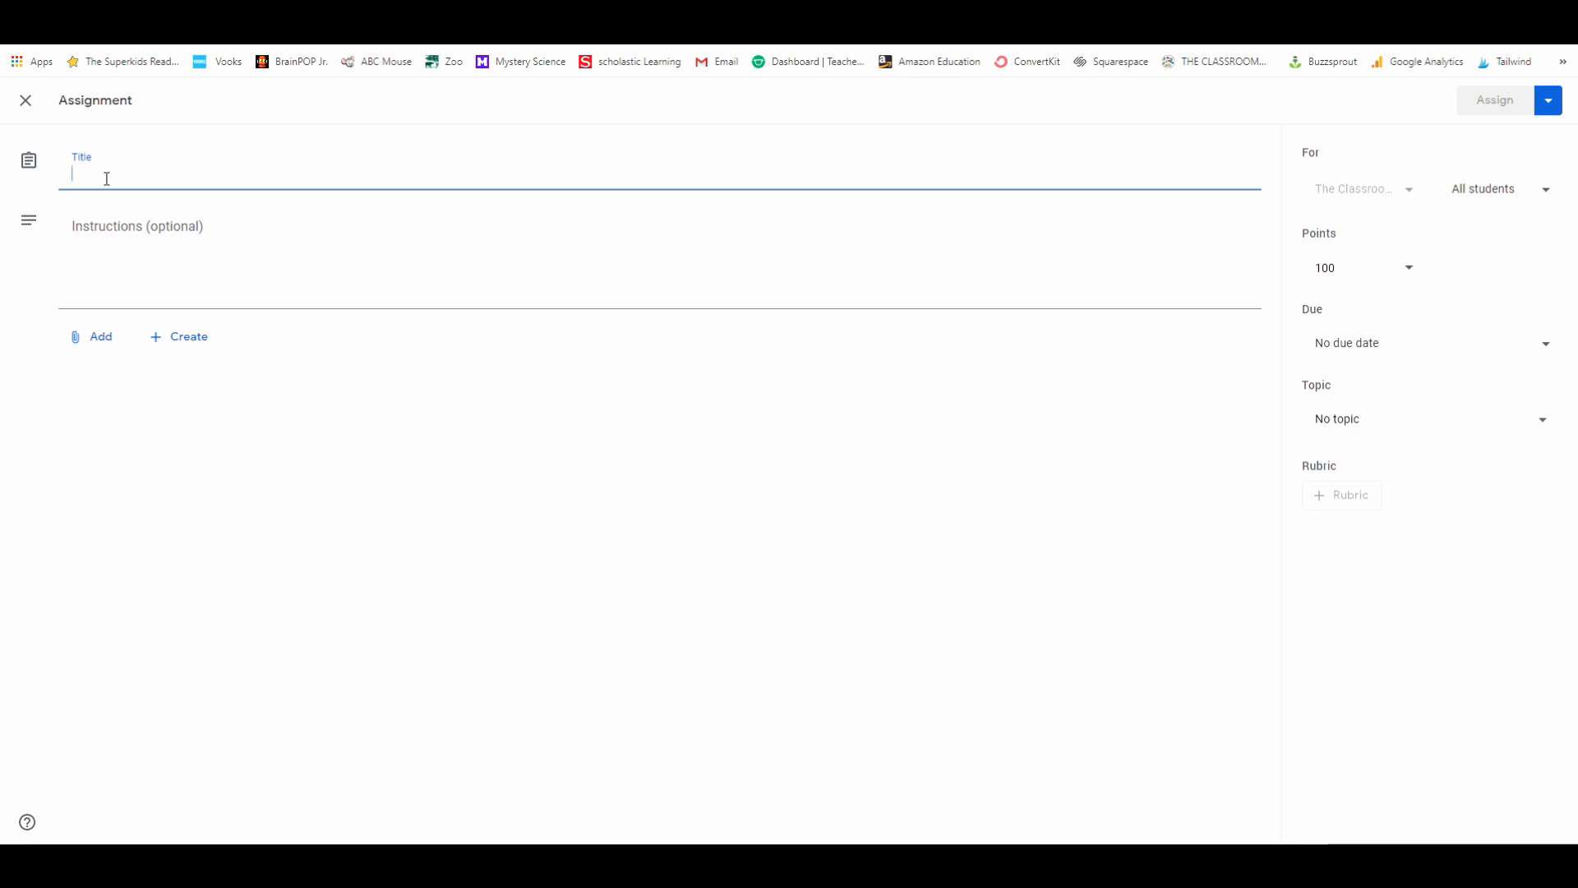
pyautogui.write('R')
pyautogui.press('BackSpace')
pyautogui.write('Westward Expansion Student Activity Packet')
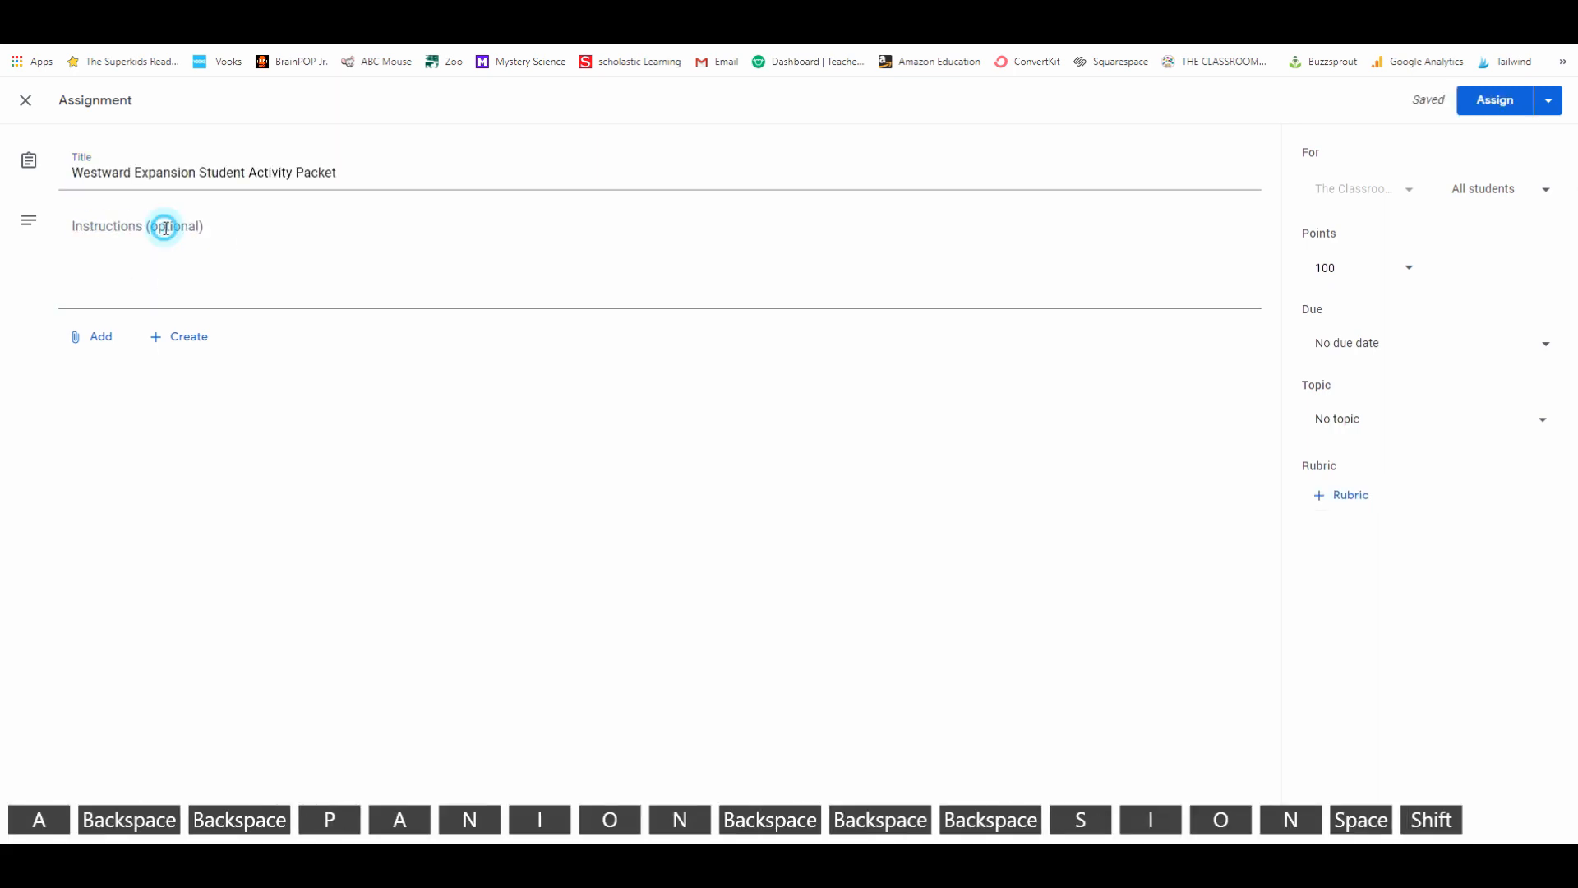
pyautogui.click(162, 226)
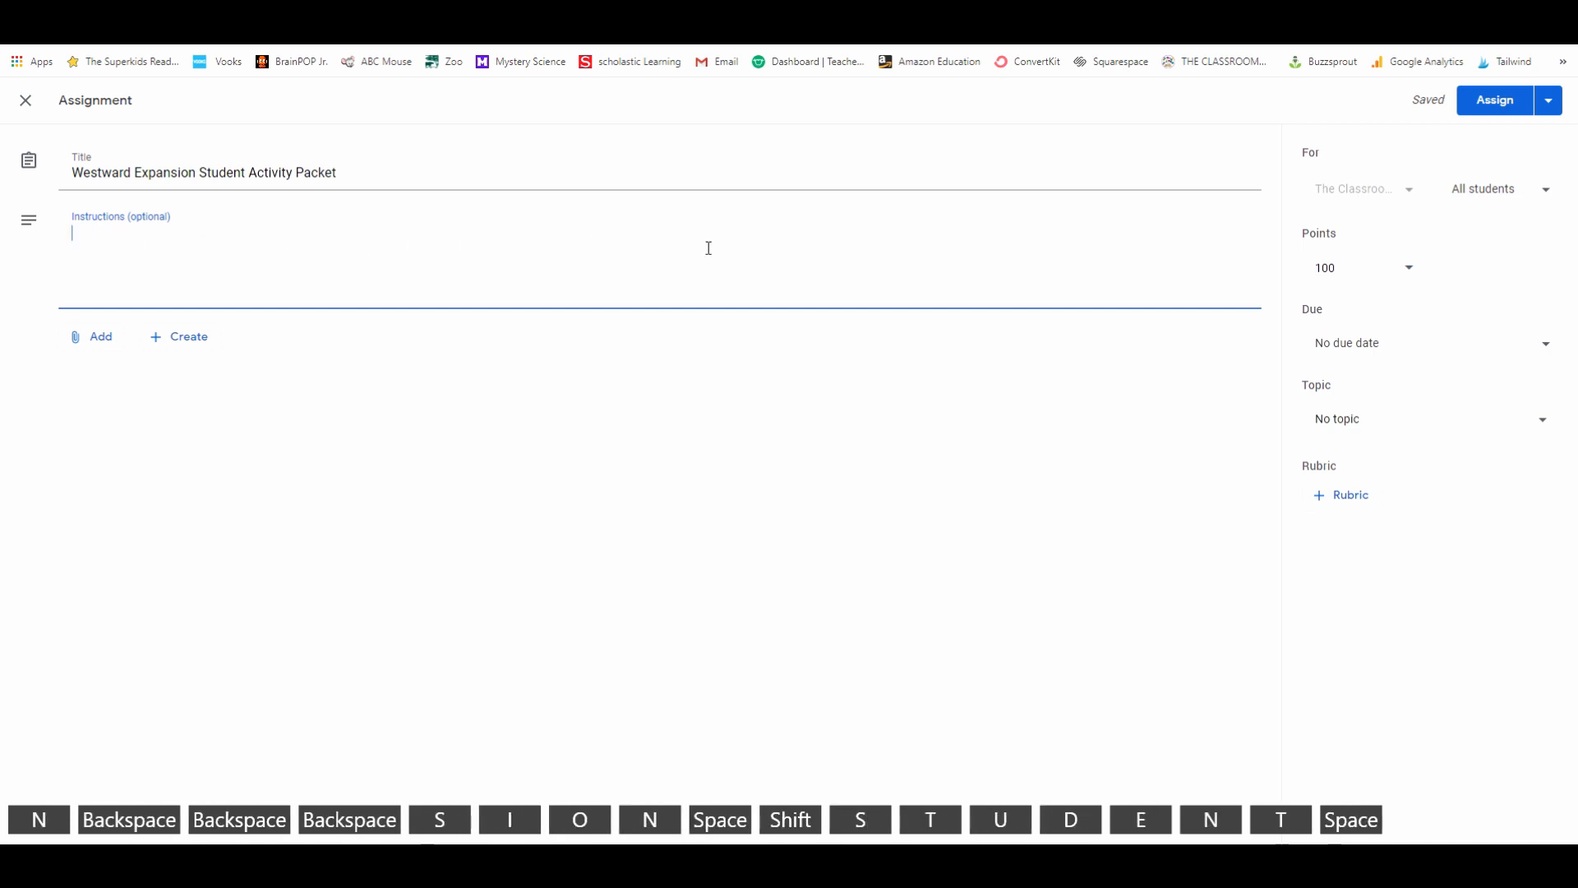
# Attach the Distance Learning SAP slides from Google Drive to the assignment and set them to make a copy for each student
pyautogui.click(104, 341)
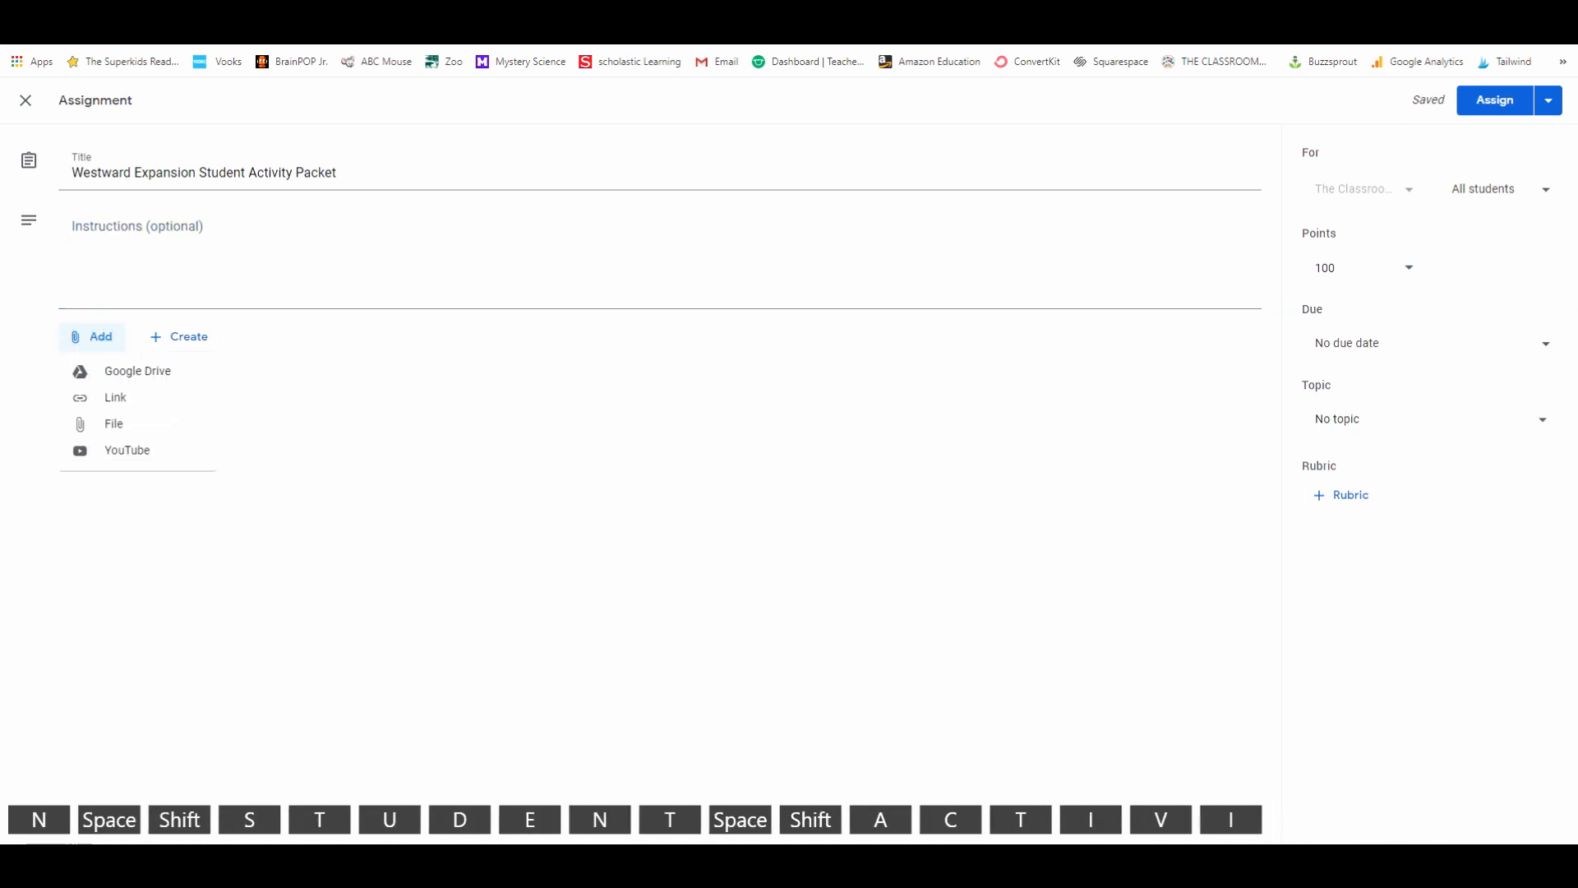
pyautogui.click(117, 379)
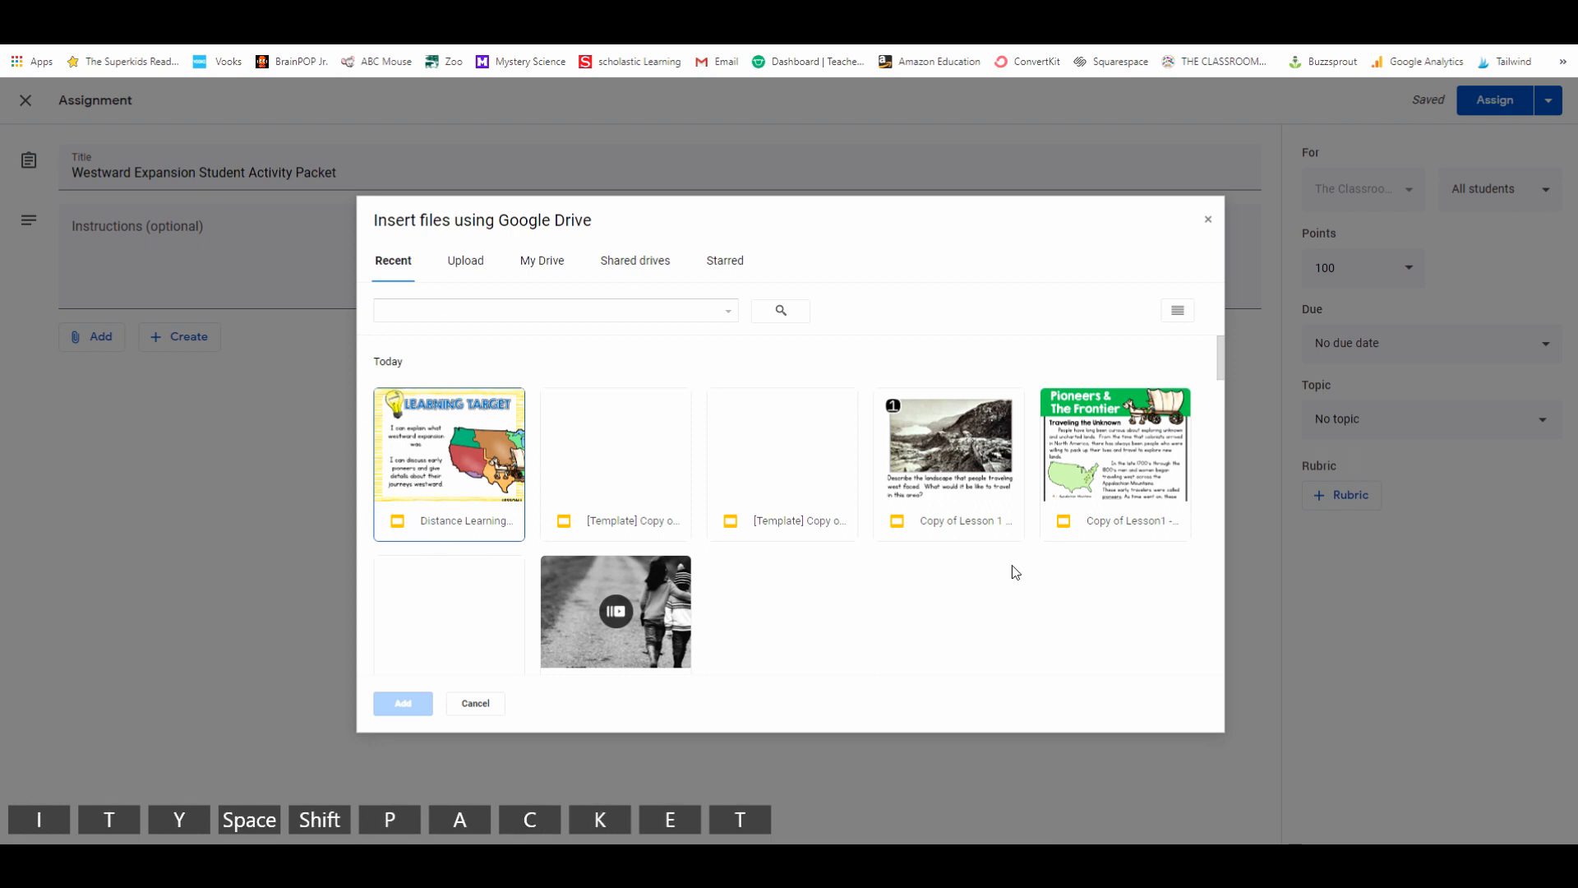
pyautogui.doubleClick(440, 458)
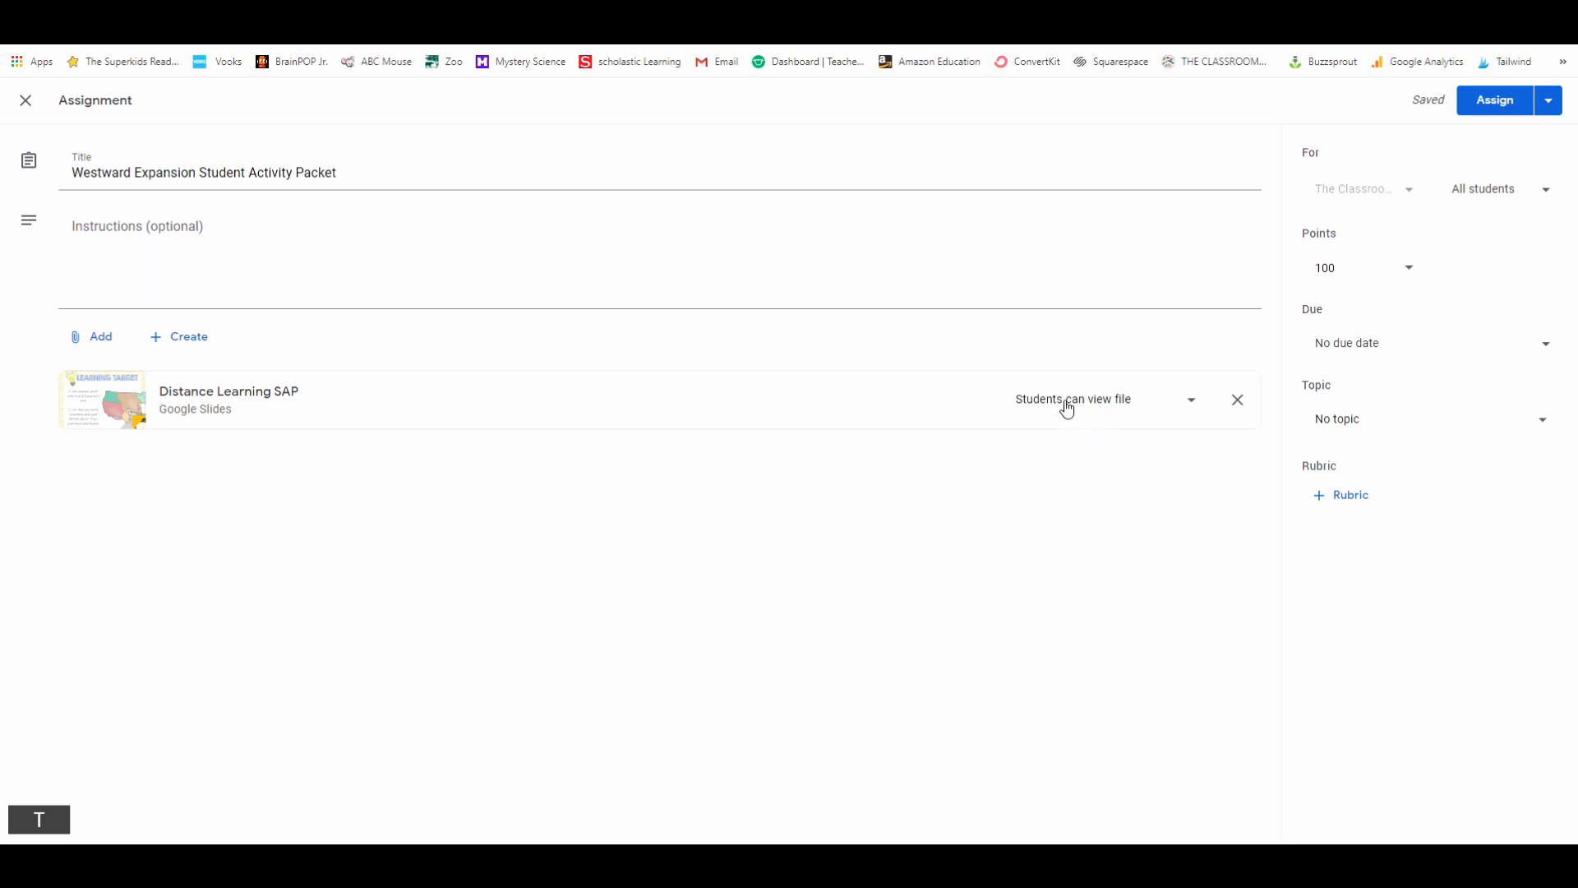
pyautogui.click(1191, 401)
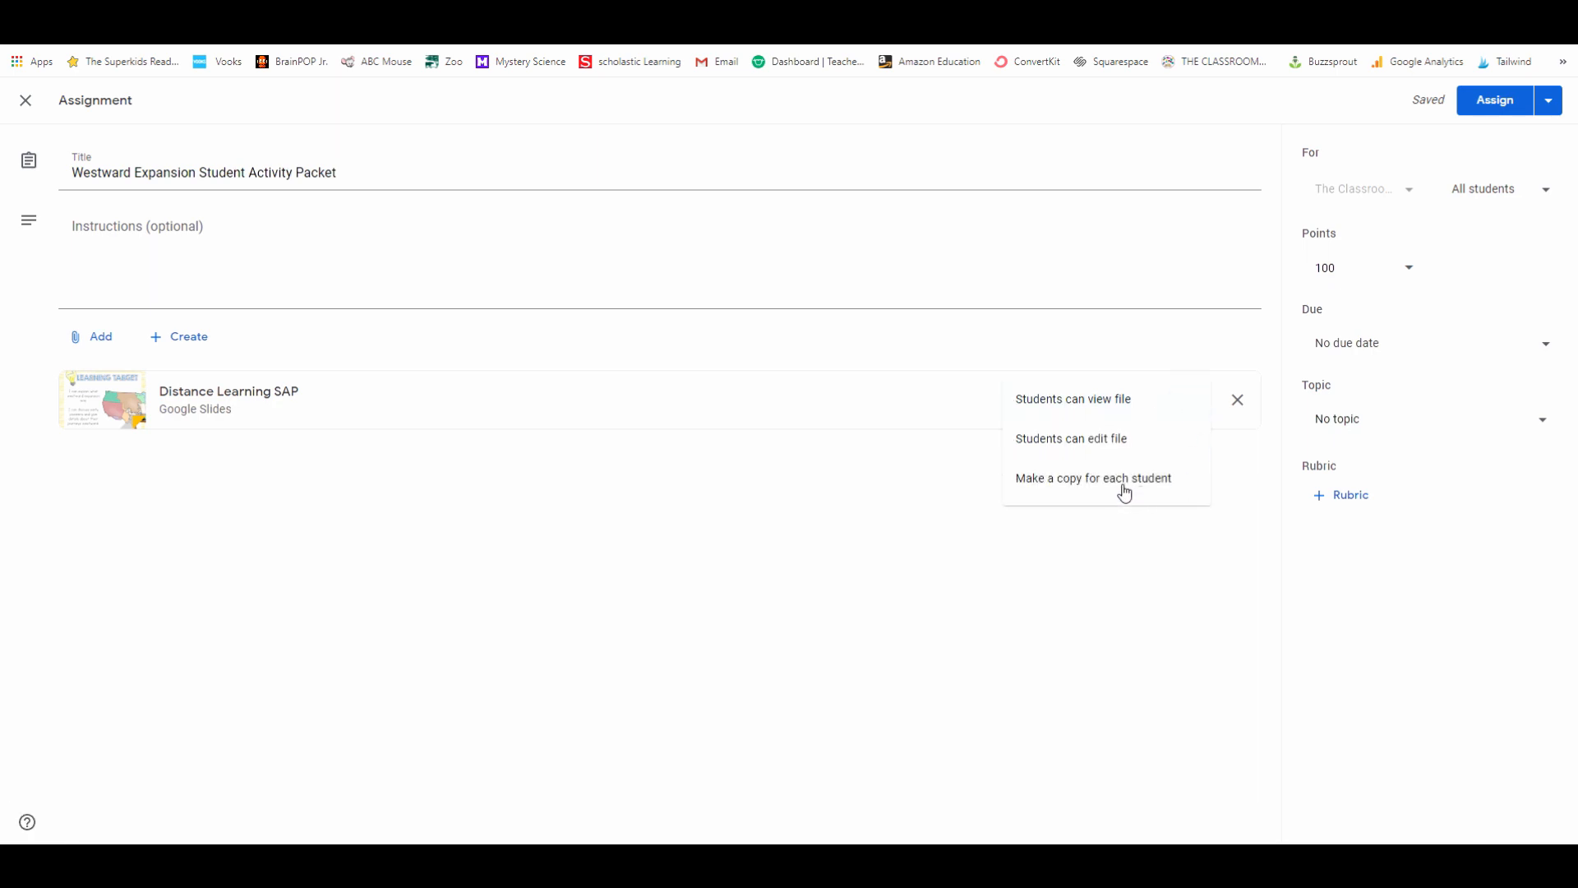
pyautogui.click(1125, 484)
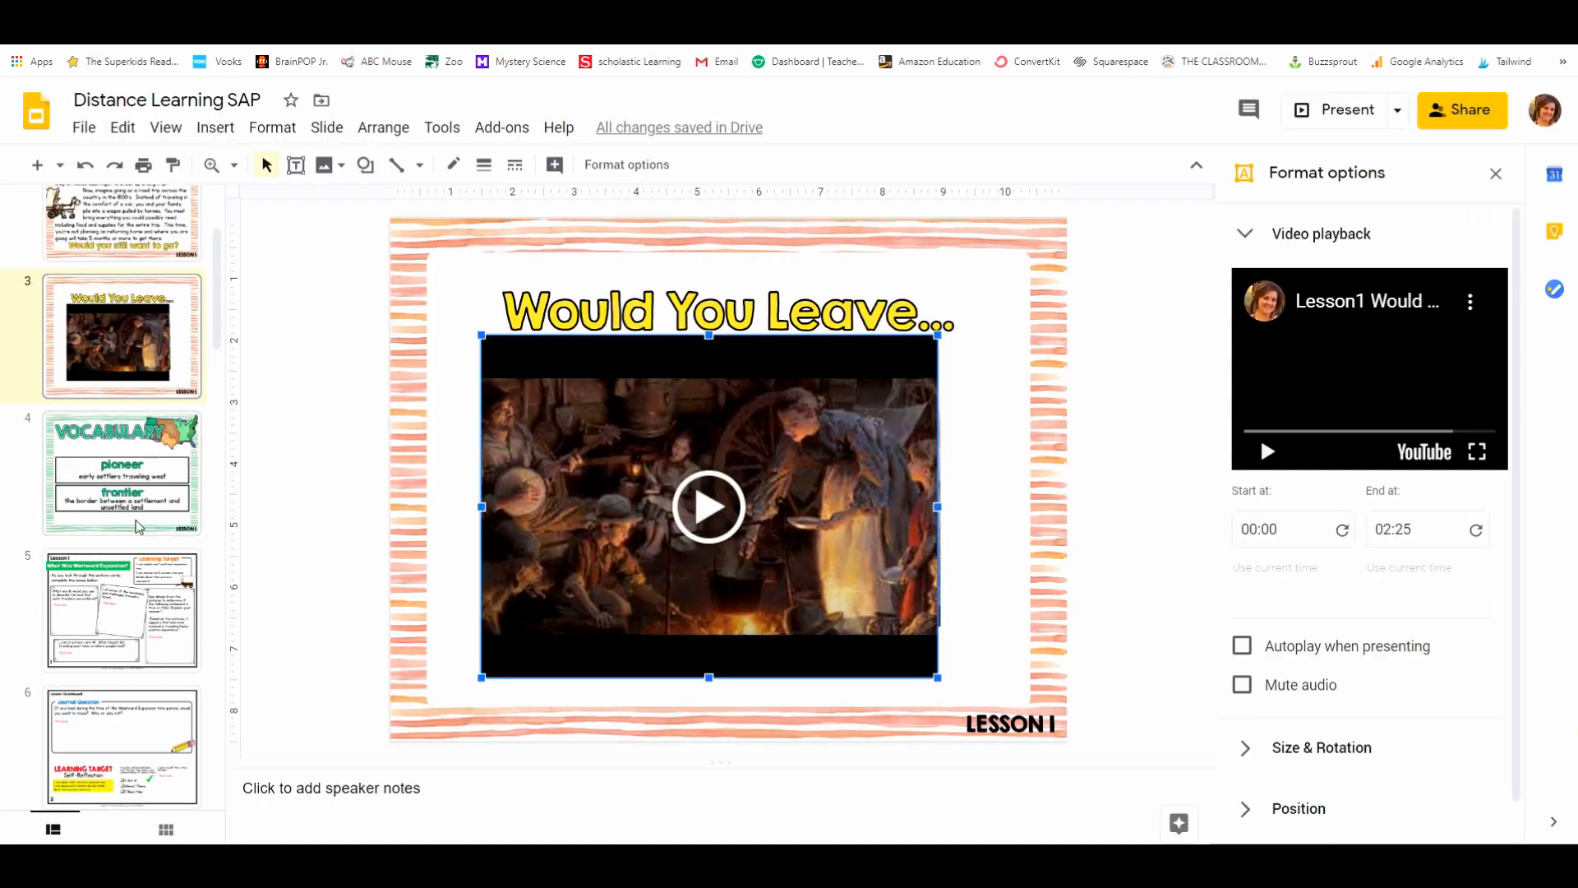
# Switch to Google Slides and examine the student answer boxes on the "What Was Westward Expansion?" slide
pyautogui.click(89, 610)
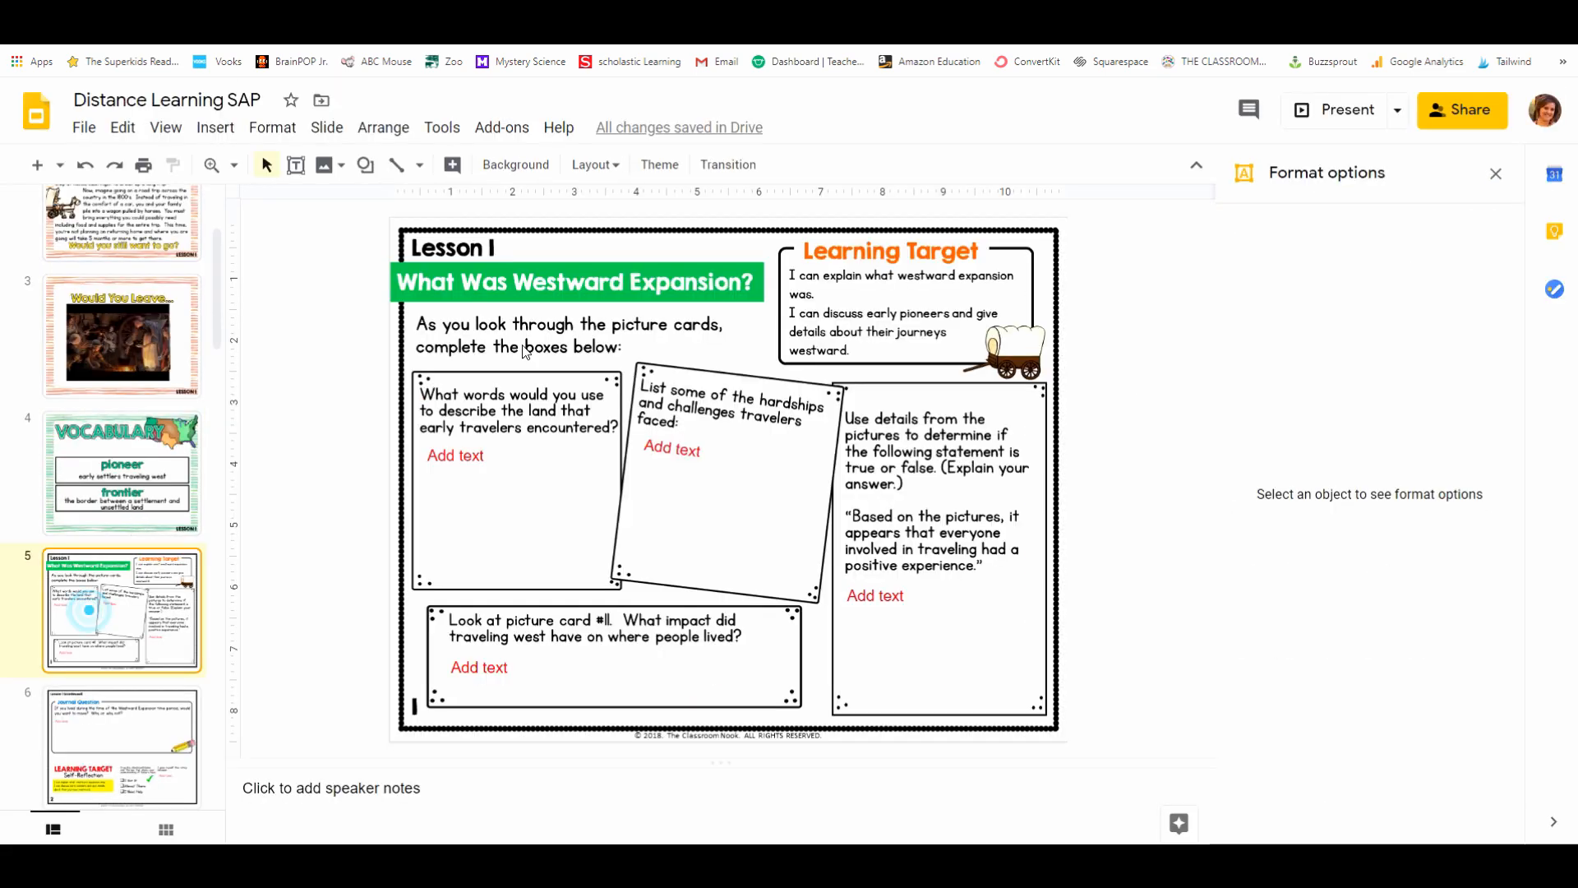
pyautogui.click(440, 453)
pyautogui.click(705, 476)
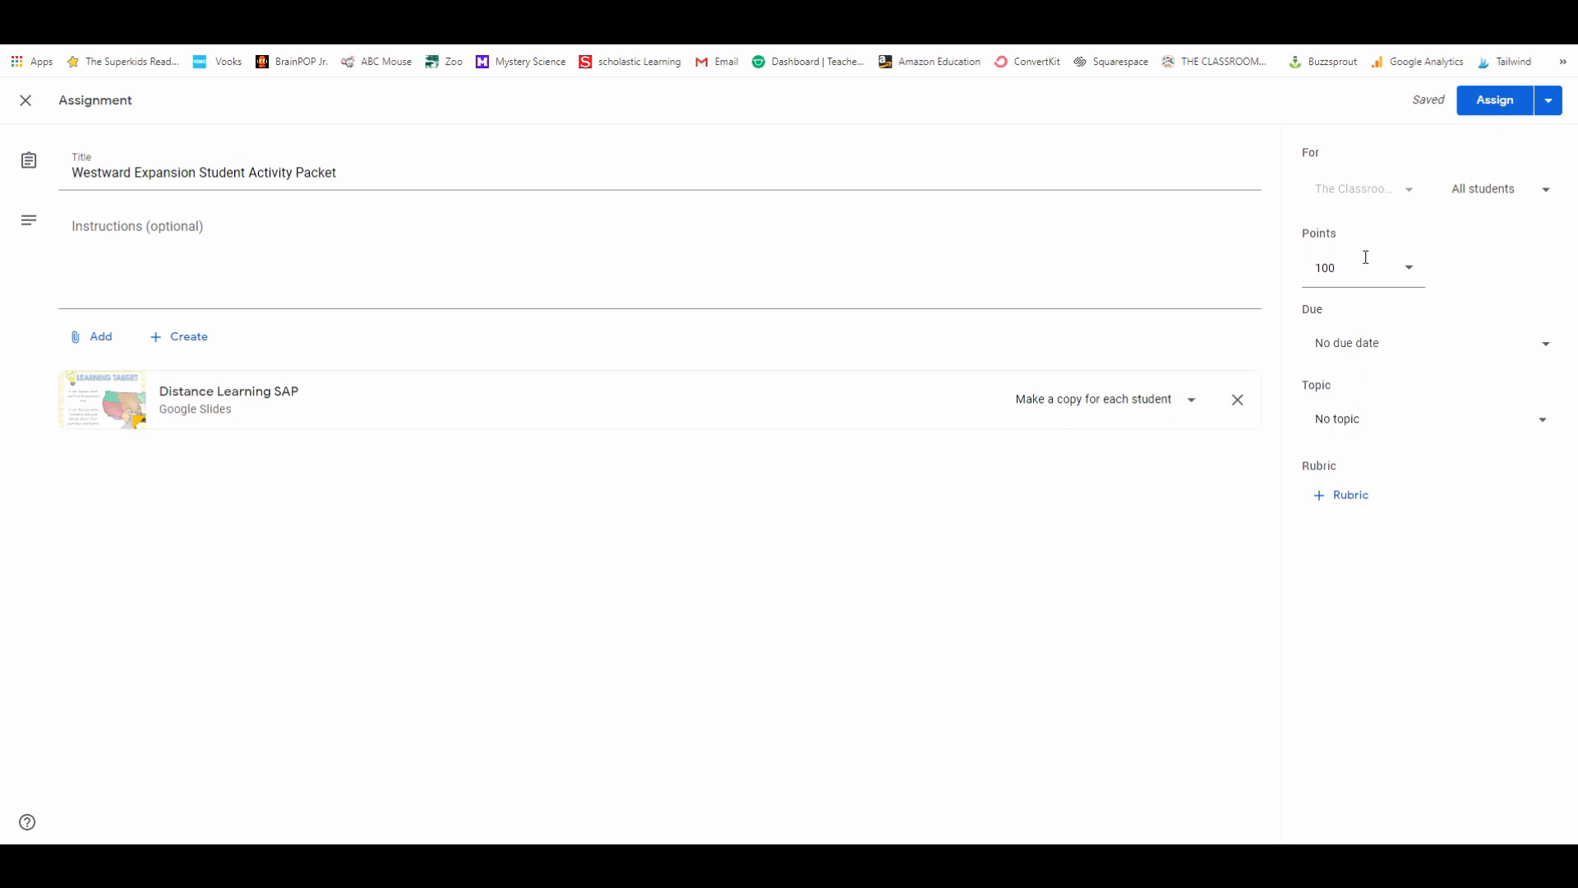
# Return to the Google Classroom assignment and look at its points and due date settings
pyautogui.click(1321, 270)
pyautogui.click(1366, 350)
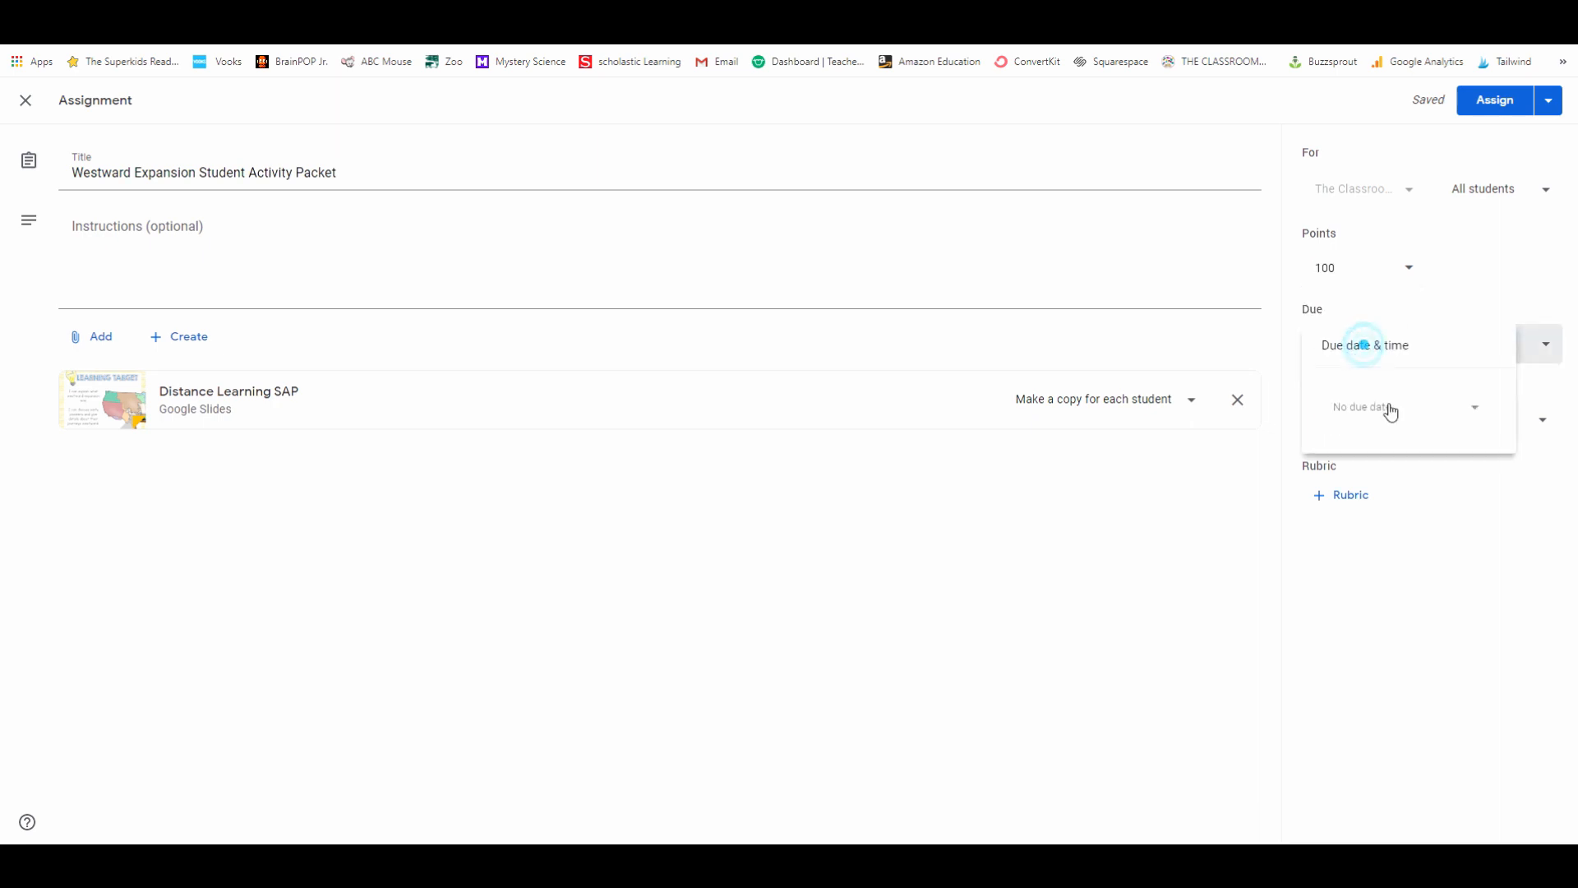
pyautogui.click(1214, 544)
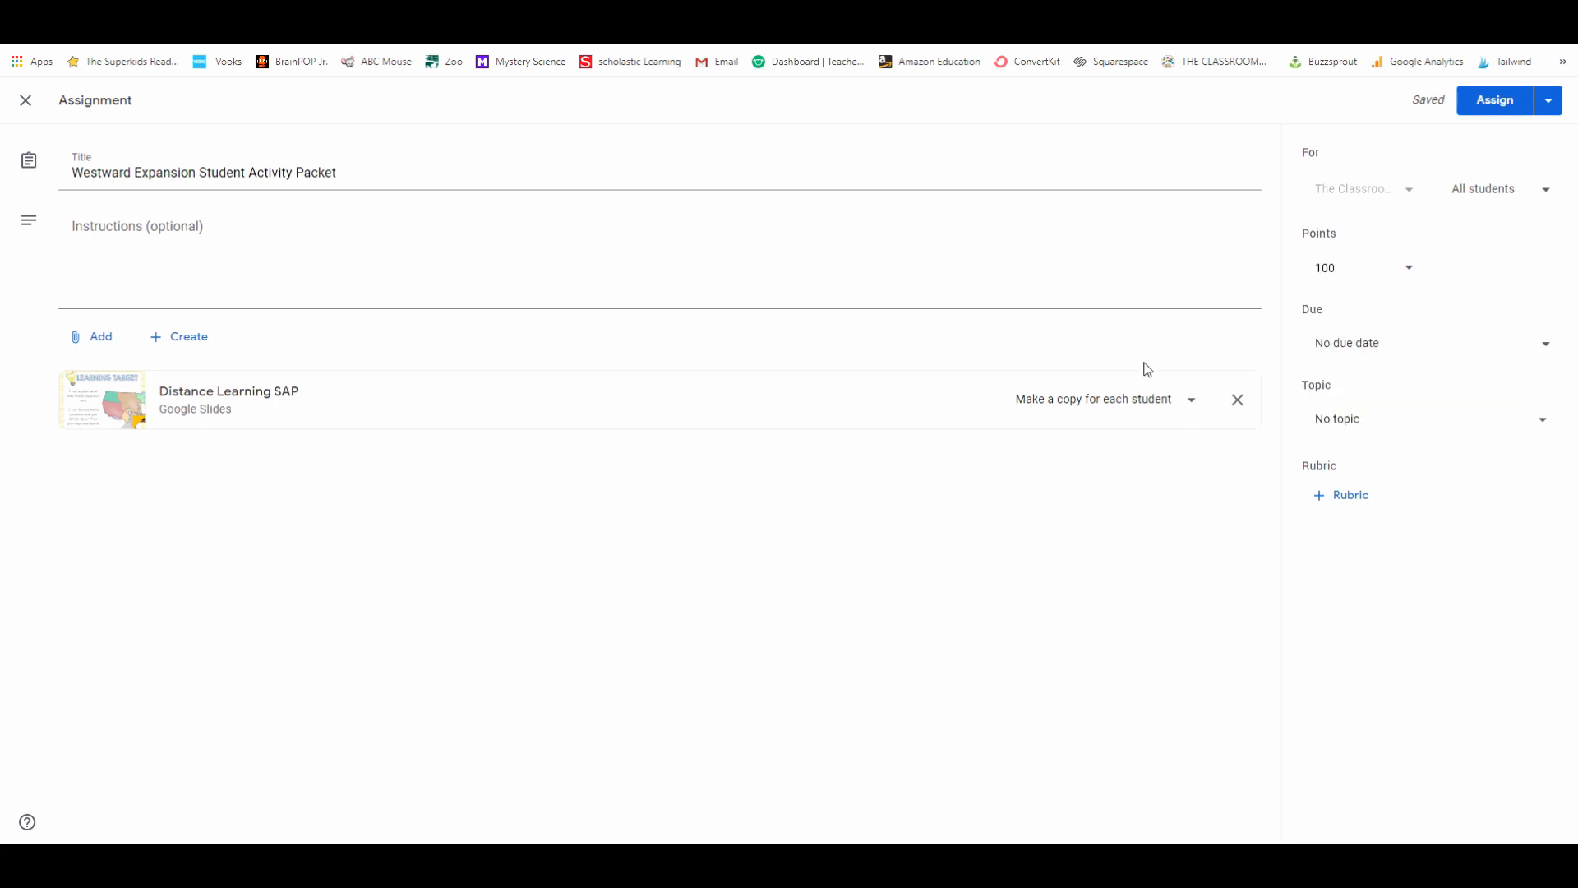
# Put the assignment under the Westward Expansion topic, assign it to all students, and view it in that topic
pyautogui.click(1339, 421)
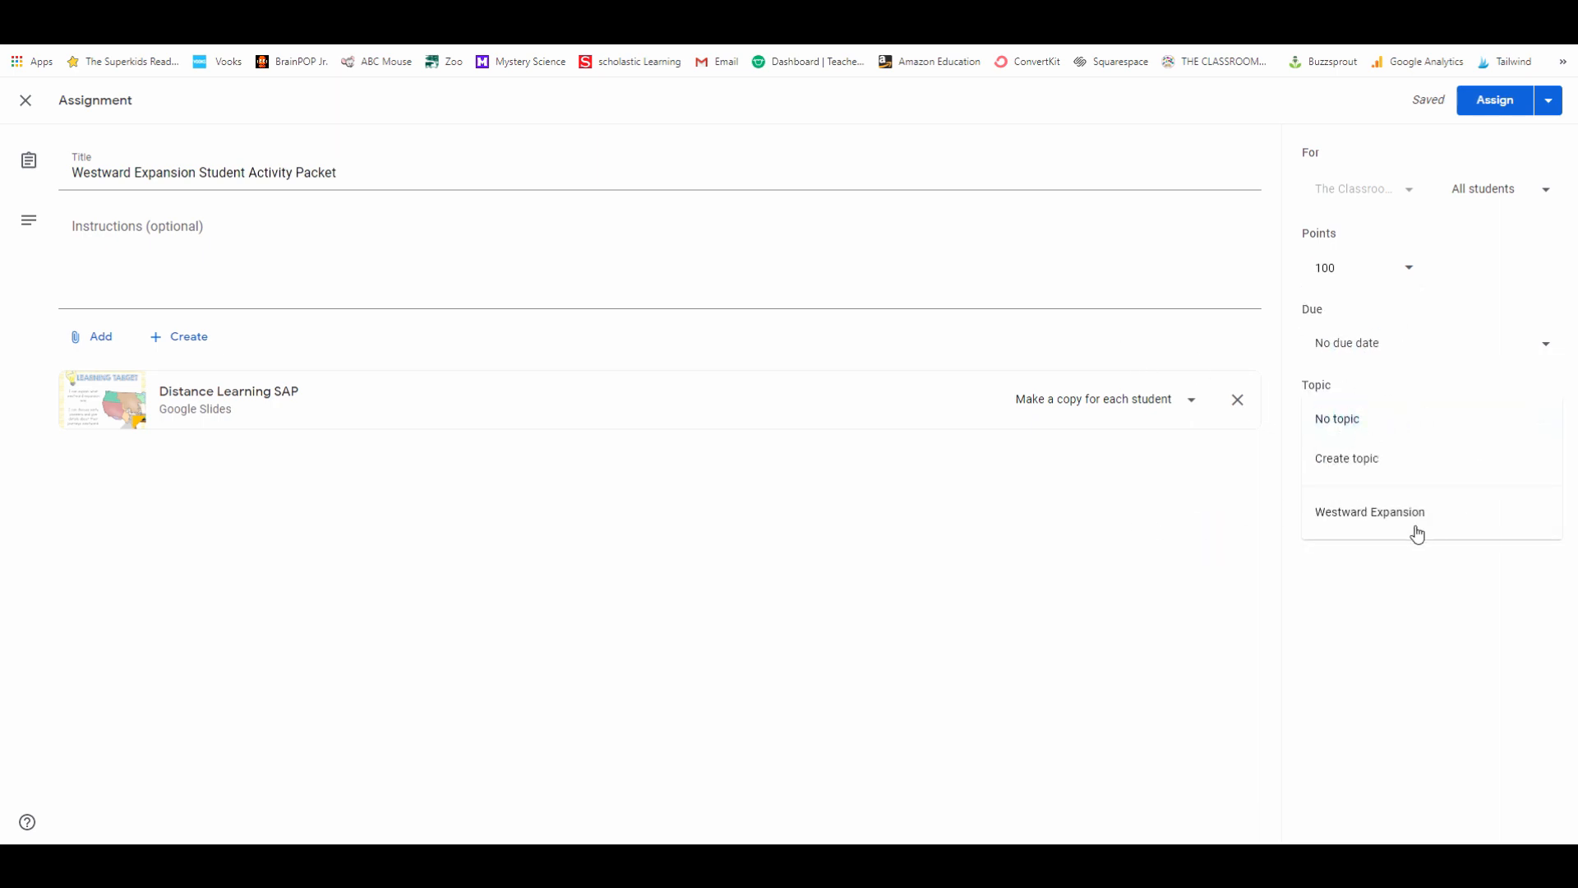
pyautogui.click(1360, 518)
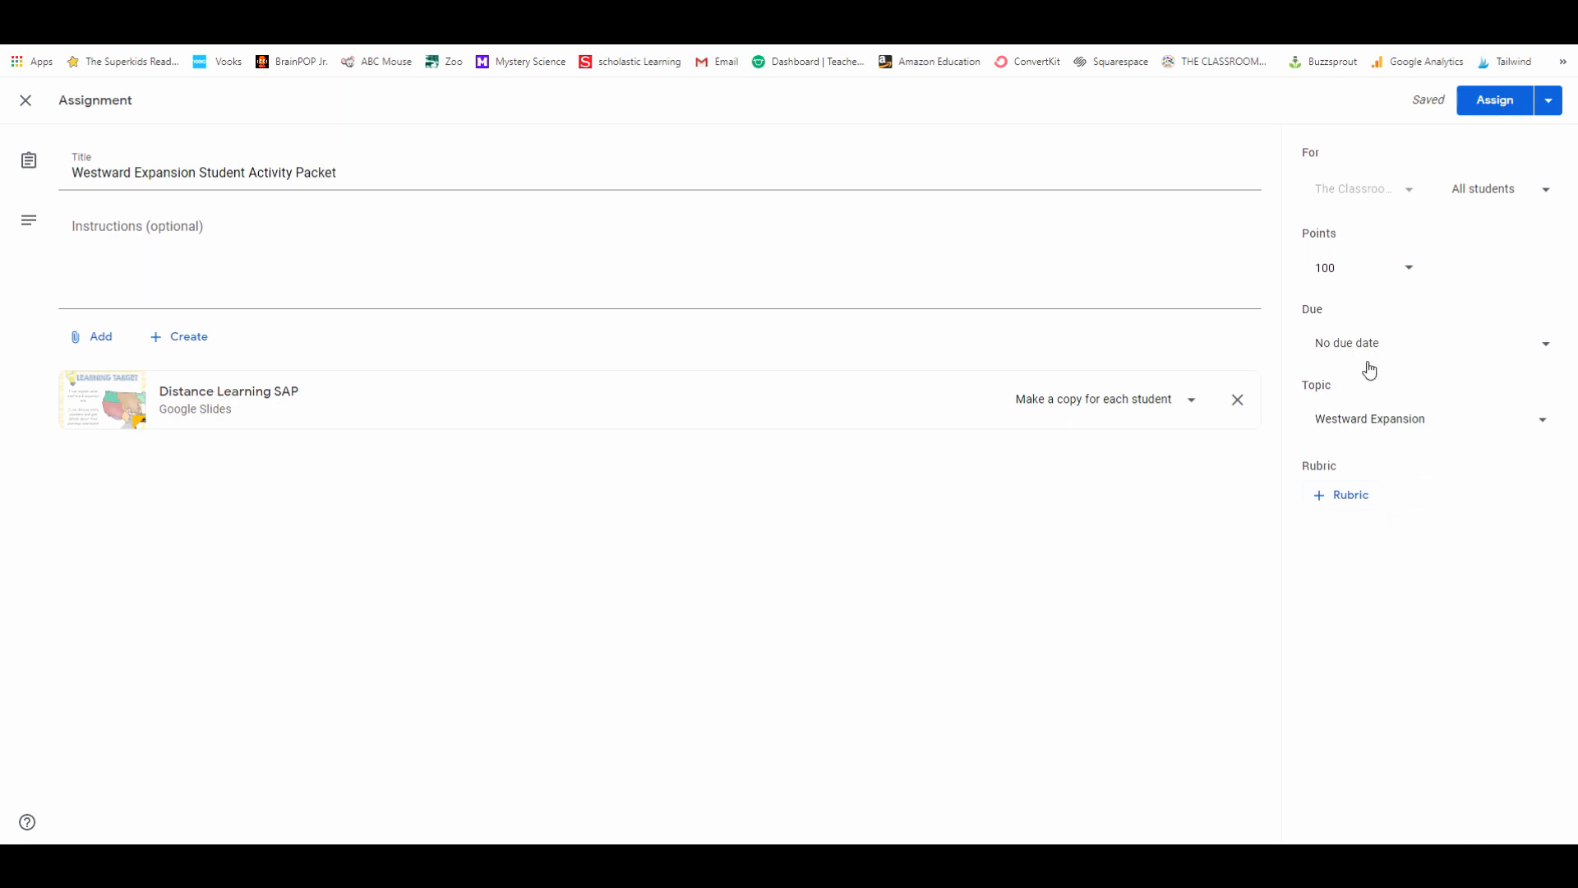
pyautogui.click(1495, 100)
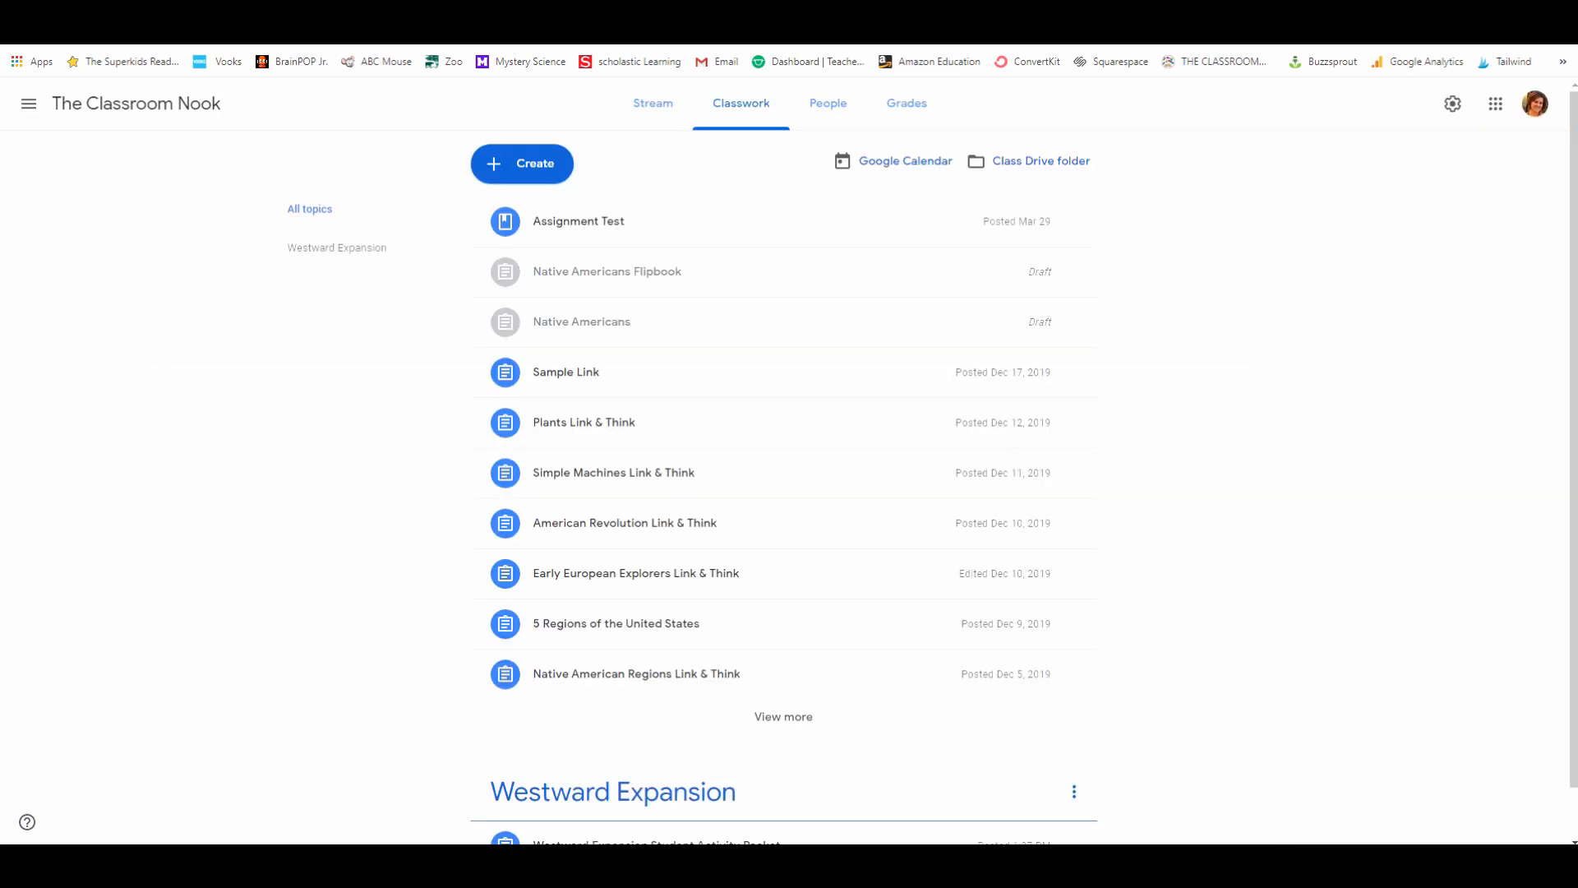
pyautogui.click(331, 247)
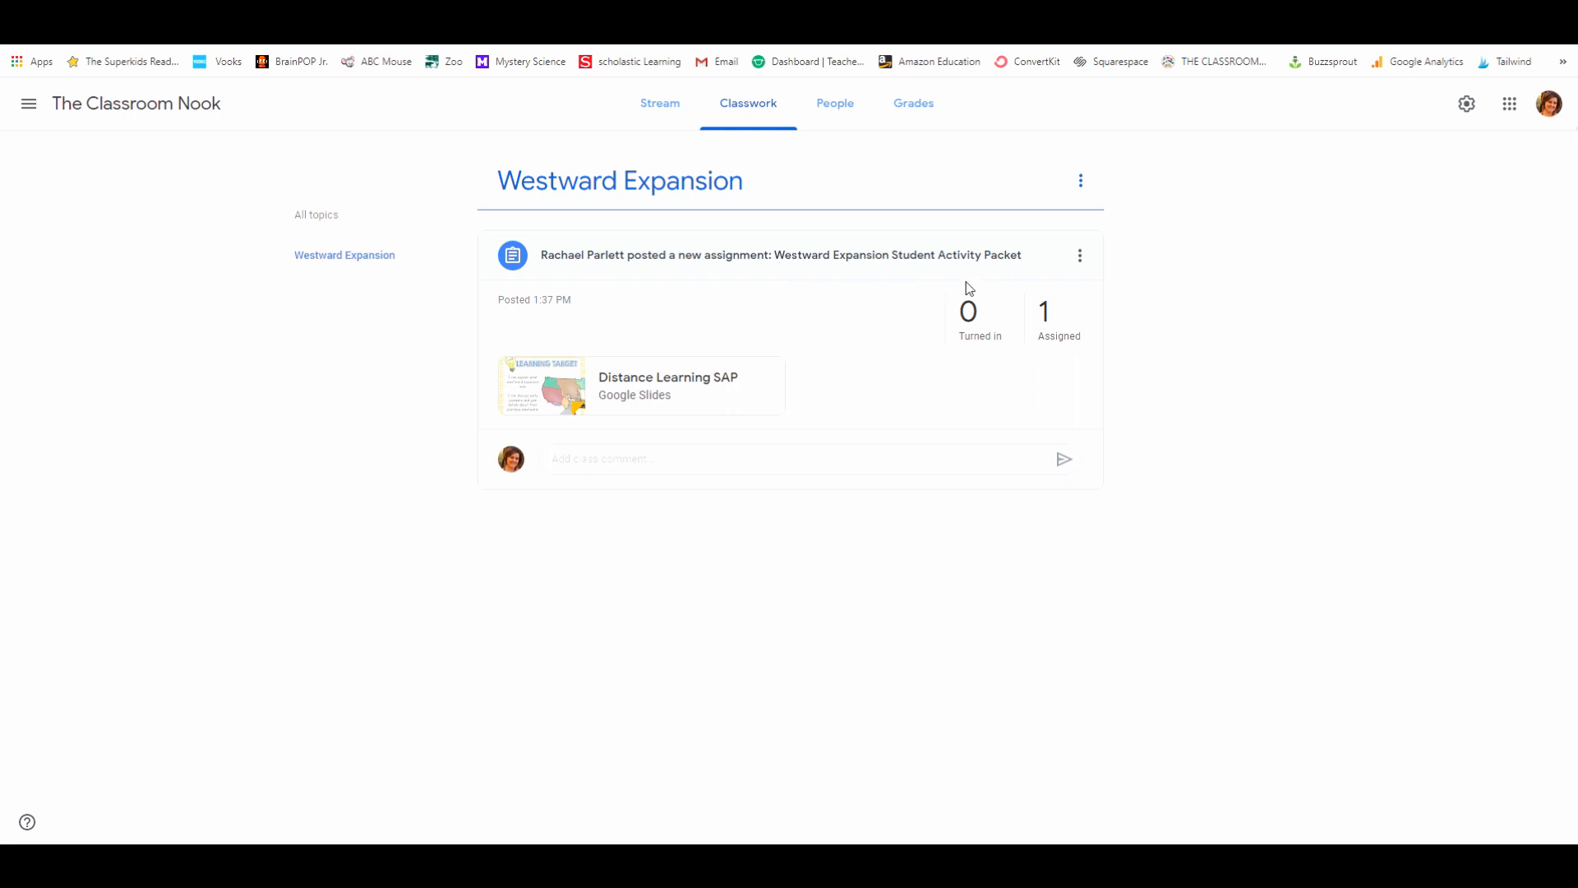
# Show all classwork topics and create a new assignment titled "Westward Expansion Day 1"
pyautogui.click(336, 258)
pyautogui.click(337, 216)
pyautogui.click(505, 165)
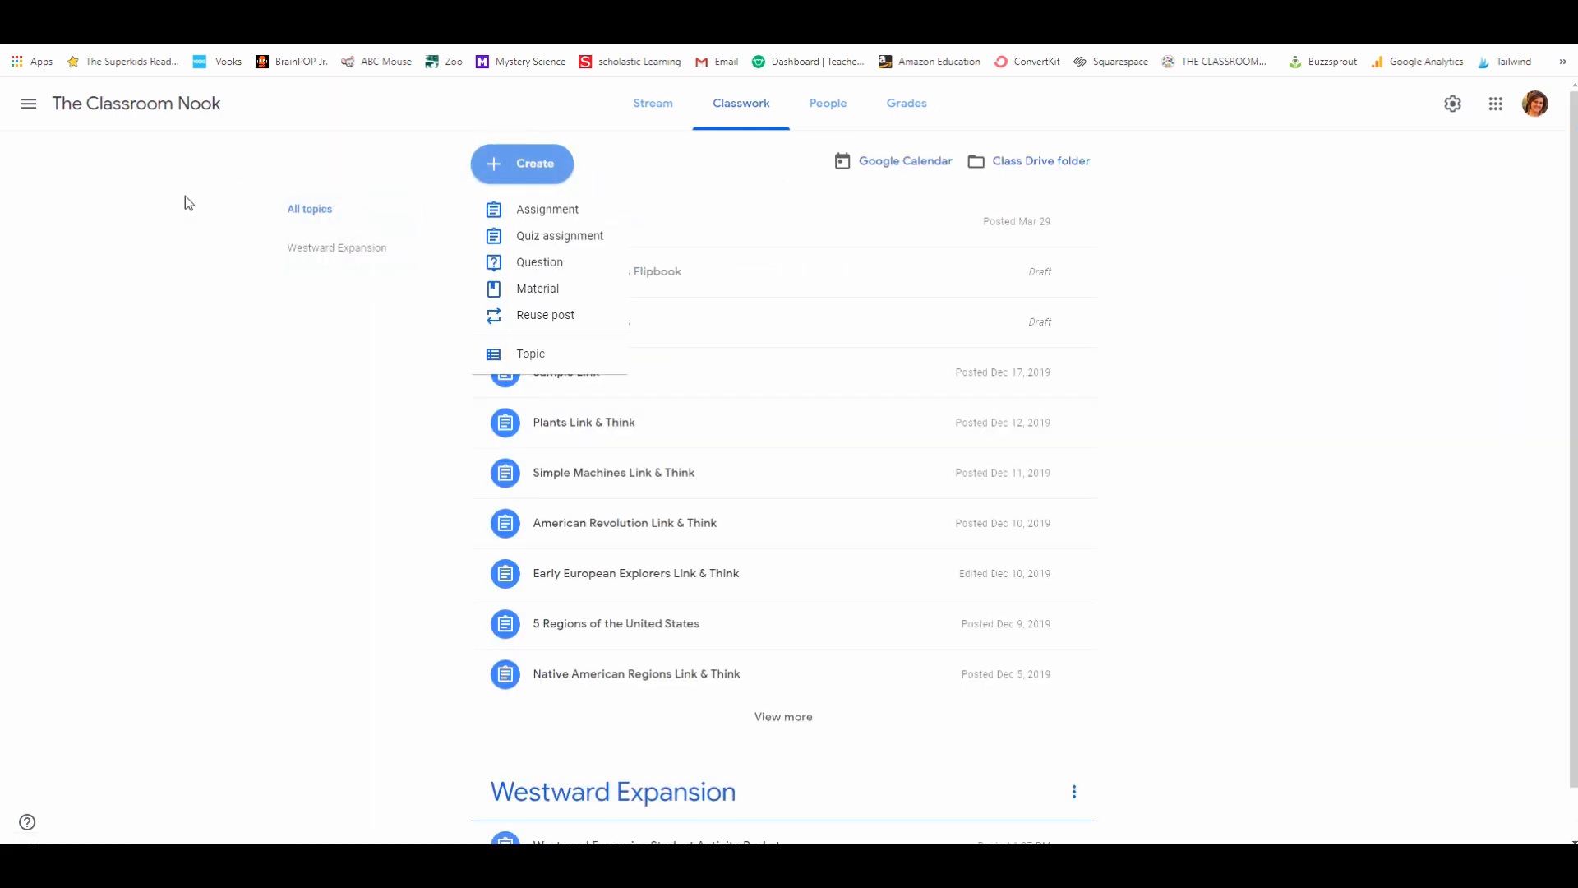
pyautogui.click(521, 212)
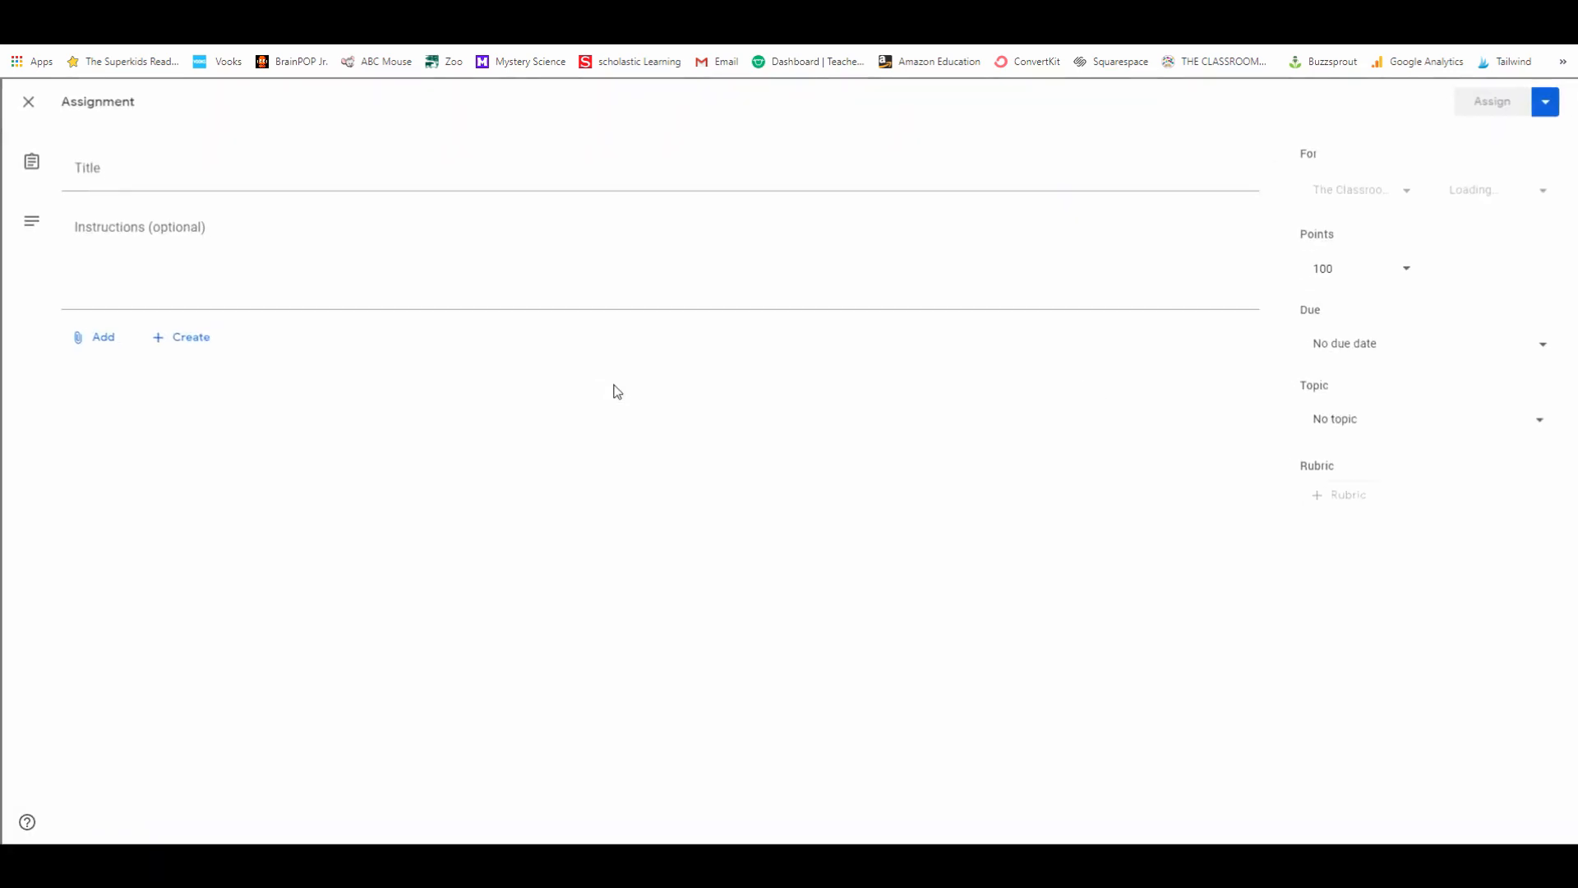
pyautogui.click(188, 173)
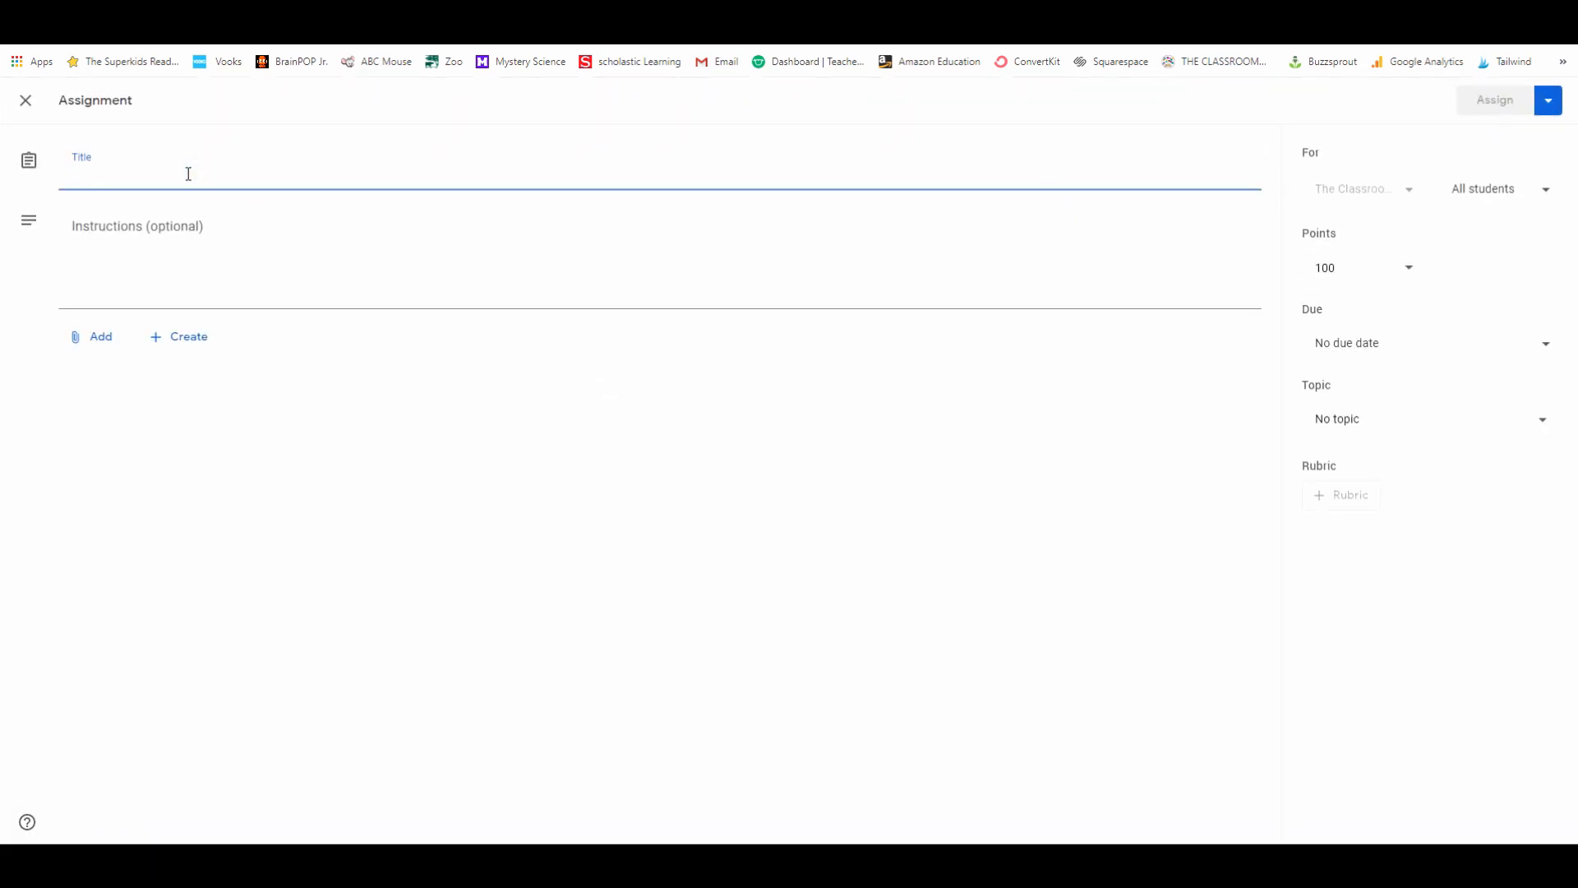
pyautogui.write('West')
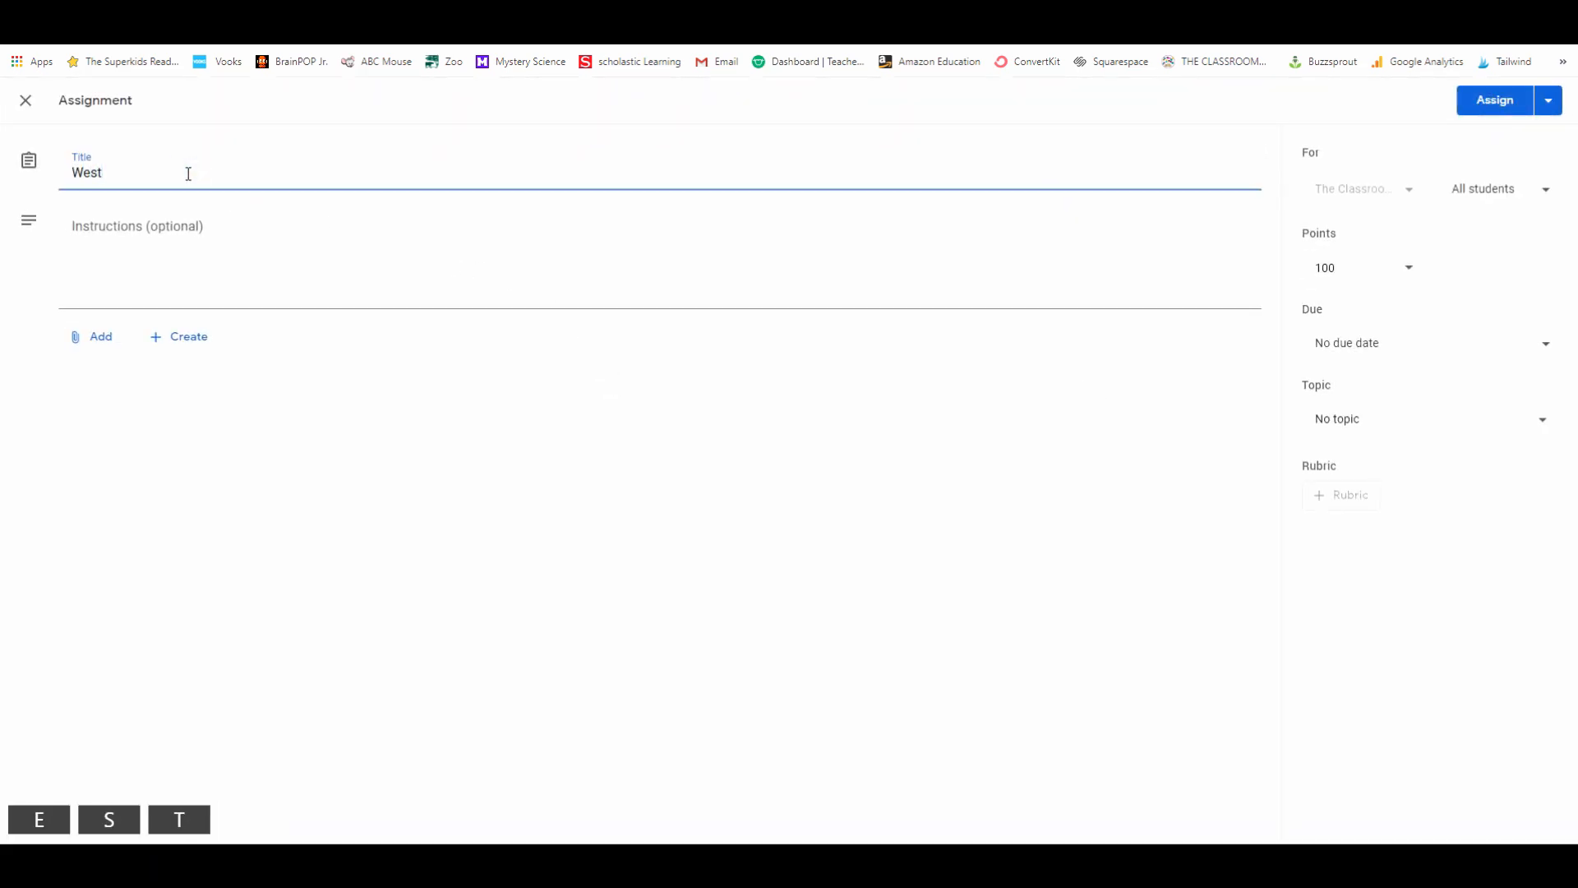
pyautogui.write('ward Exp')
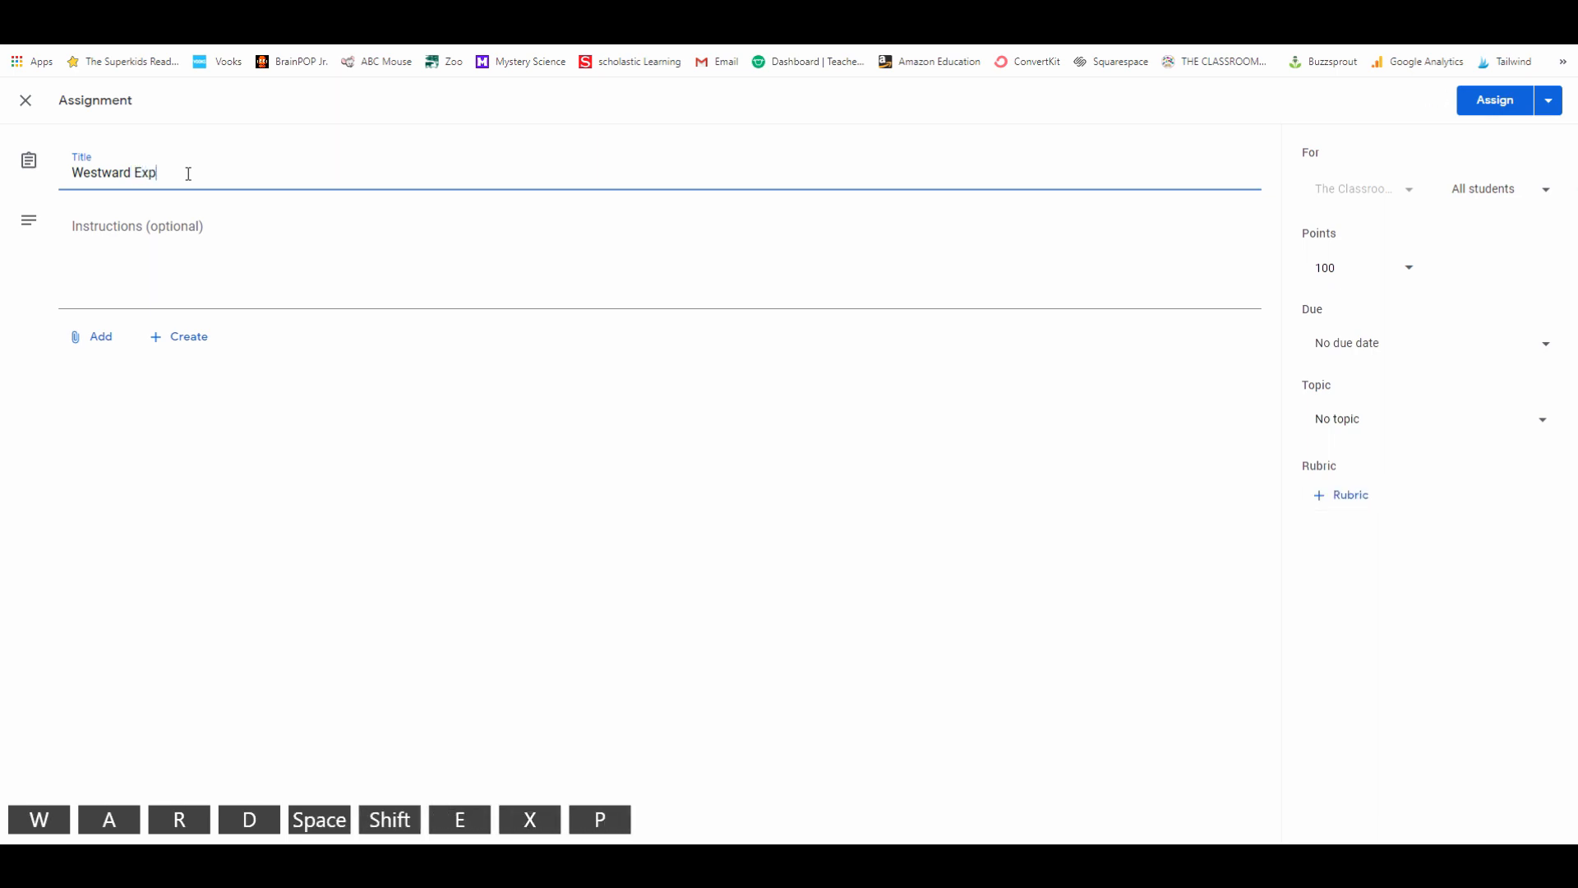
pyautogui.write('la')
pyautogui.press('BackSpace')
pyautogui.press('BackSpace')
pyautogui.write('an')
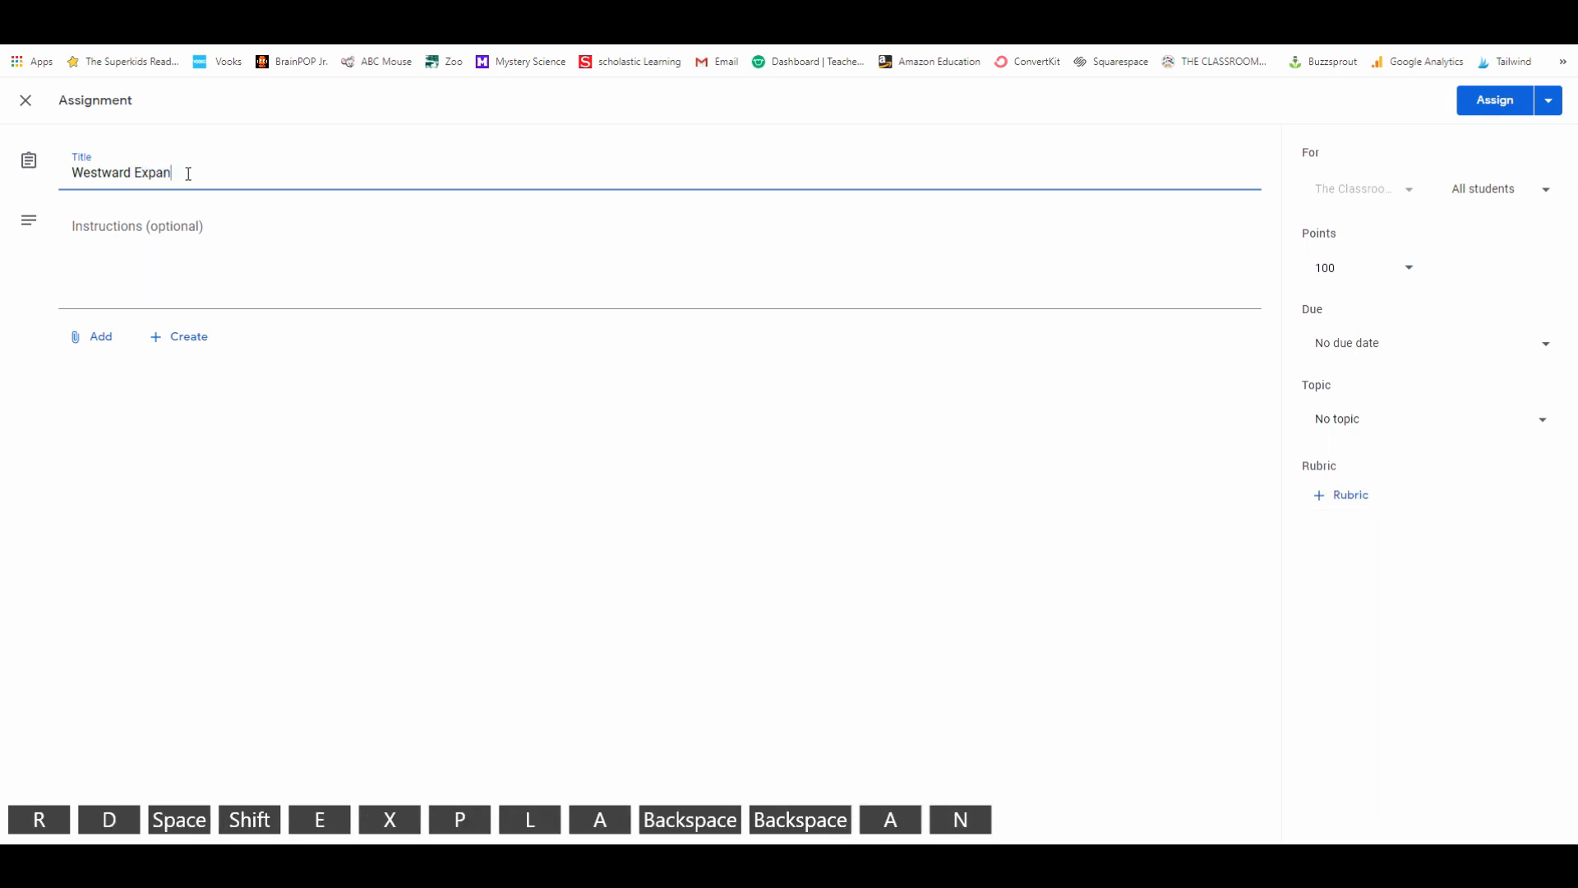
pyautogui.write('sion Day 1')
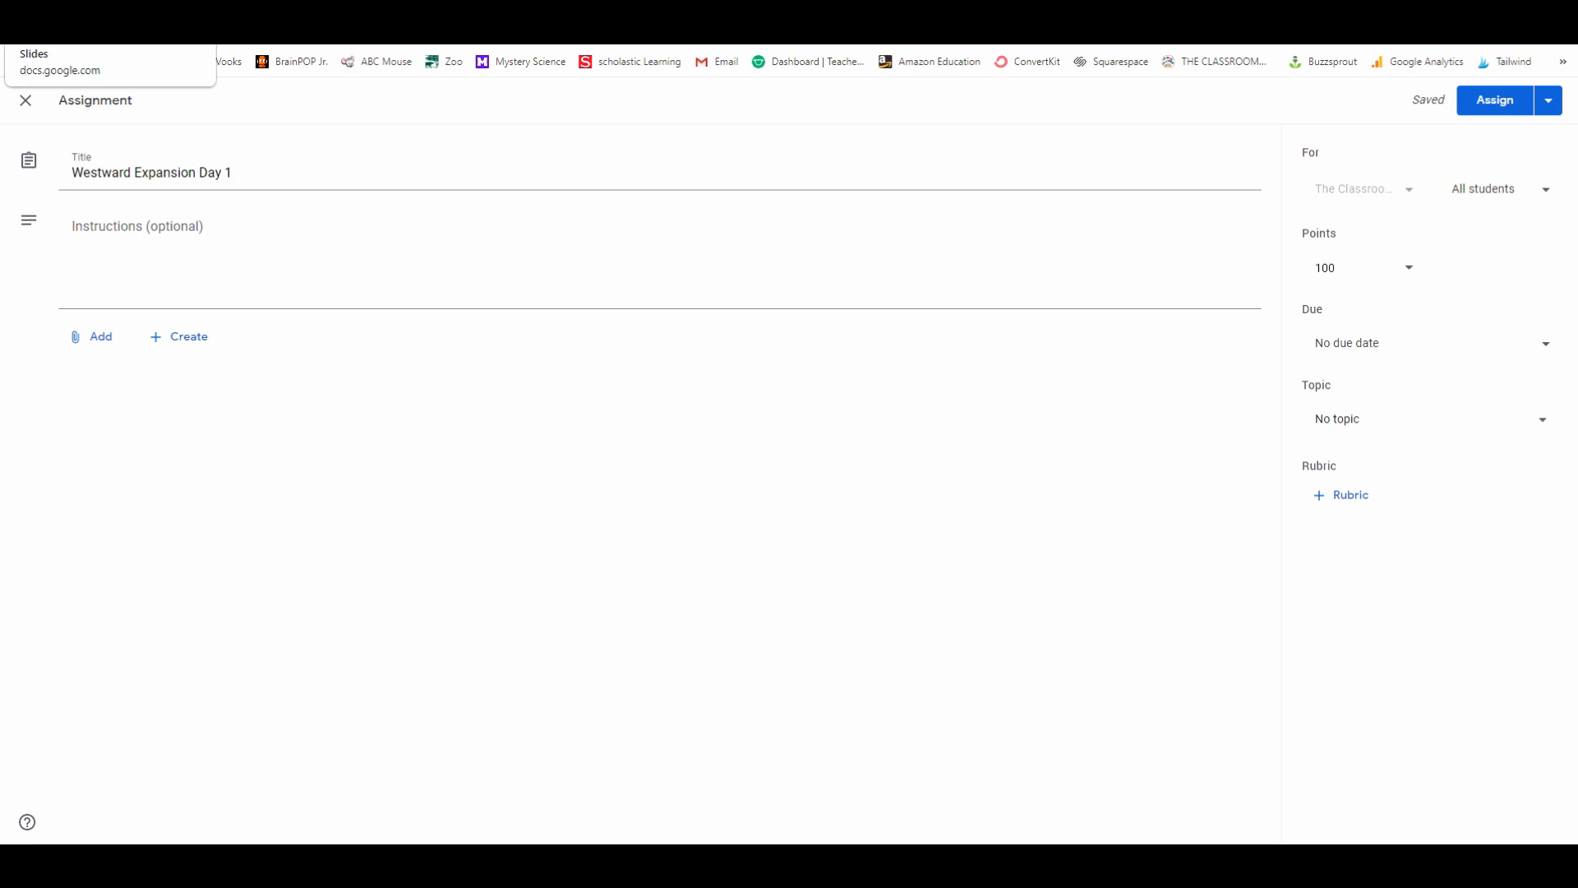
# Switch to the lesson guide PDF, read through the Lesson 1 materials and activities, and open the Drive copy page for the Lesson 1 article
pyautogui.click(107, 17)
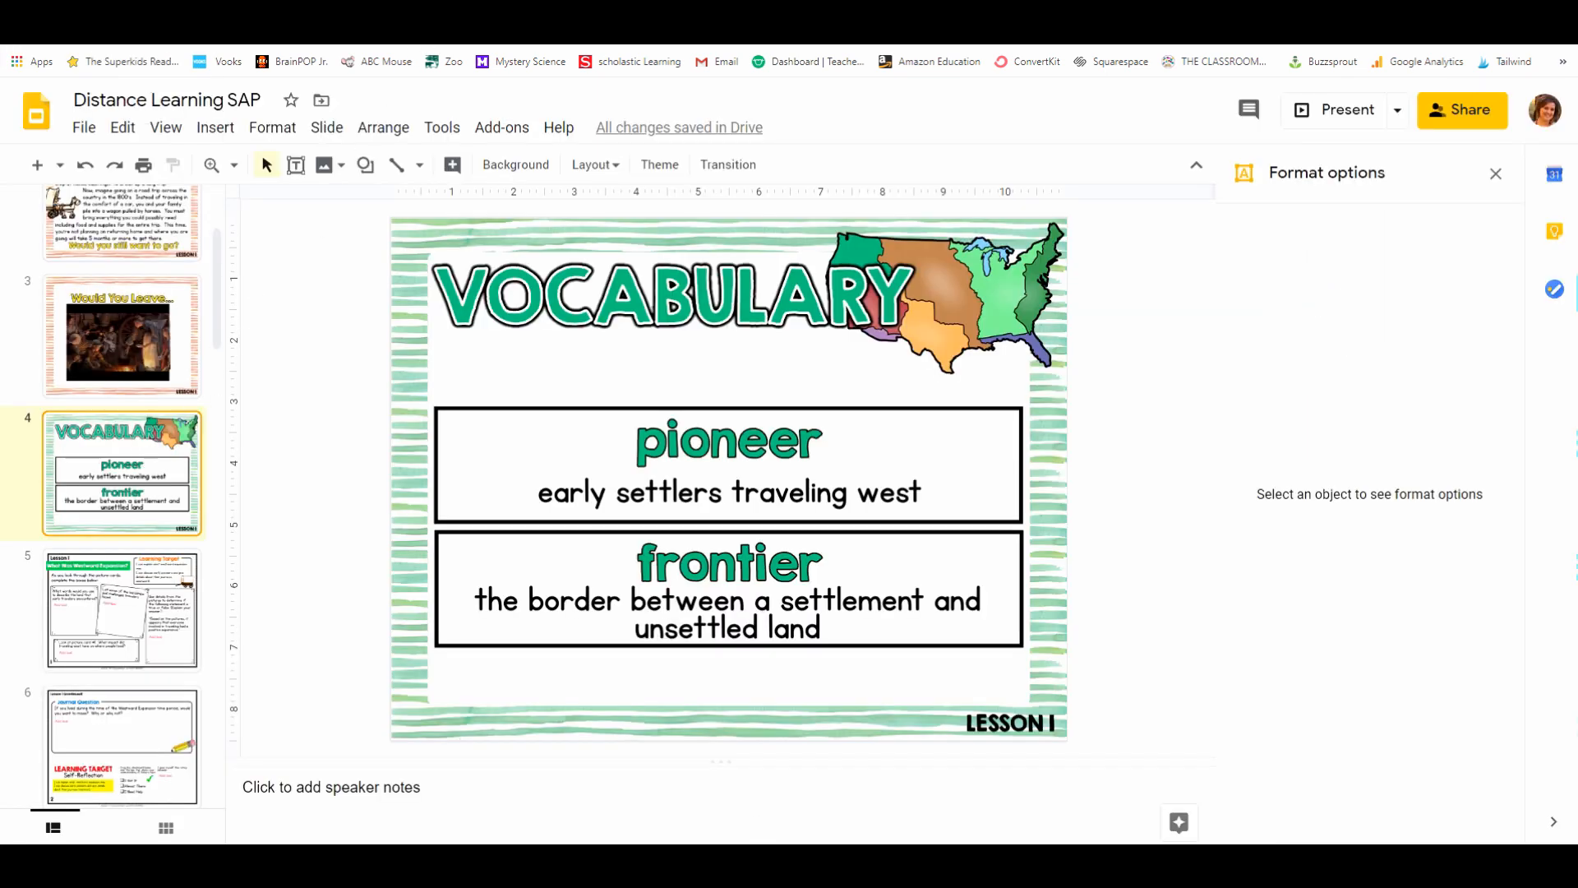
pyautogui.hotkey('alt', 'Tab')
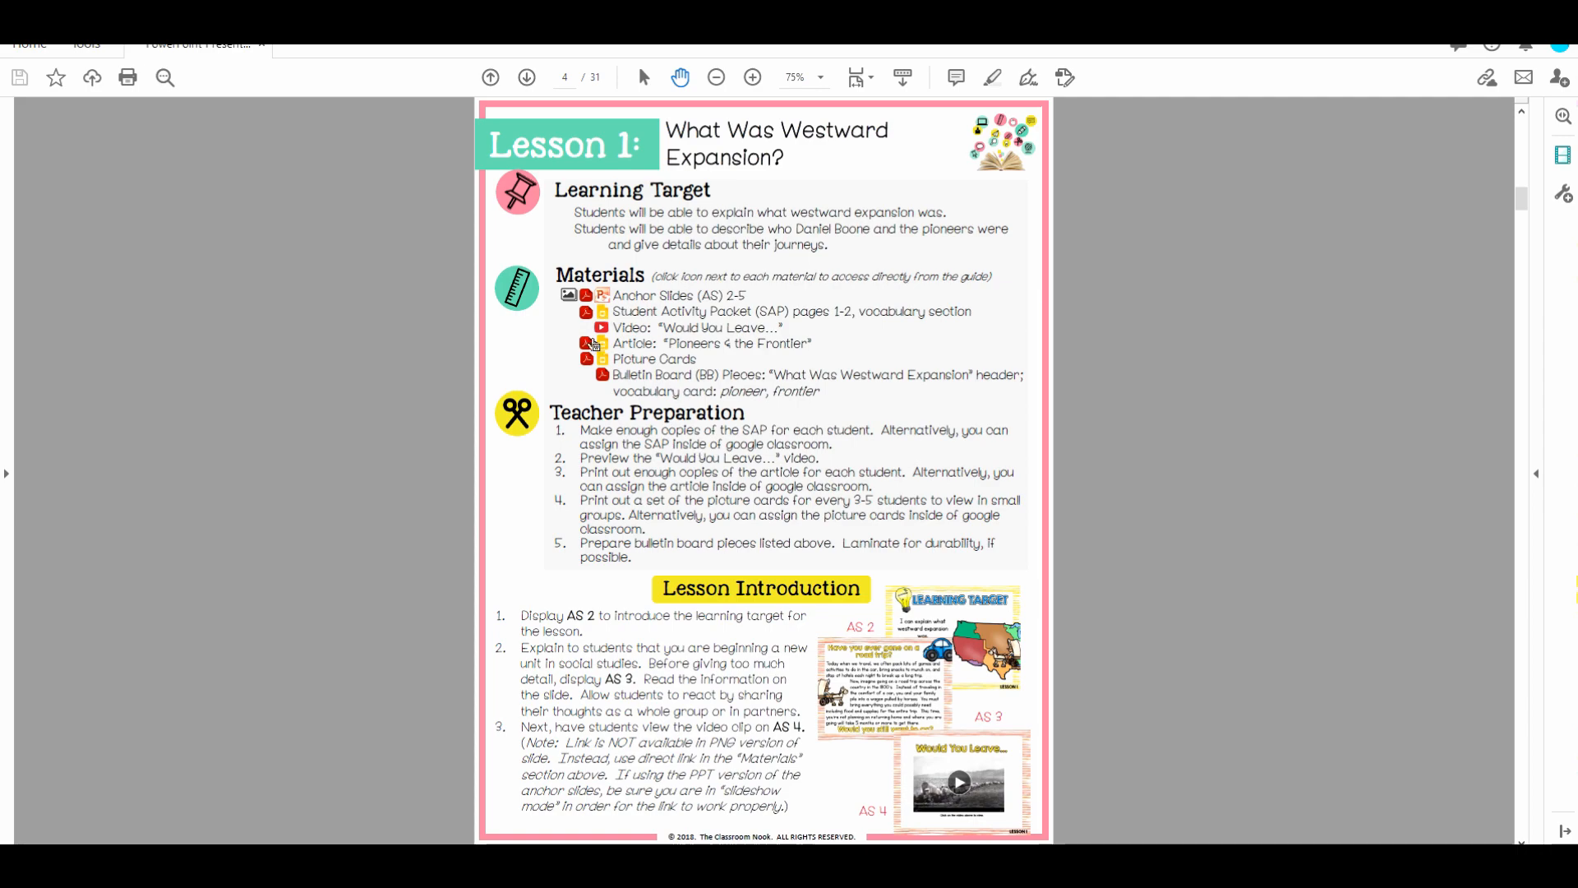
pyautogui.scroll(-10, 627, 681)
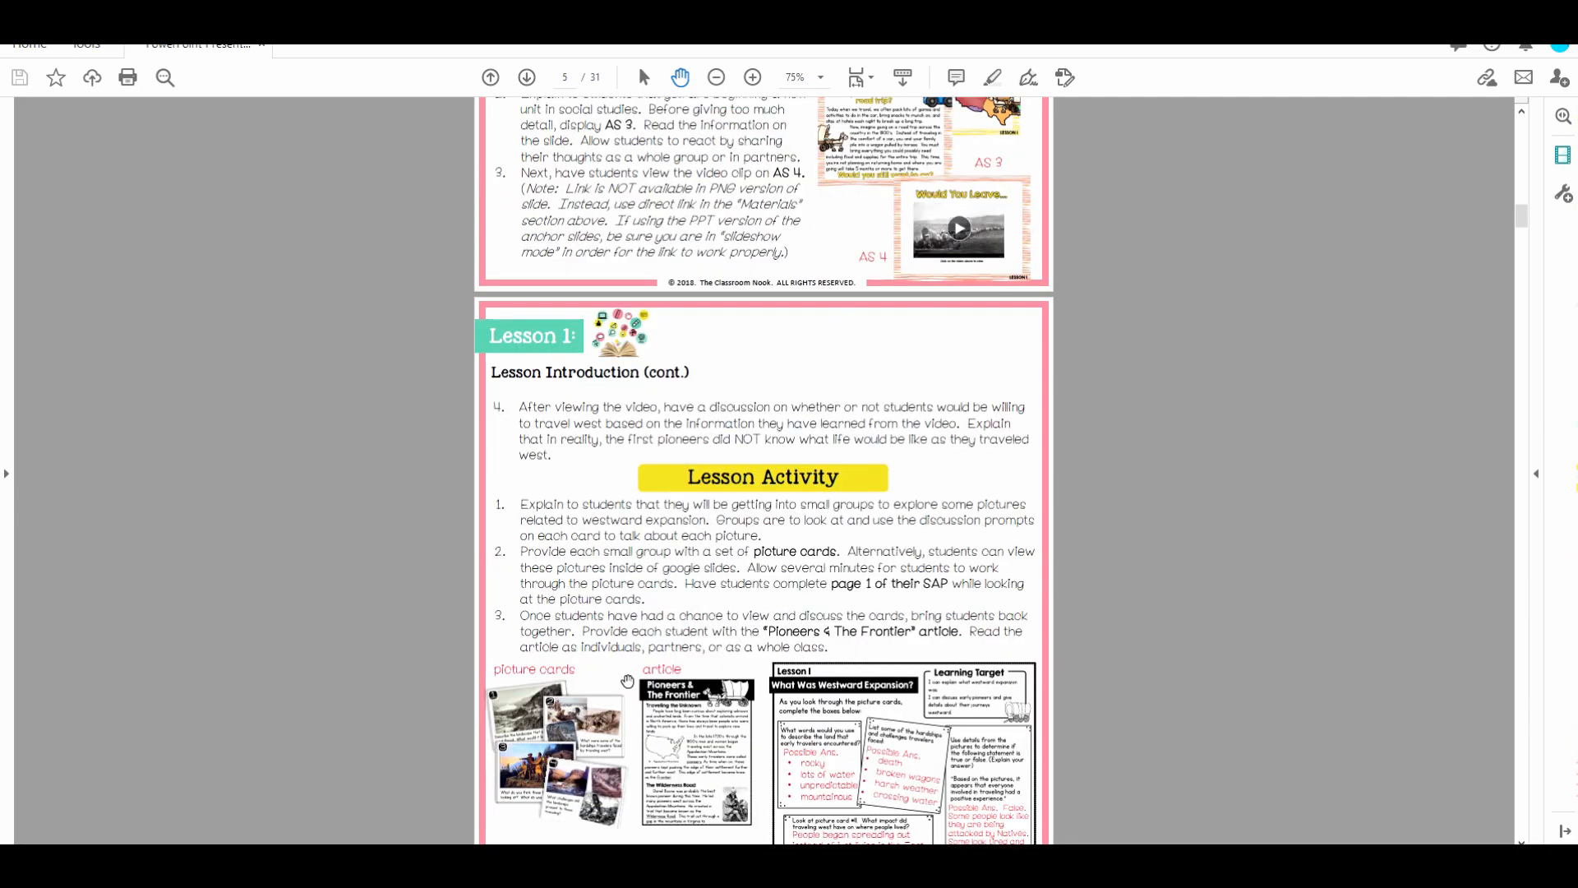
pyautogui.scroll(-3, 627, 680)
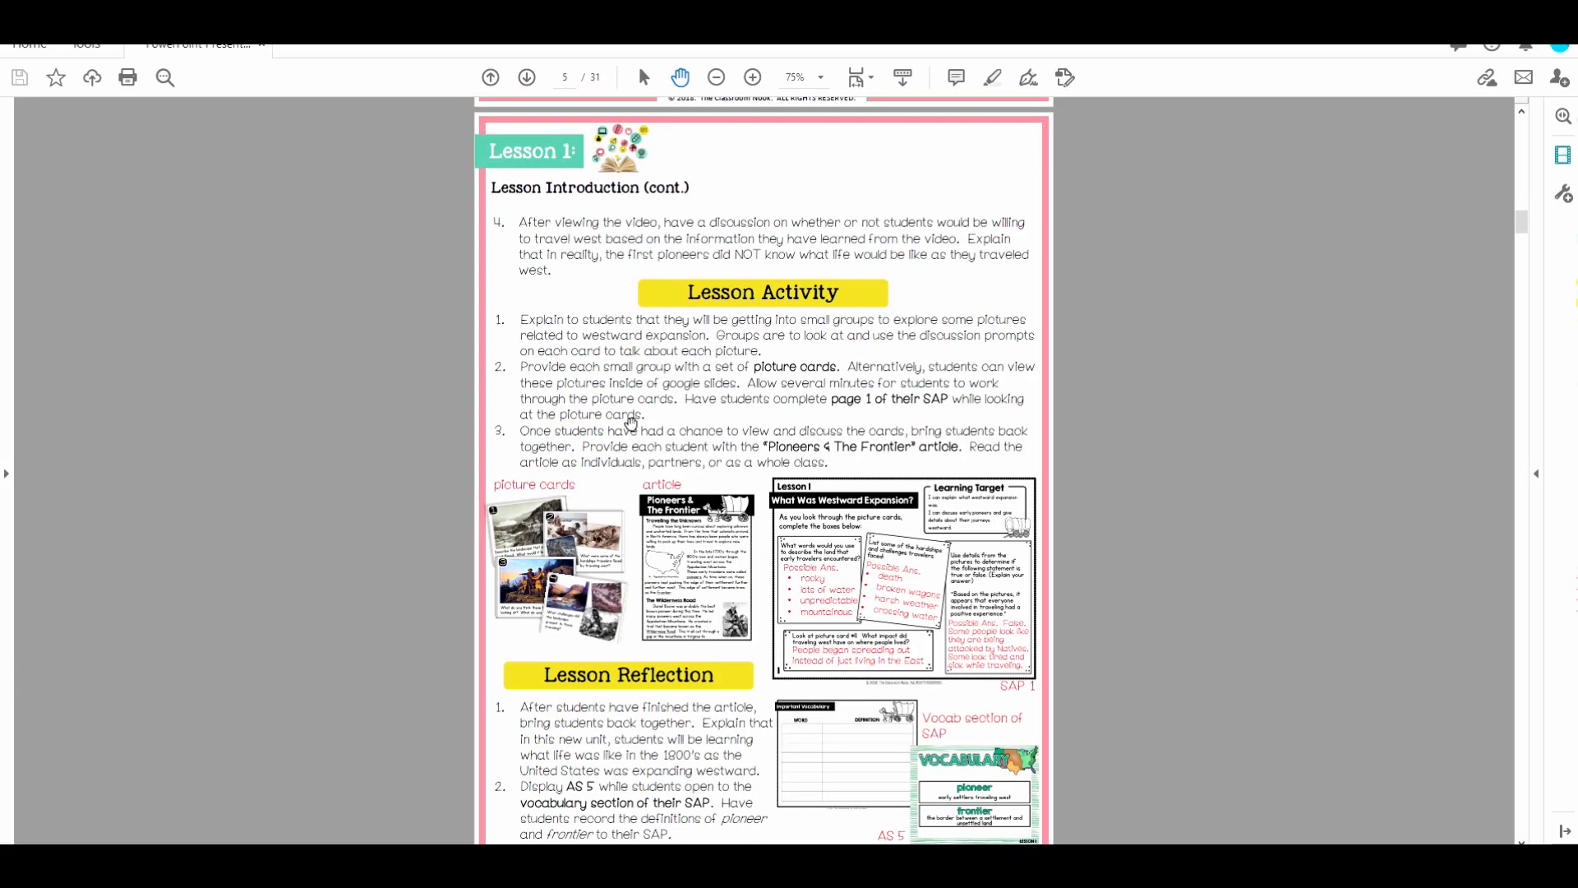
pyautogui.scroll(5, 625, 314)
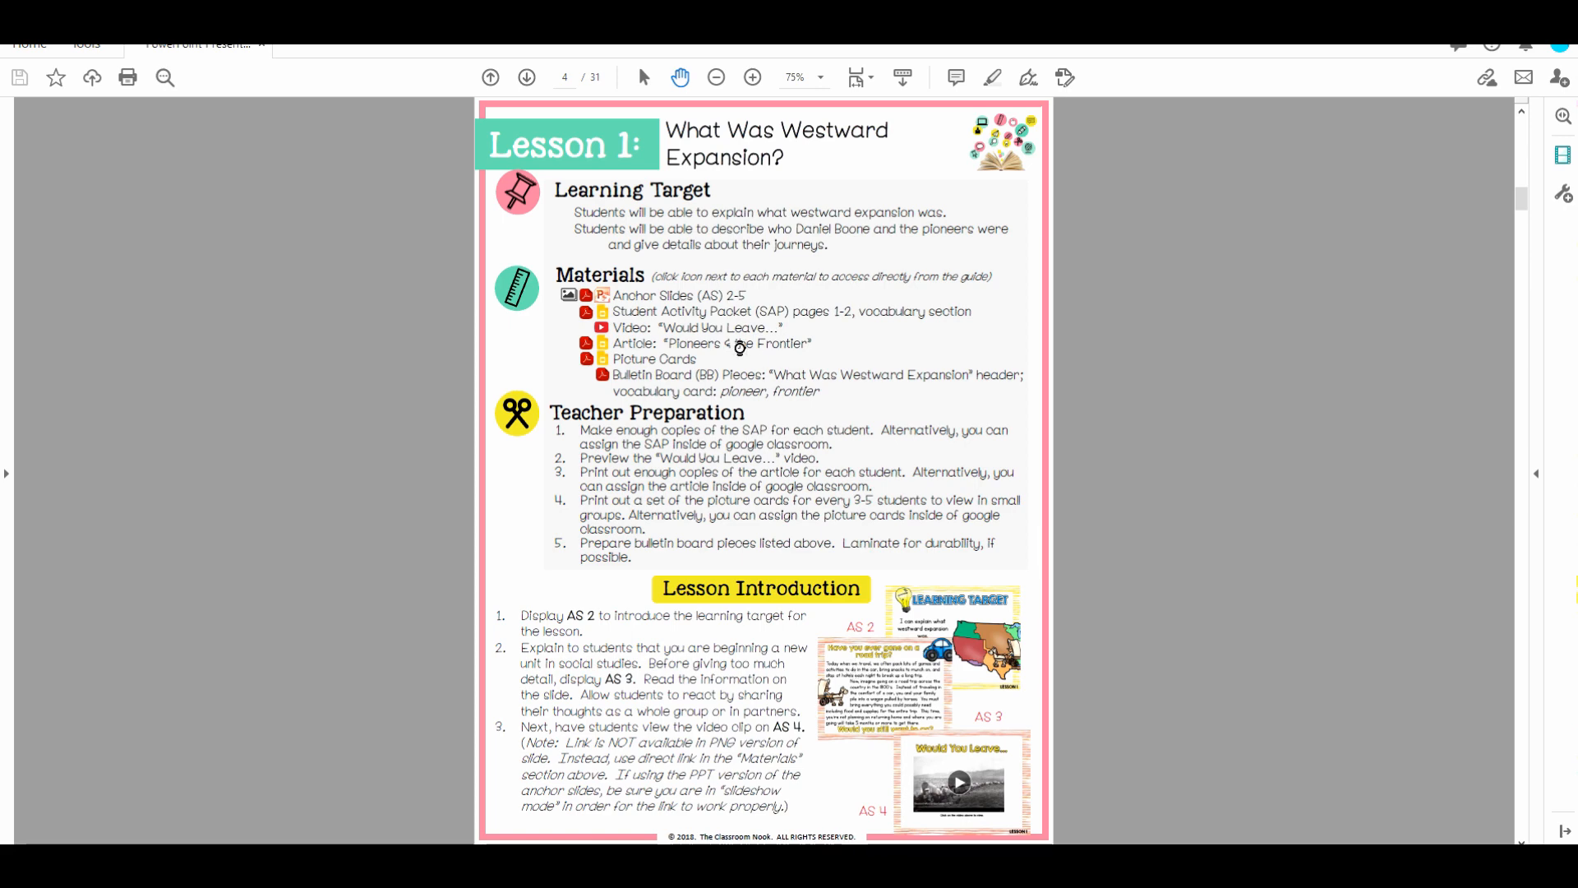
pyautogui.click(604, 360)
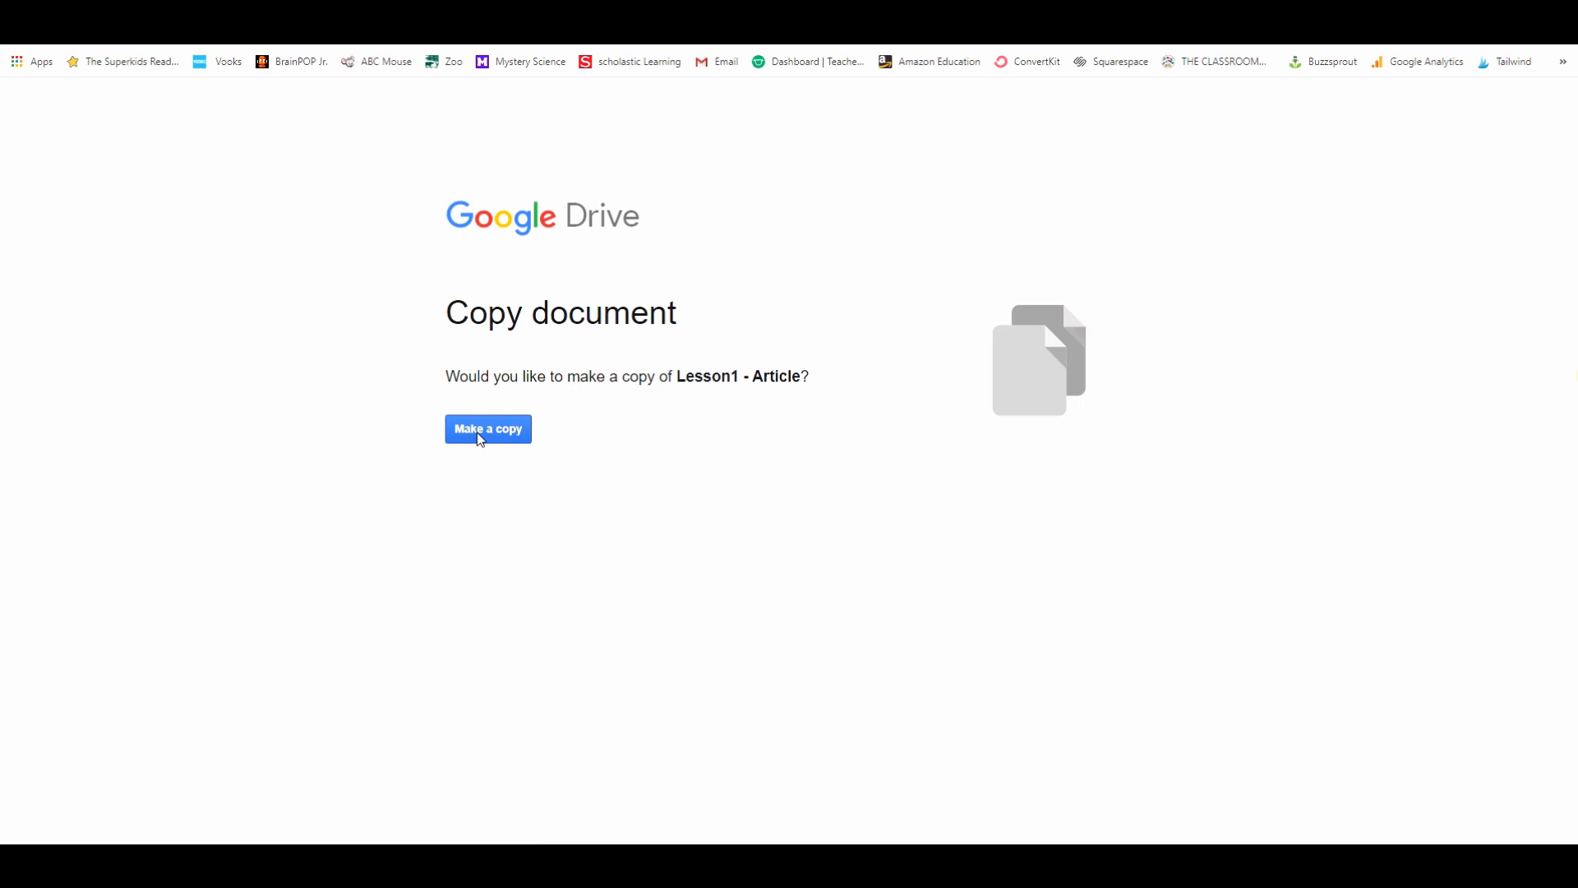
pyautogui.click(481, 437)
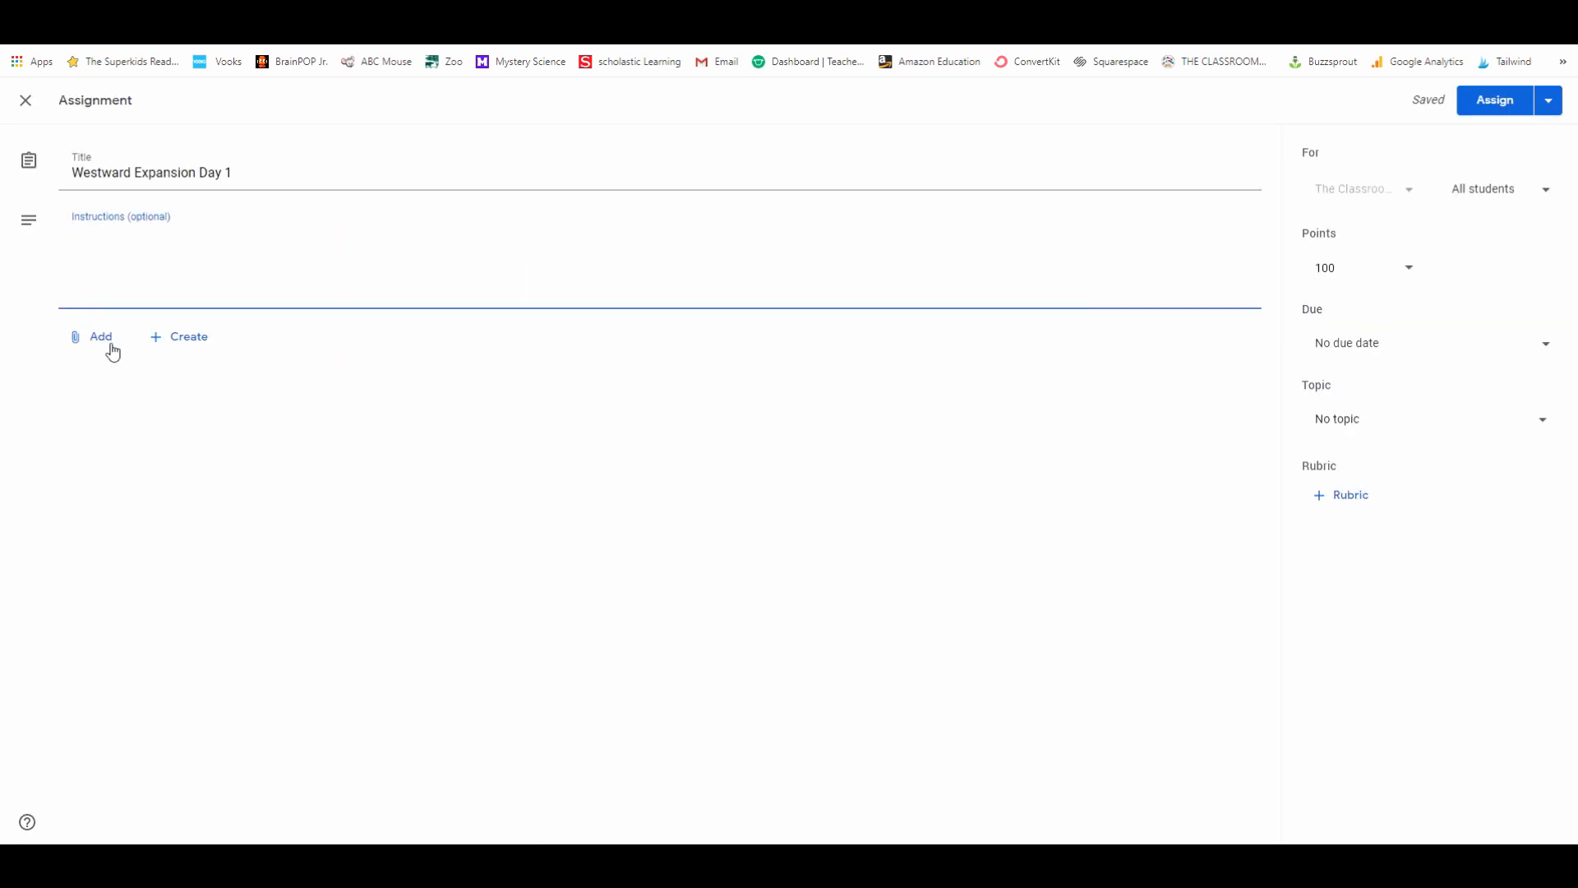
# Attach "Copy of Lesson1 - Article" and "Copy of Lesson 1 - Picture Cards" from Google Drive to the assignment
pyautogui.click(102, 338)
pyautogui.click(140, 372)
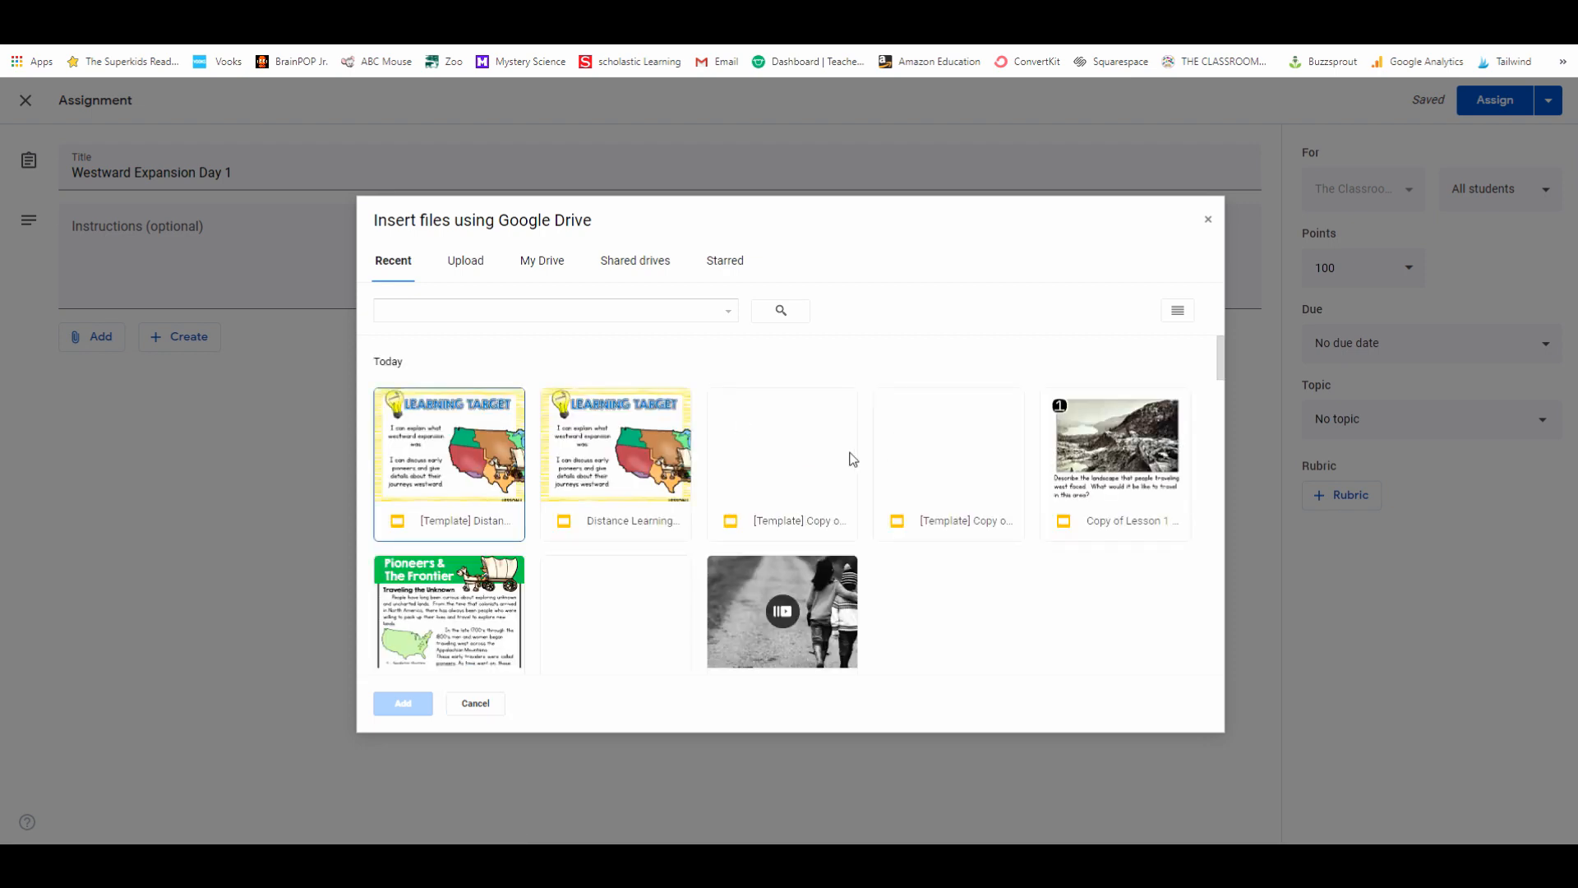
pyautogui.scroll(-3, 484, 604)
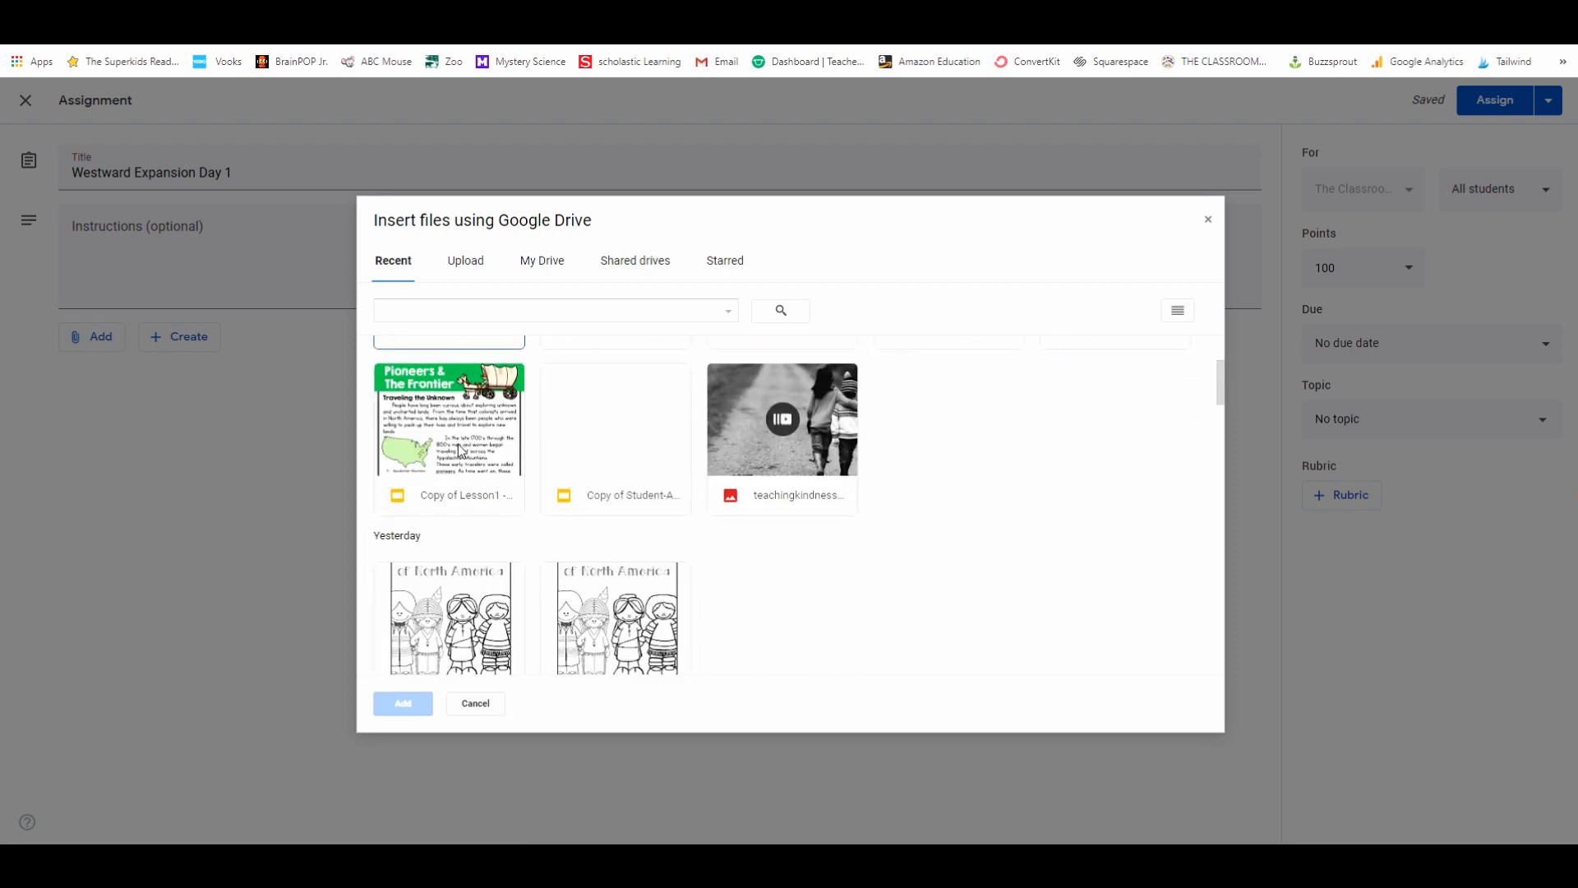
pyautogui.click(460, 450)
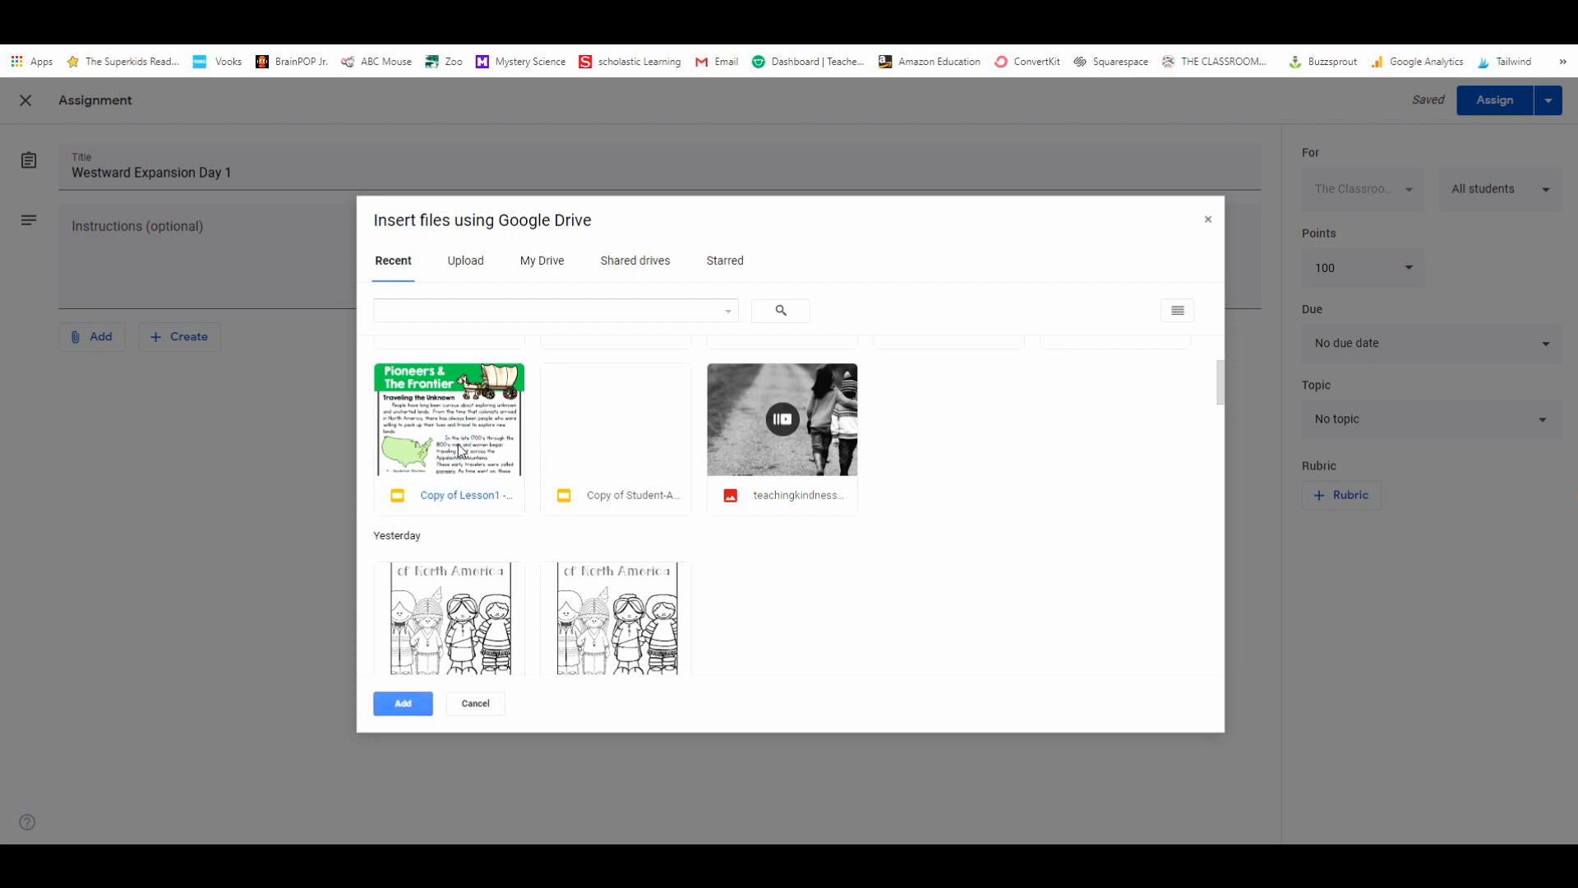
pyautogui.scroll(3, 707, 559)
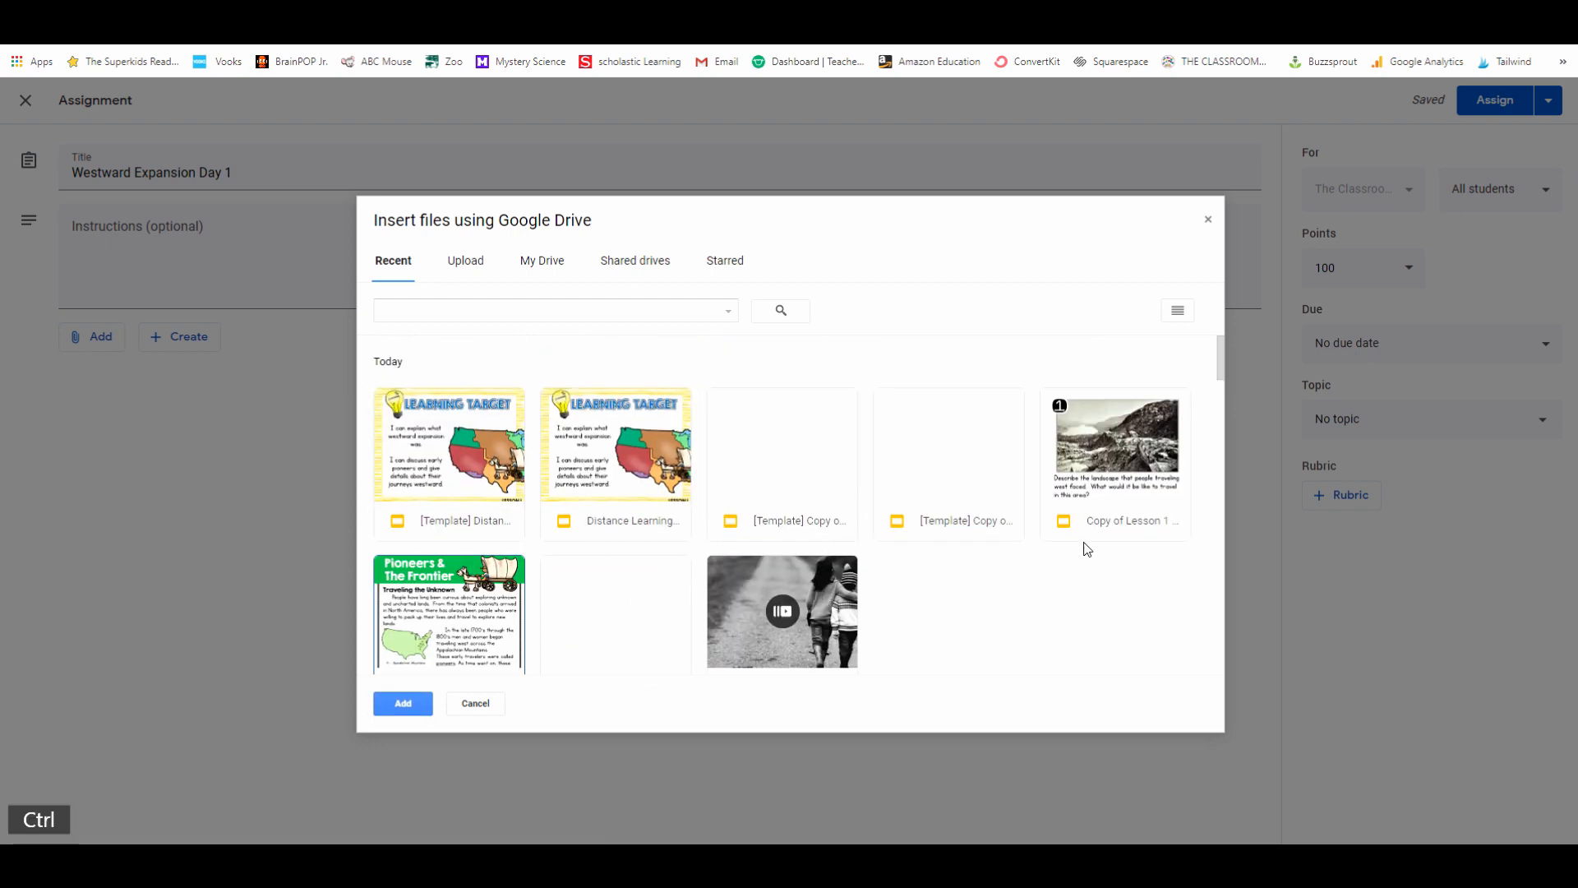
pyautogui.keyDown('ctrl'); pyautogui.click(1097, 530); pyautogui.keyUp('ctrl')
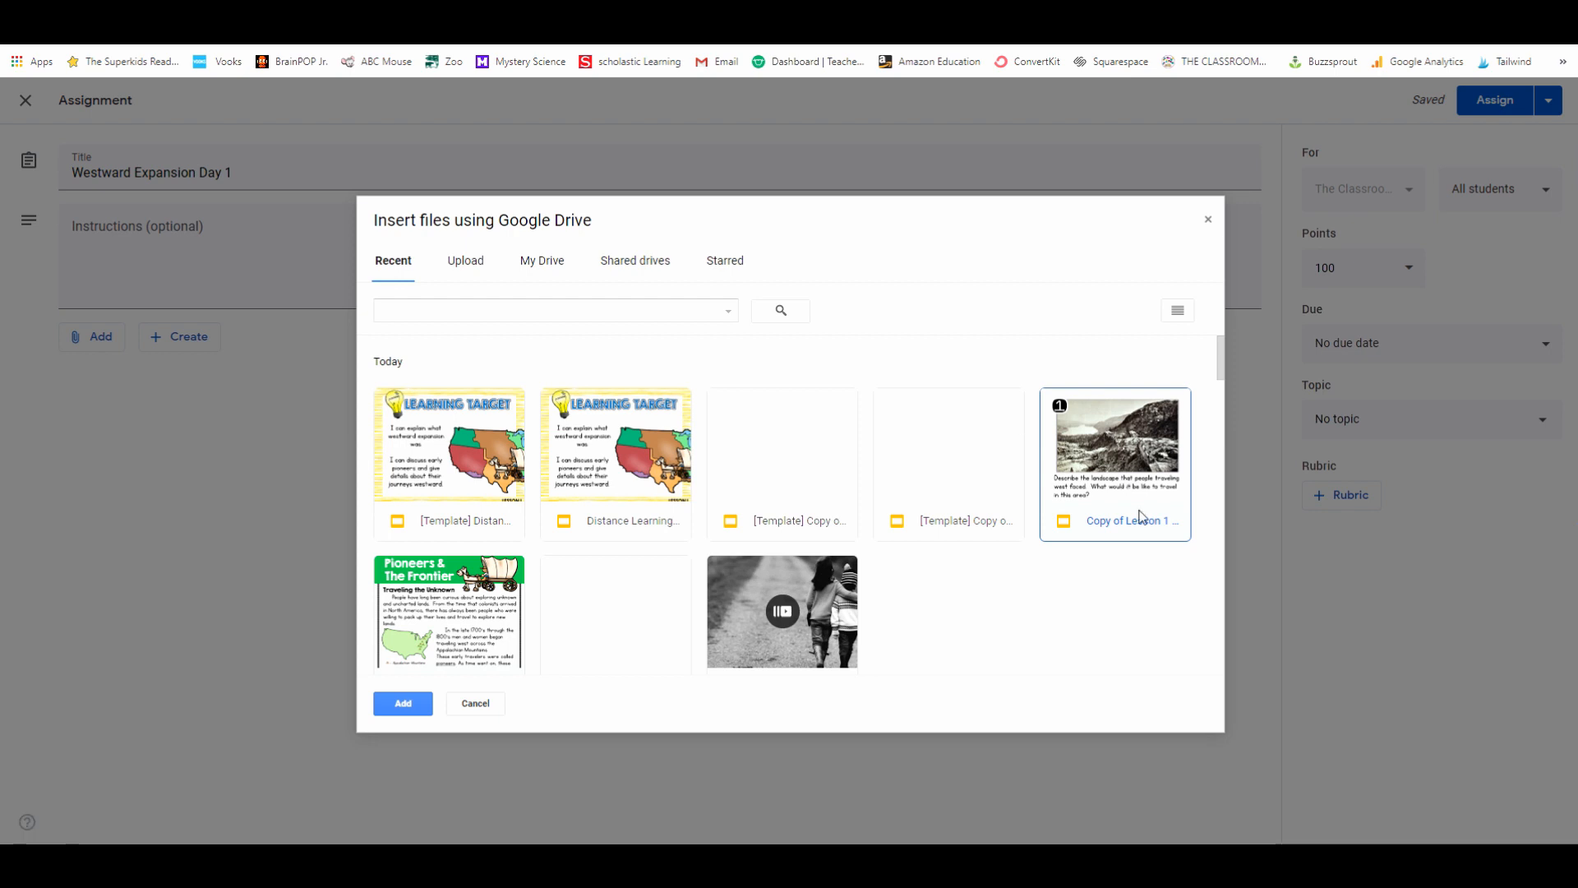
pyautogui.click(404, 702)
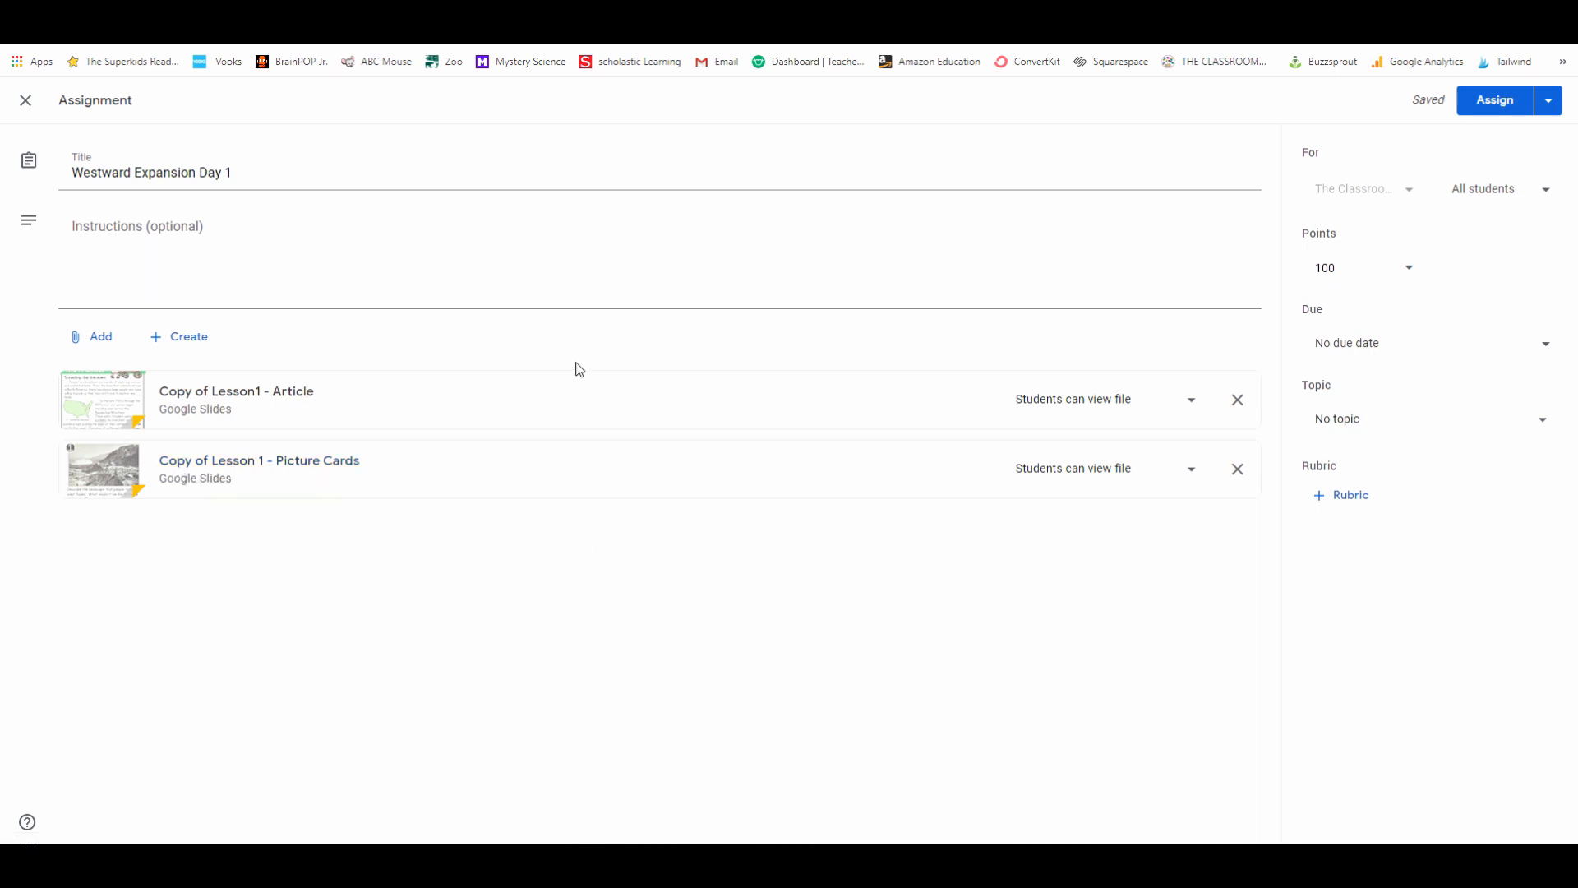
# Switch to the Distance Learning SAP deck in Google Slides and review the Lesson 1 slides from Learning Target to Journal Question
pyautogui.click(81, 219)
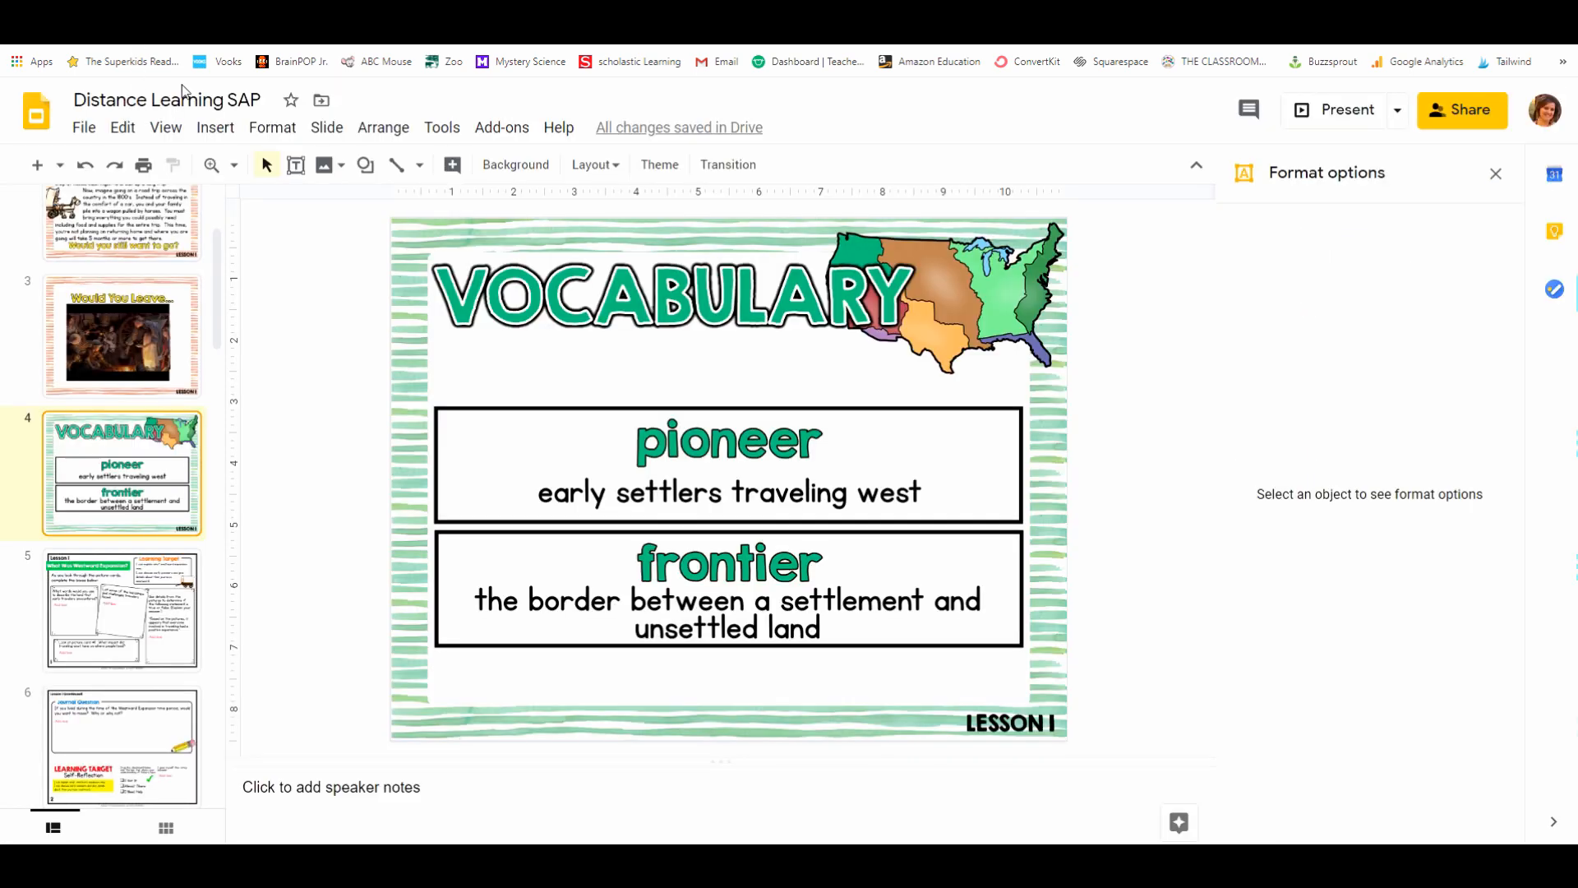
pyautogui.scroll(5, 124, 411)
pyautogui.click(103, 240)
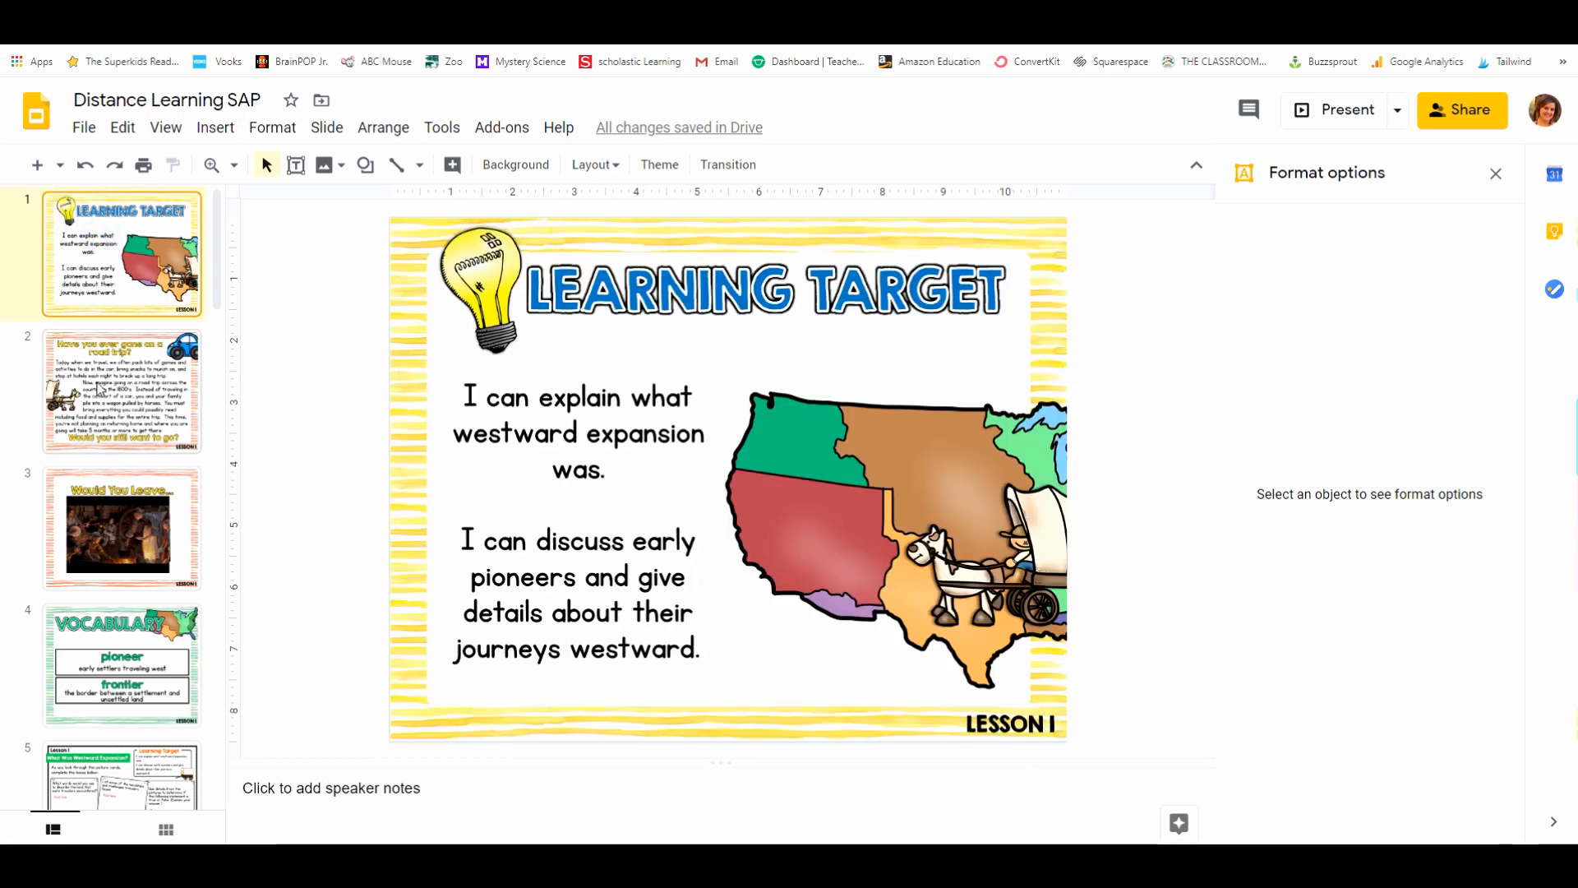
pyautogui.click(96, 382)
pyautogui.click(103, 523)
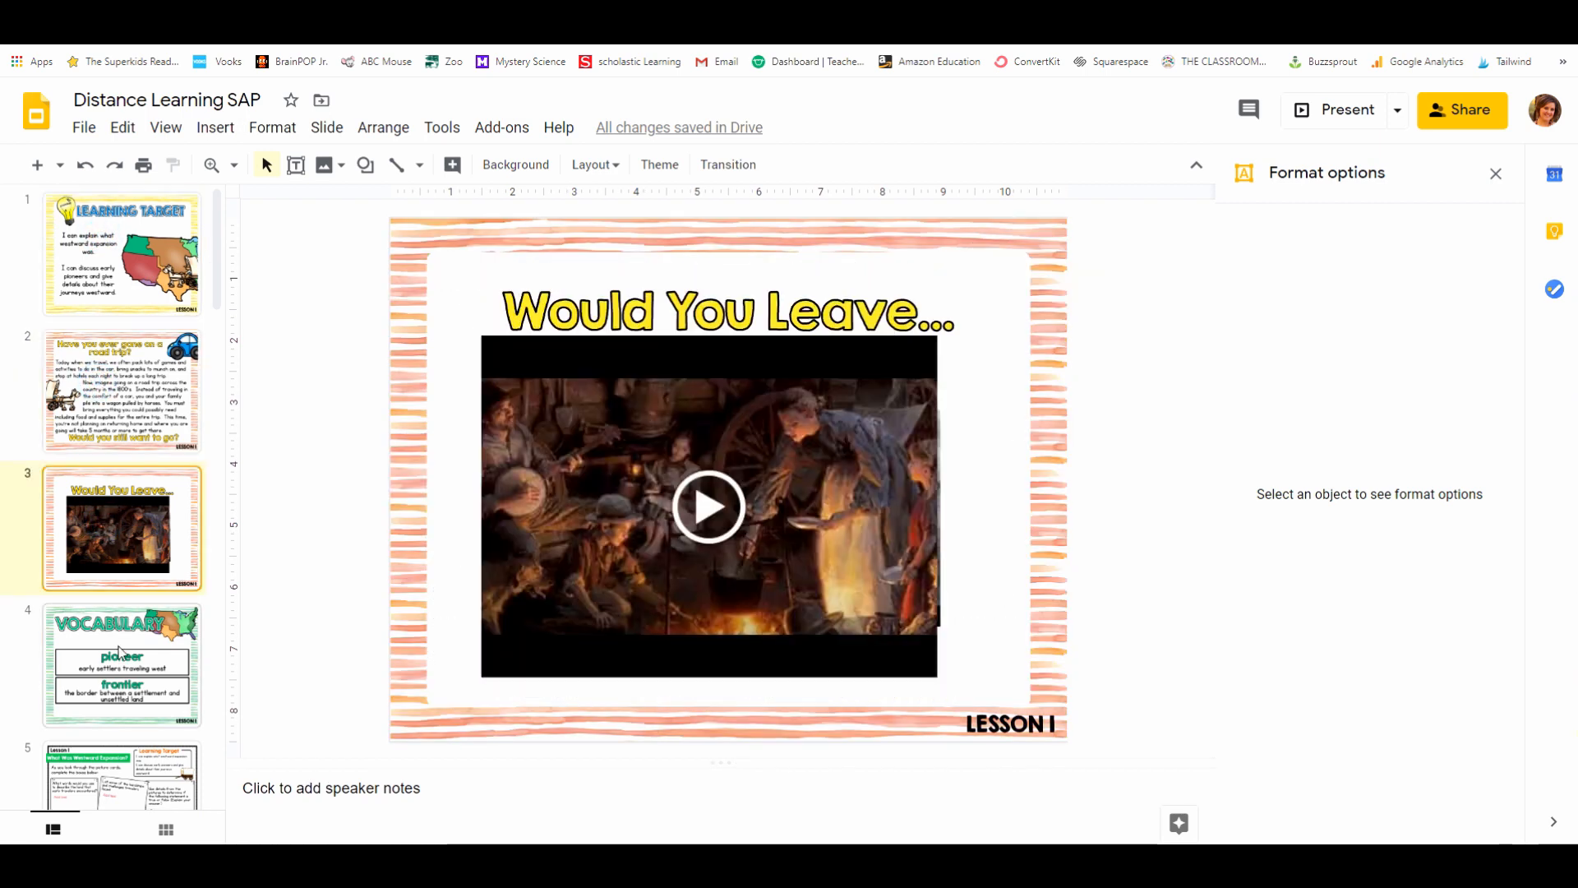
pyautogui.click(118, 655)
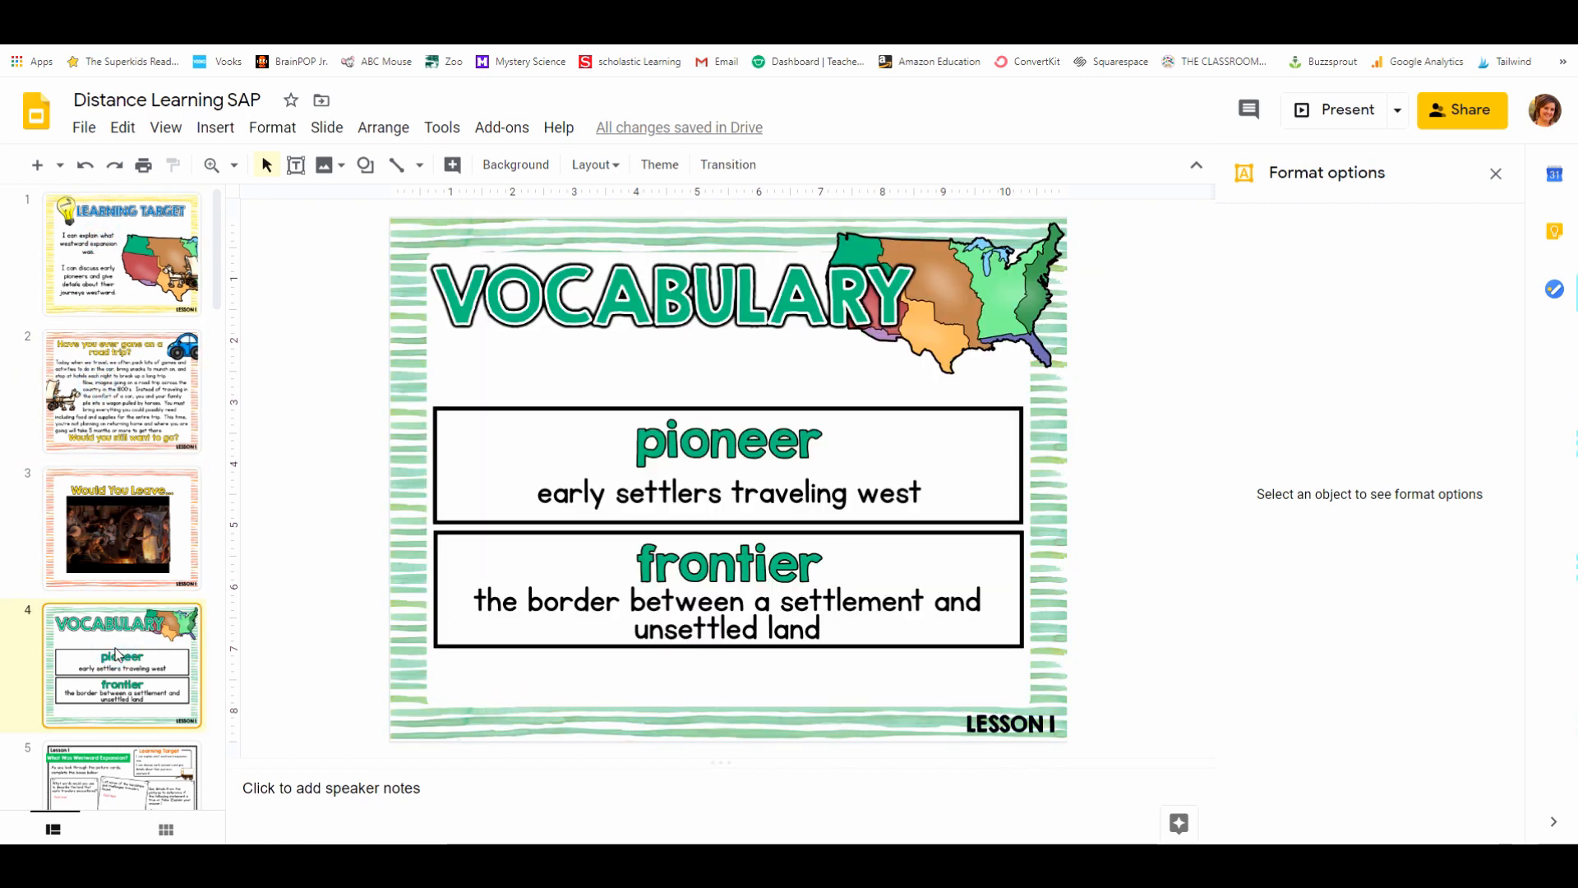
pyautogui.scroll(-3, 86, 491)
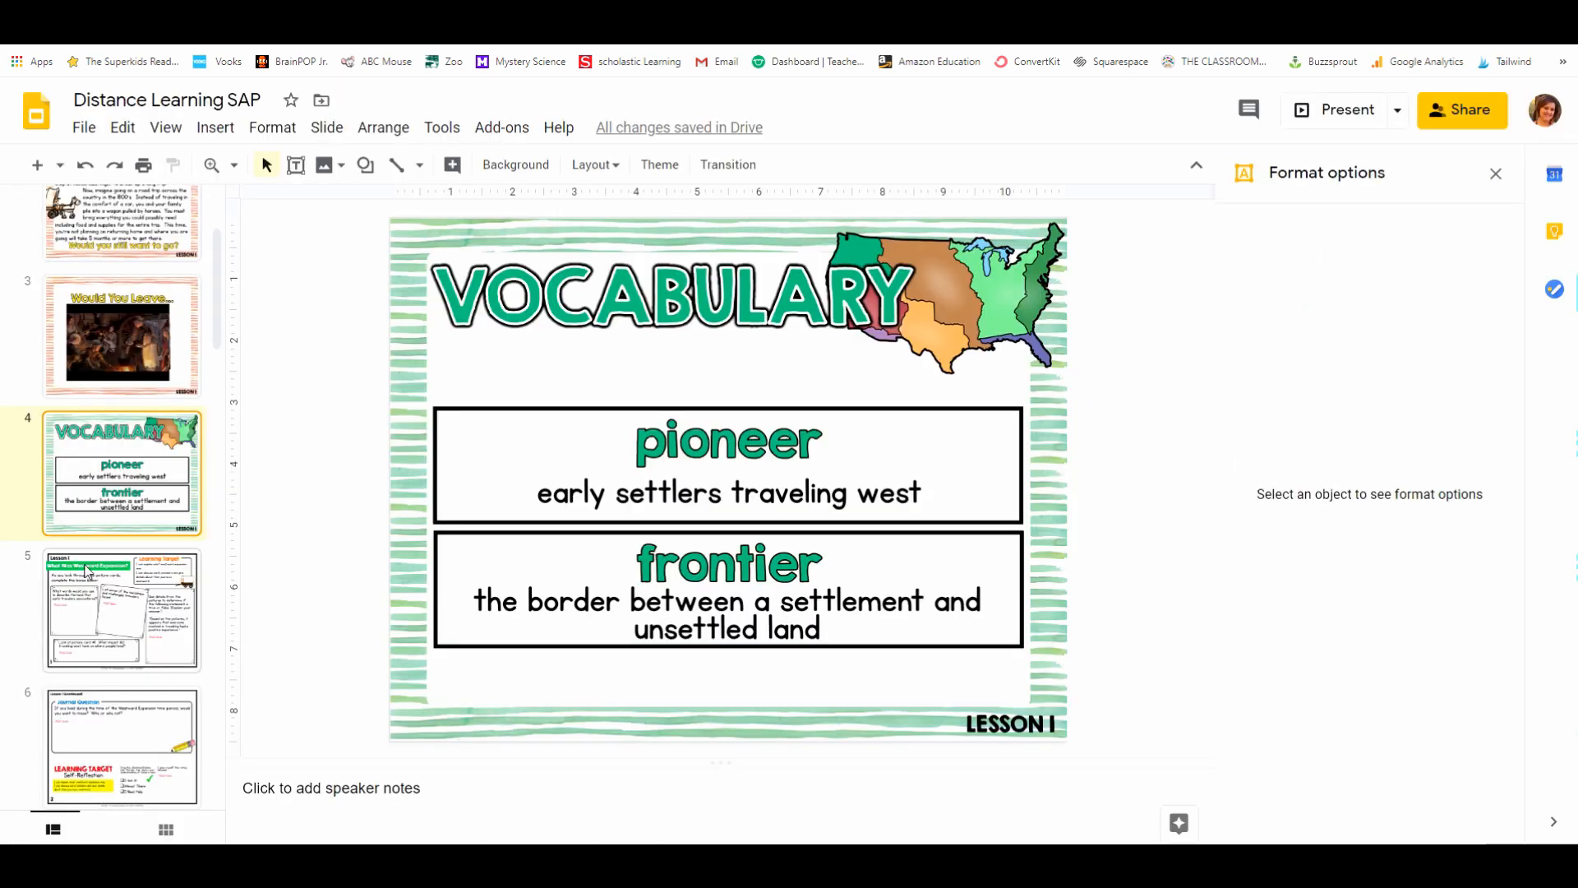
pyautogui.scroll(-2, 191, 337)
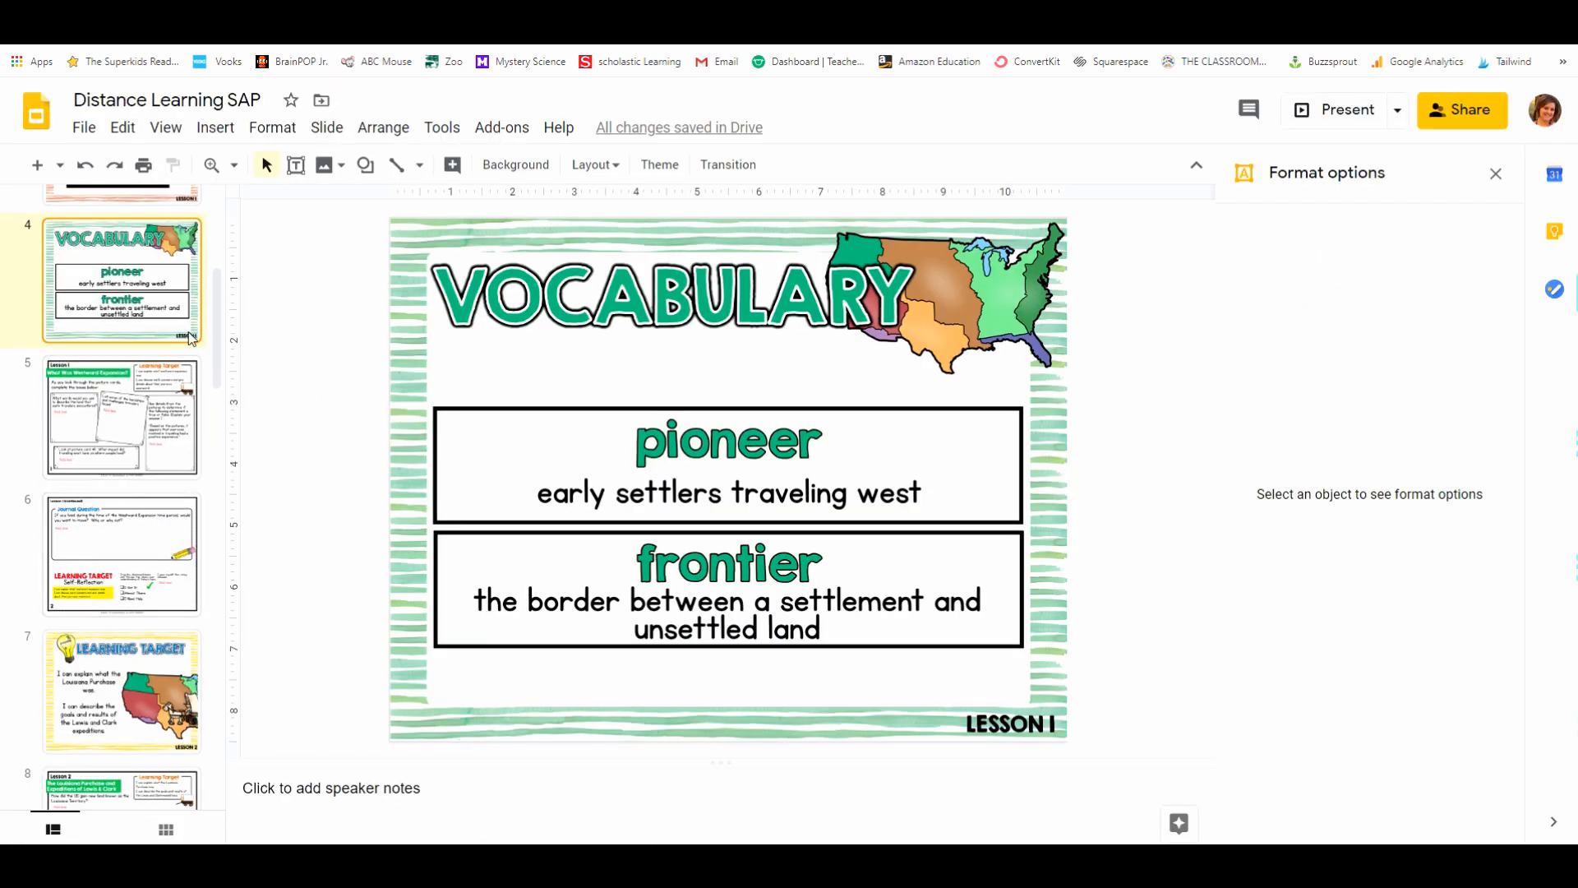
pyautogui.click(97, 416)
pyautogui.click(96, 554)
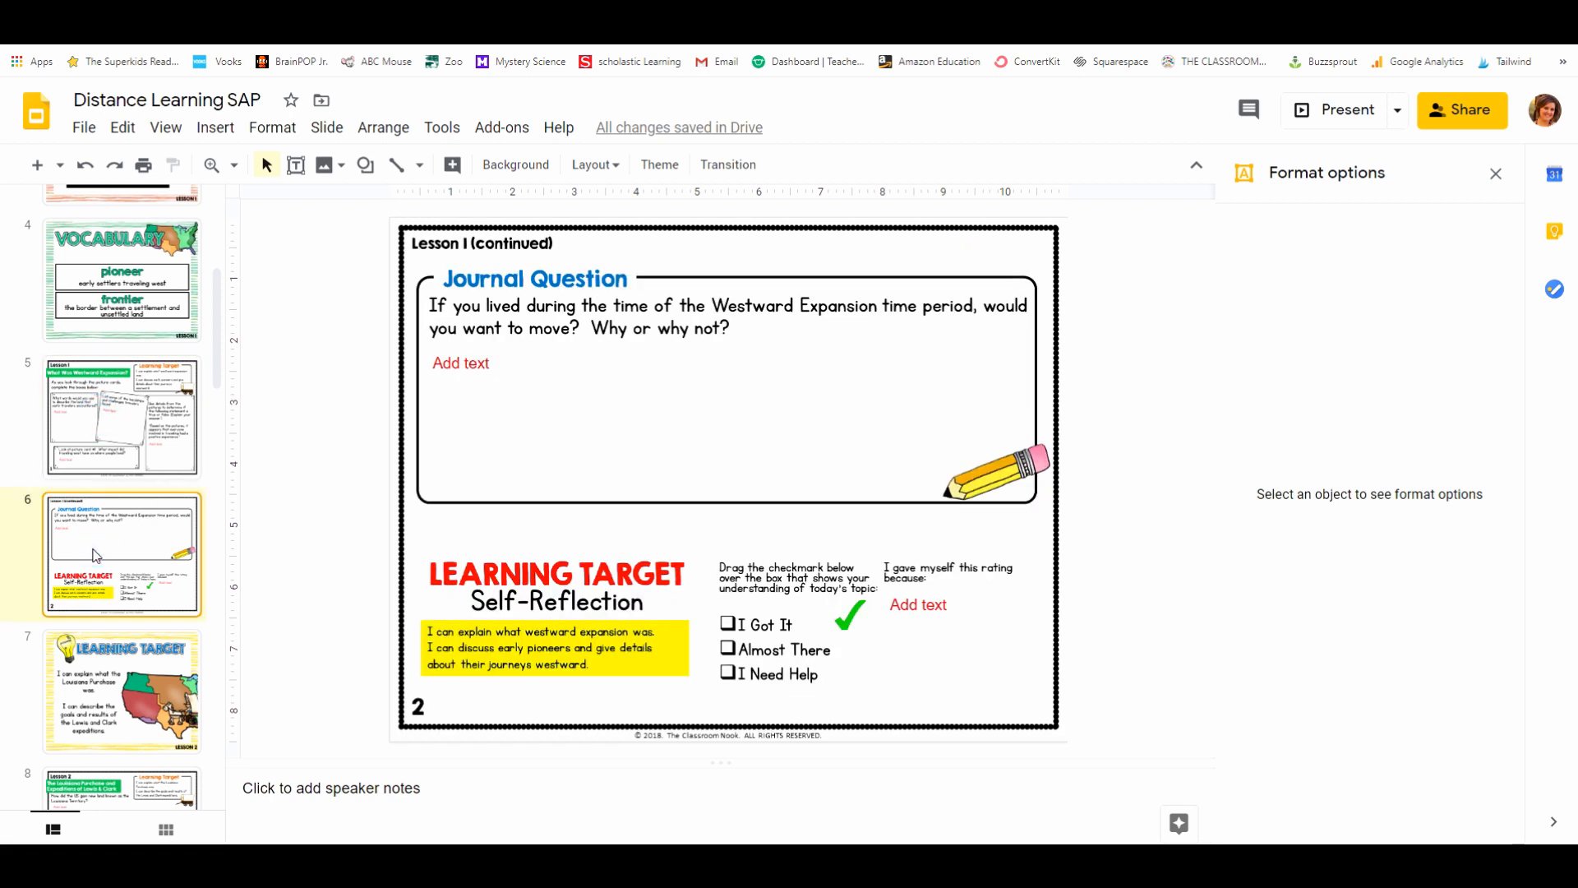
pyautogui.scroll(5, 168, 520)
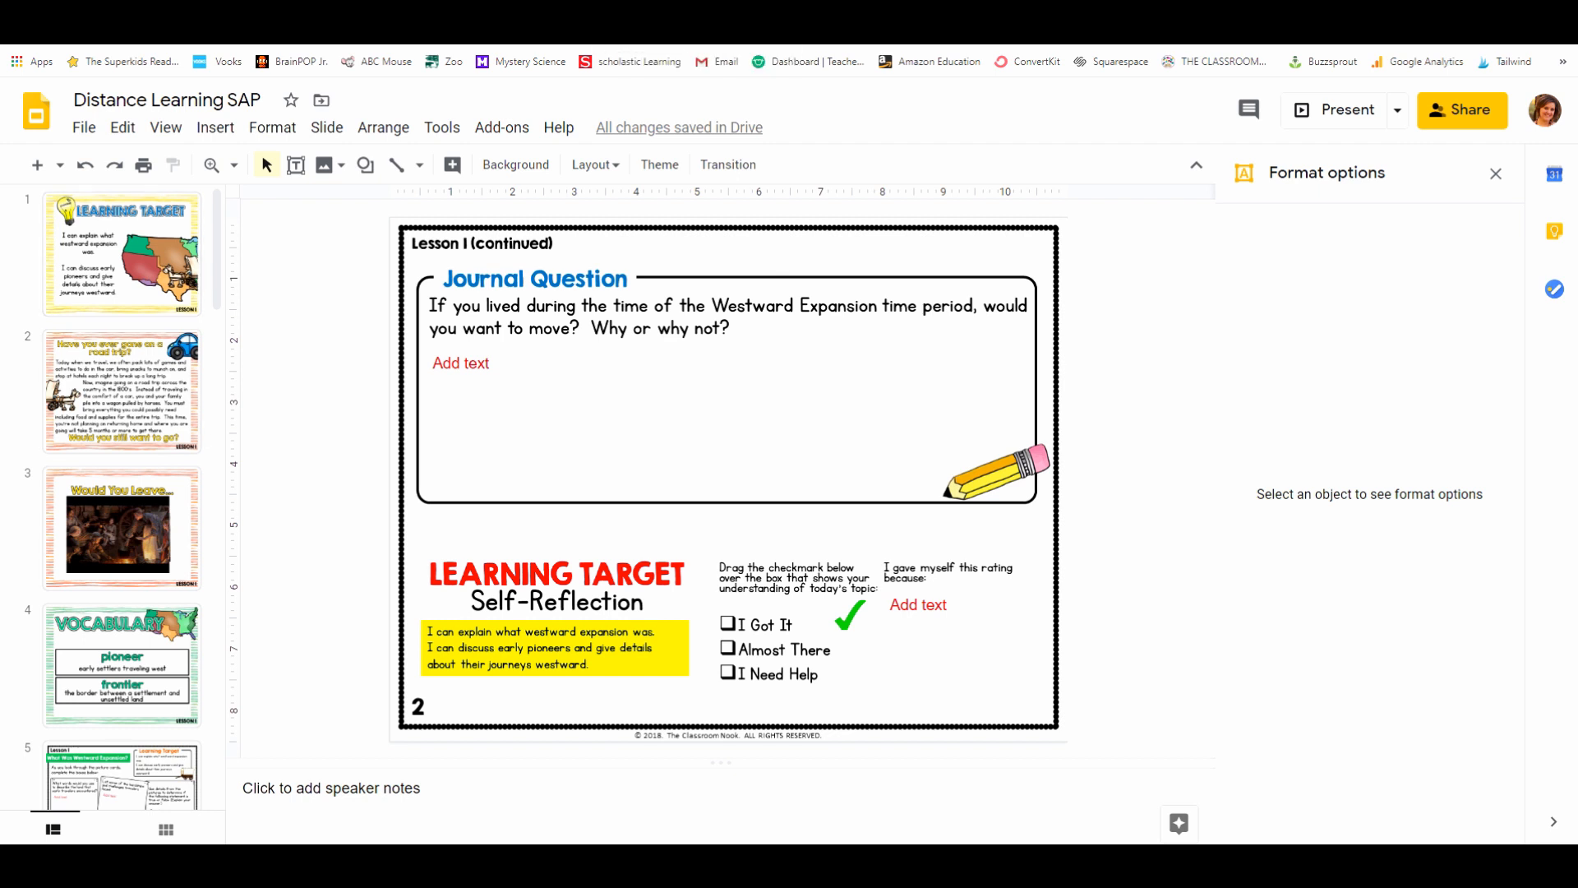
# Return to Google Classroom, assign "Westward Expansion Day 1", and edit the posted assignment to put it under the Westward Expansion topic
pyautogui.click(469, 8)
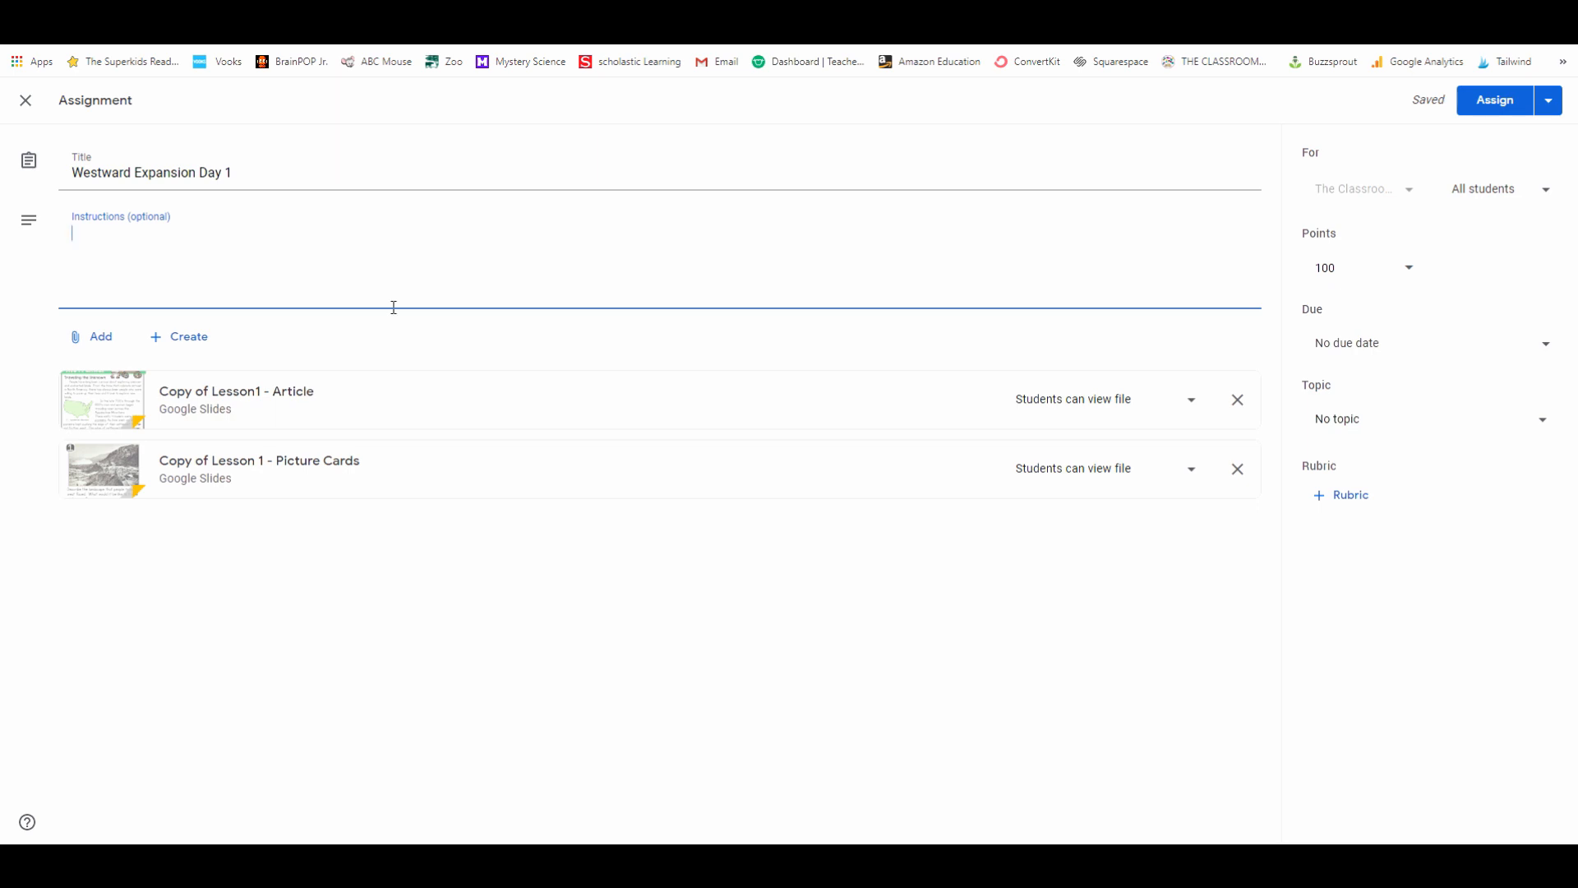
pyautogui.click(1496, 107)
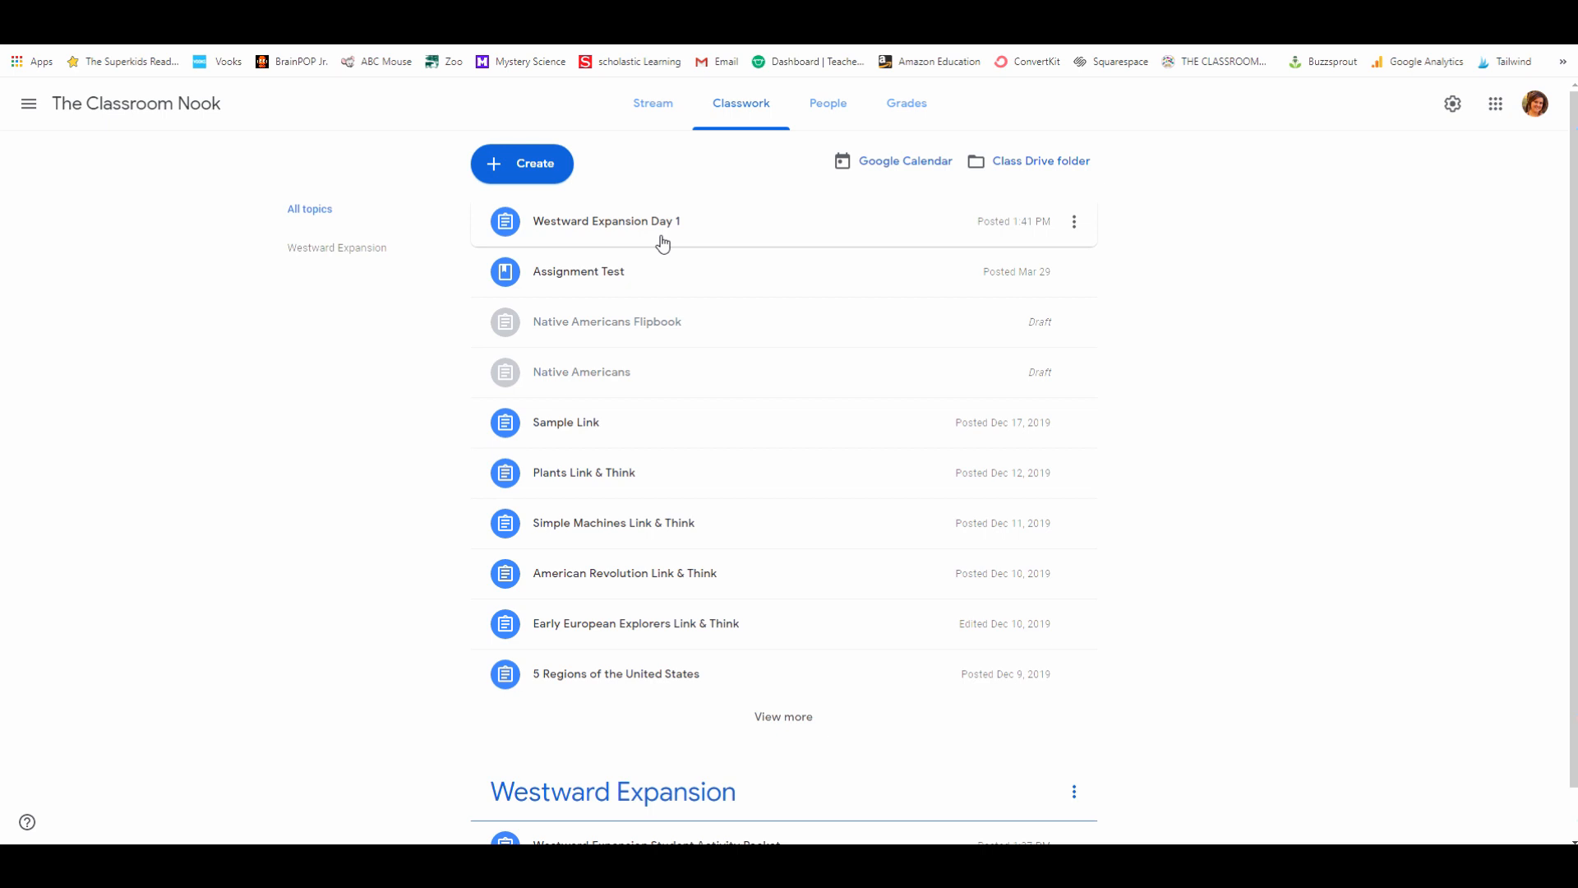
pyautogui.click(1074, 222)
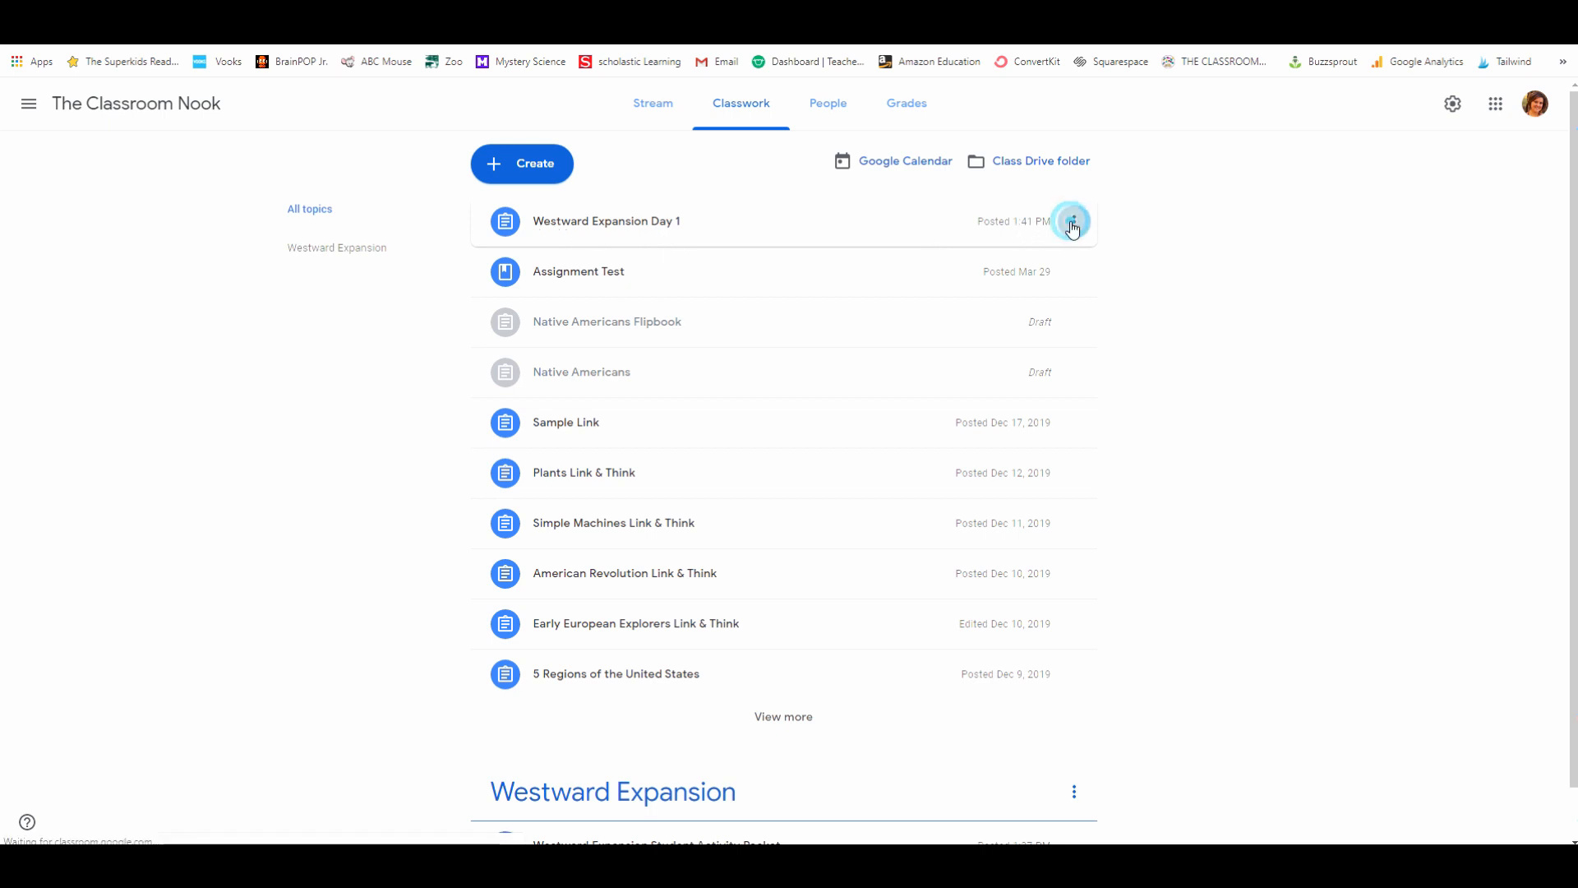
pyautogui.click(1016, 259)
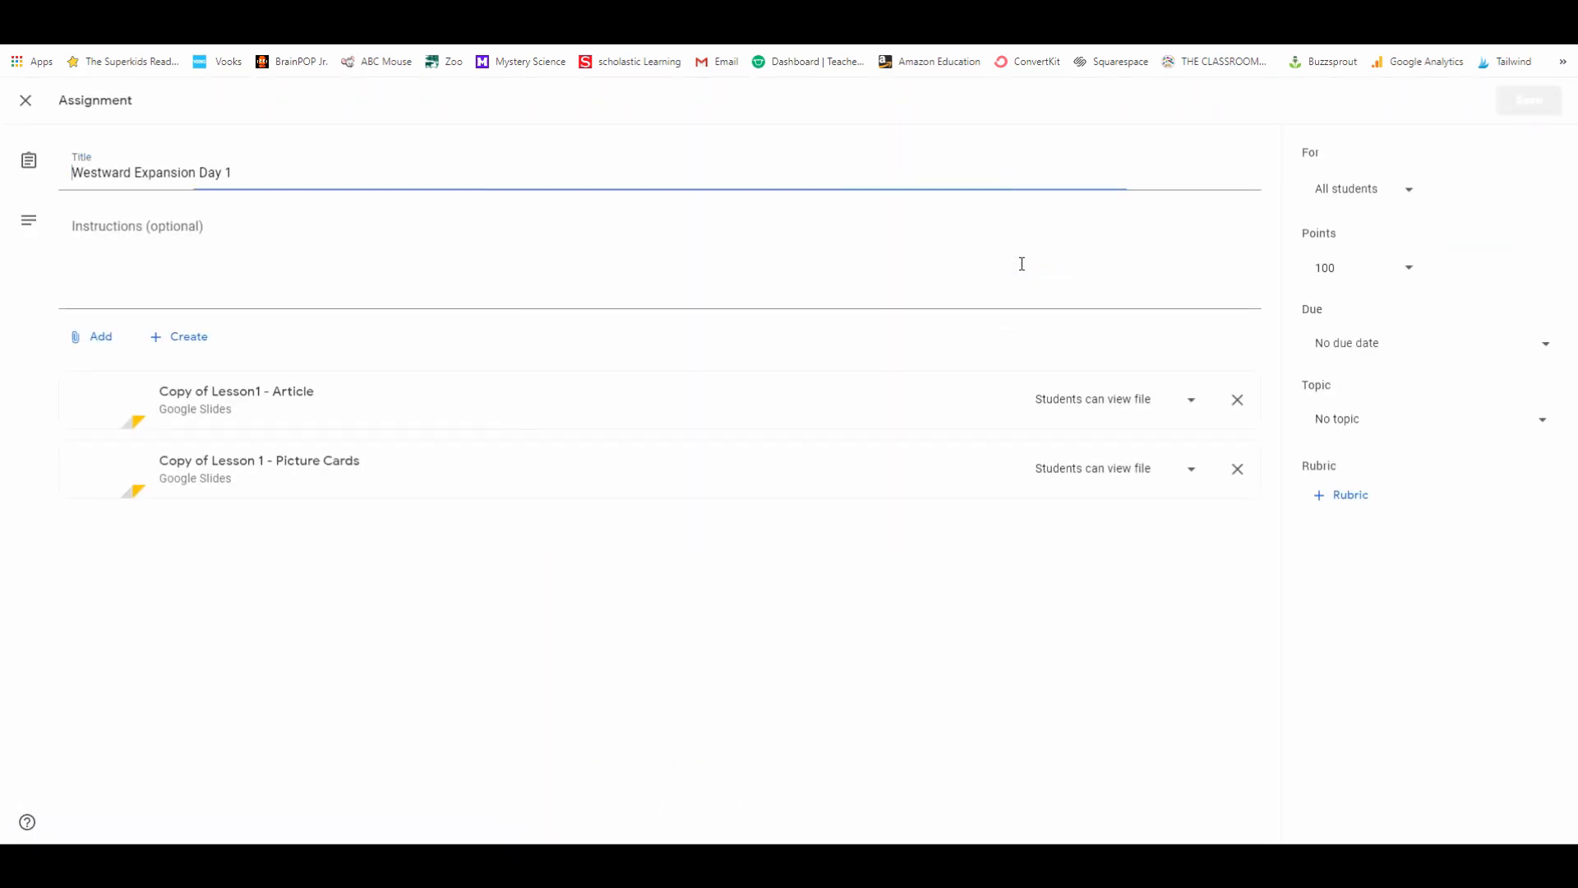
pyautogui.click(1333, 418)
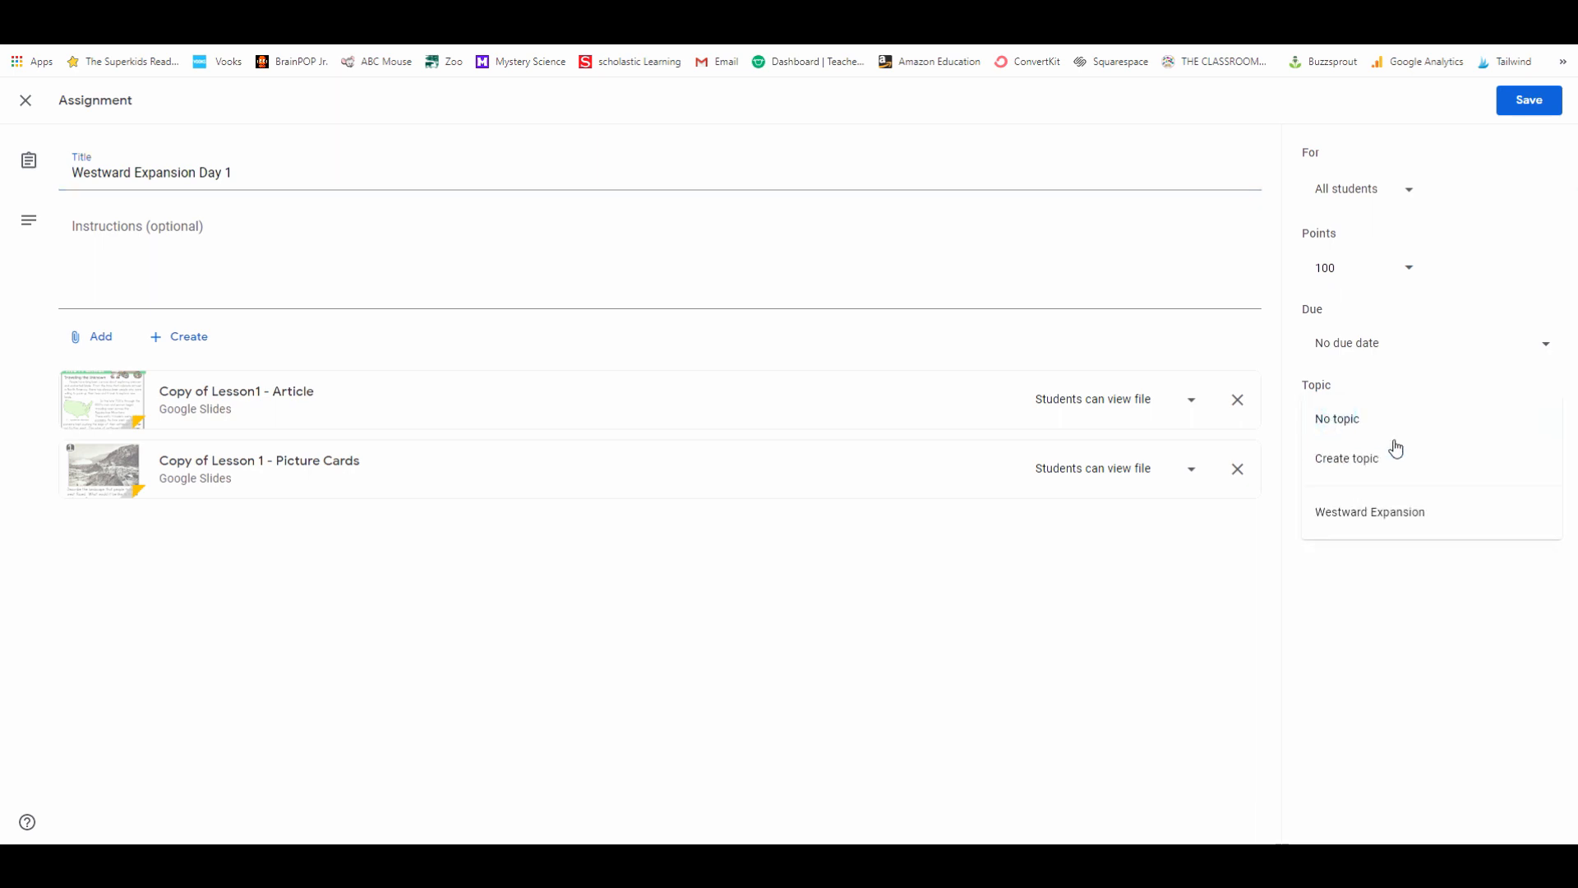
pyautogui.click(1369, 525)
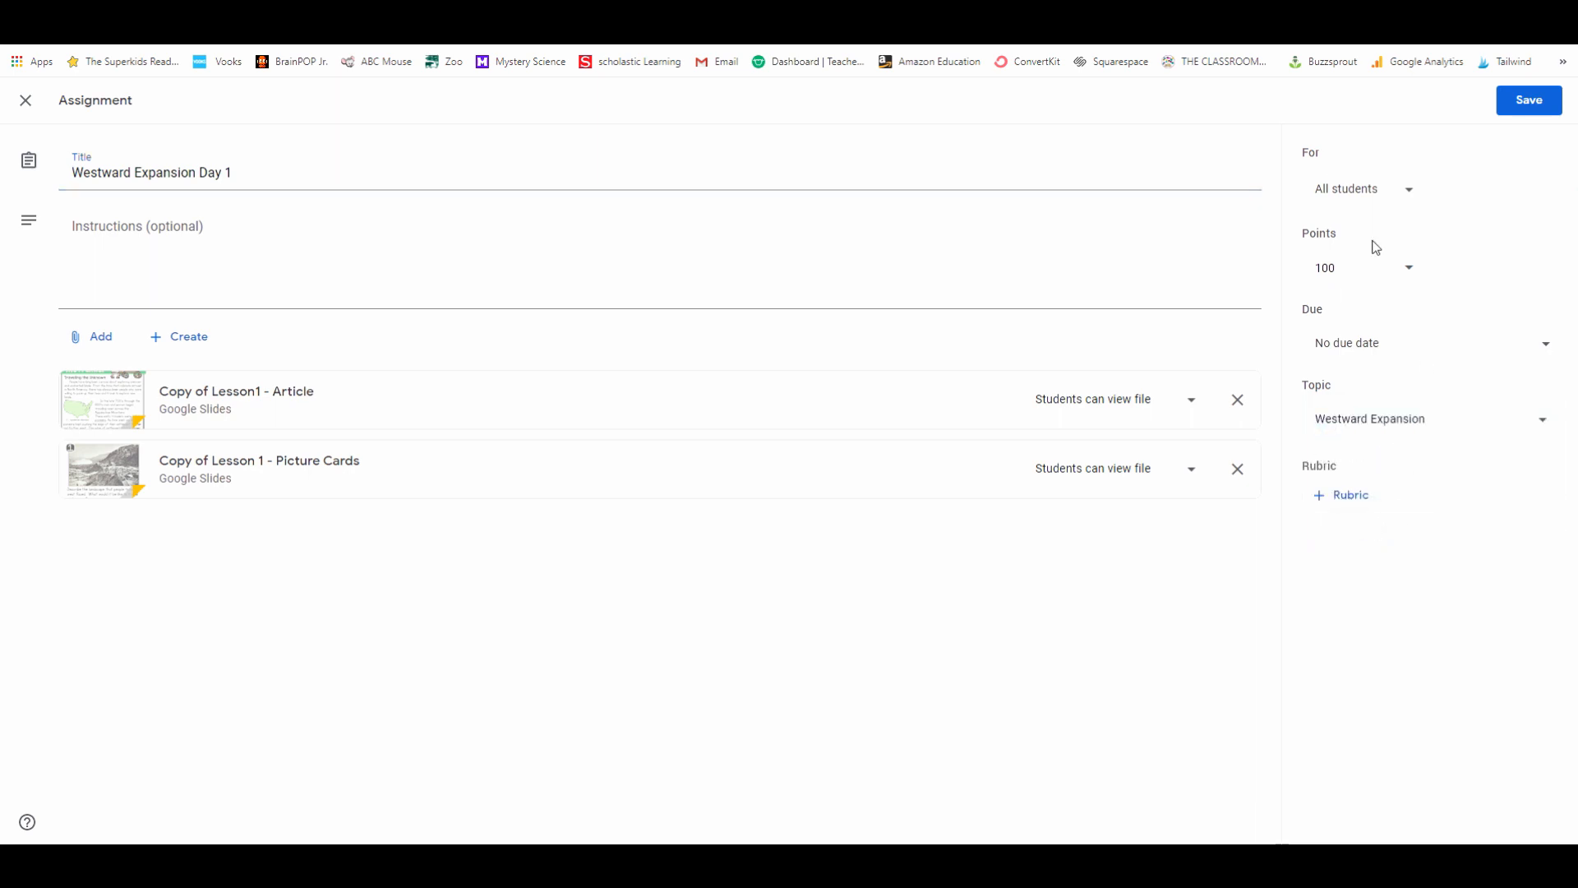
pyautogui.click(1508, 111)
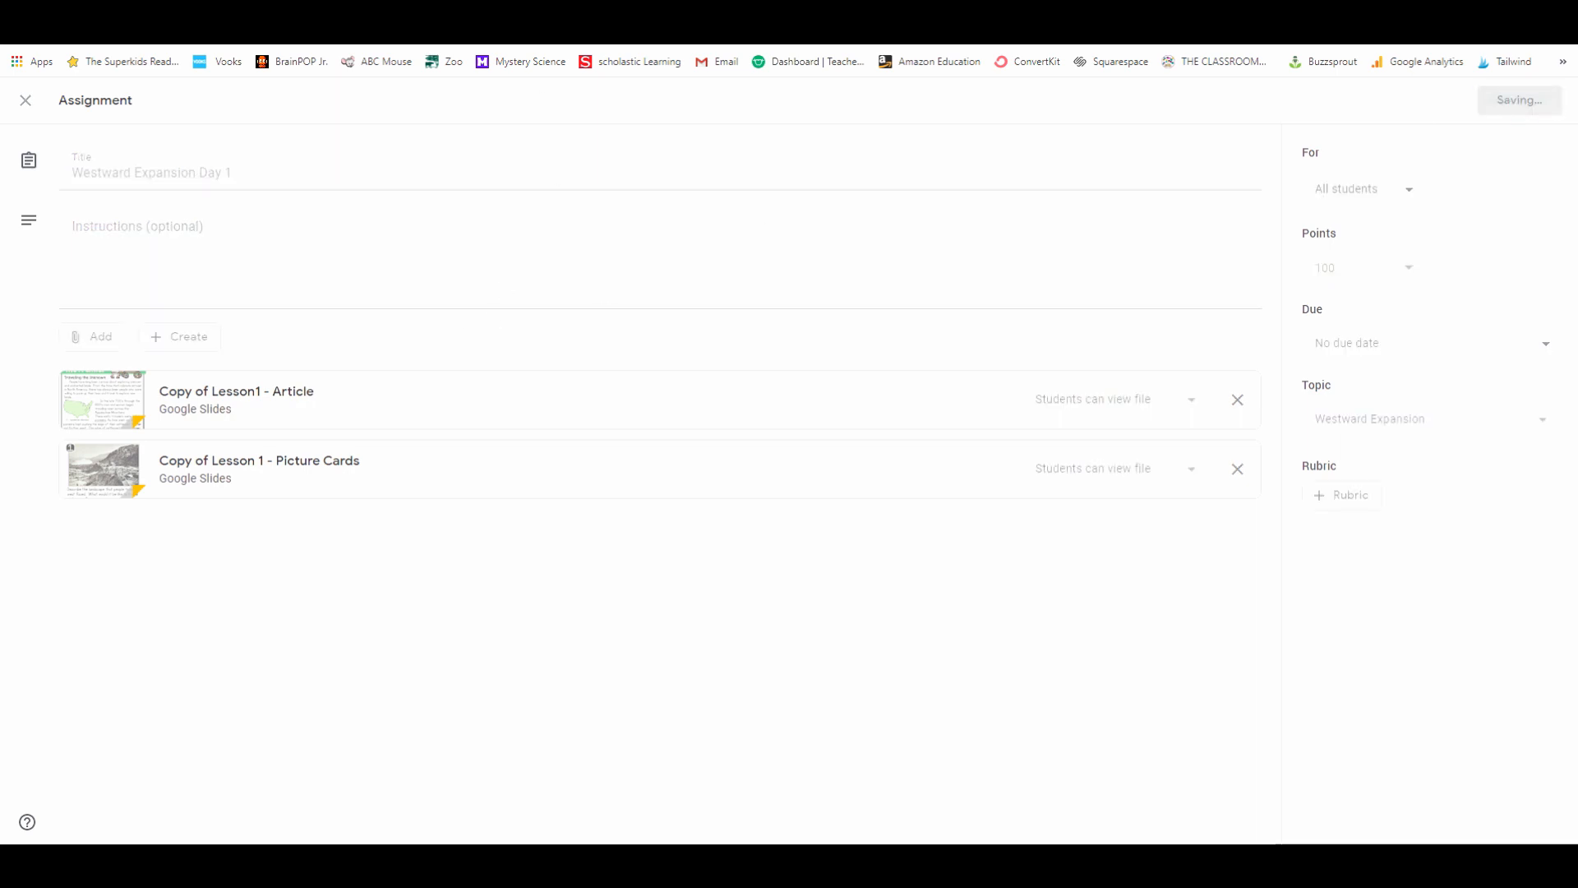
# View the assignments under the Westward Expansion topic, return to all topics, and open the options for creating new classwork
pyautogui.click(333, 256)
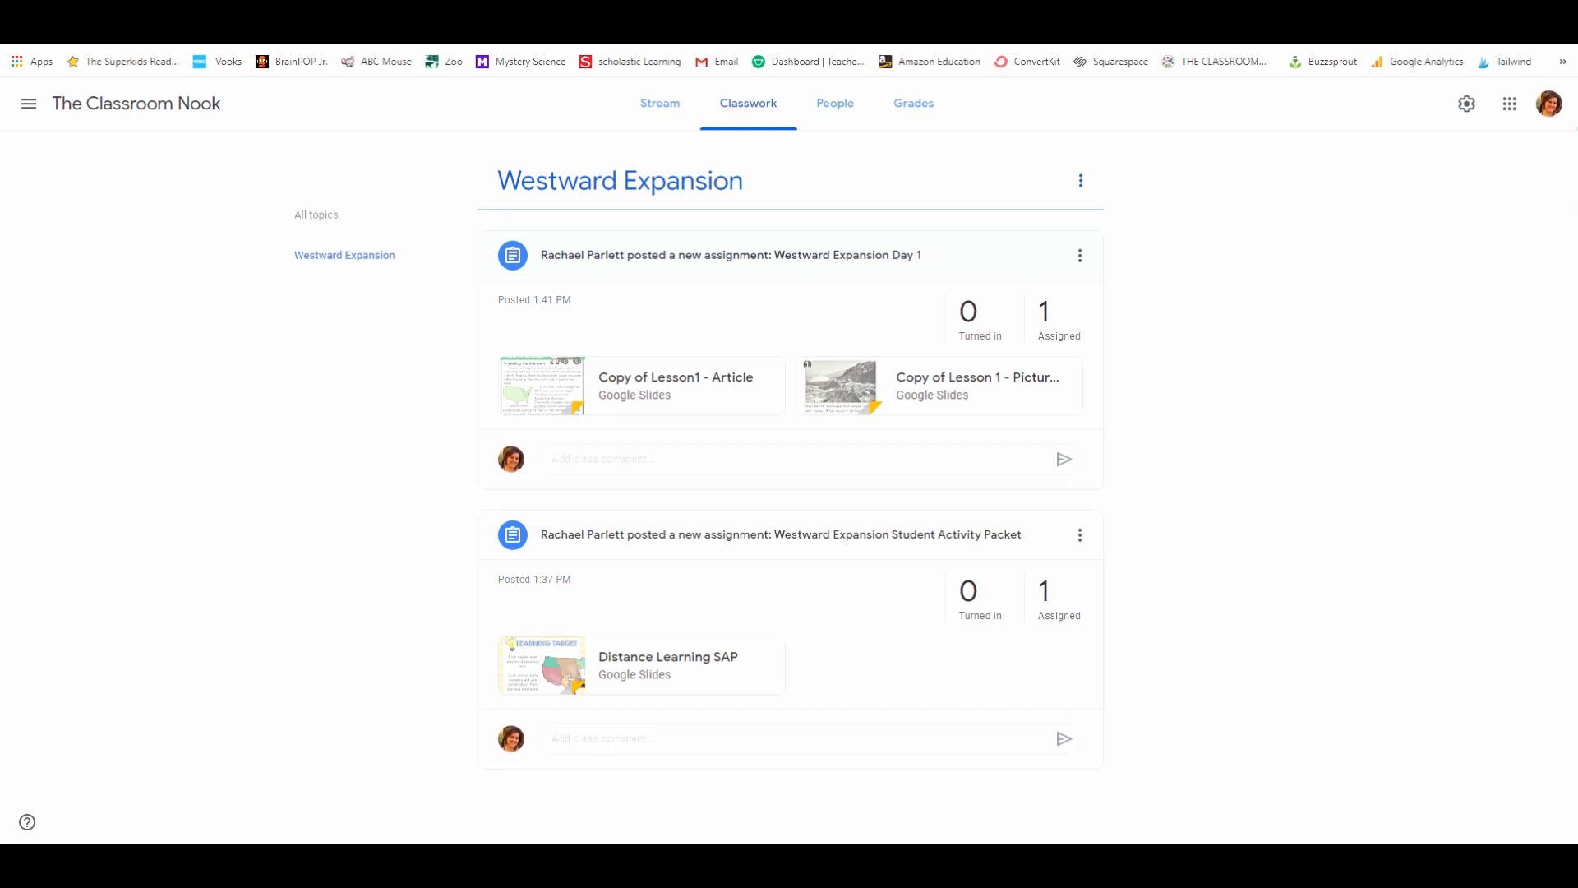
pyautogui.click(327, 222)
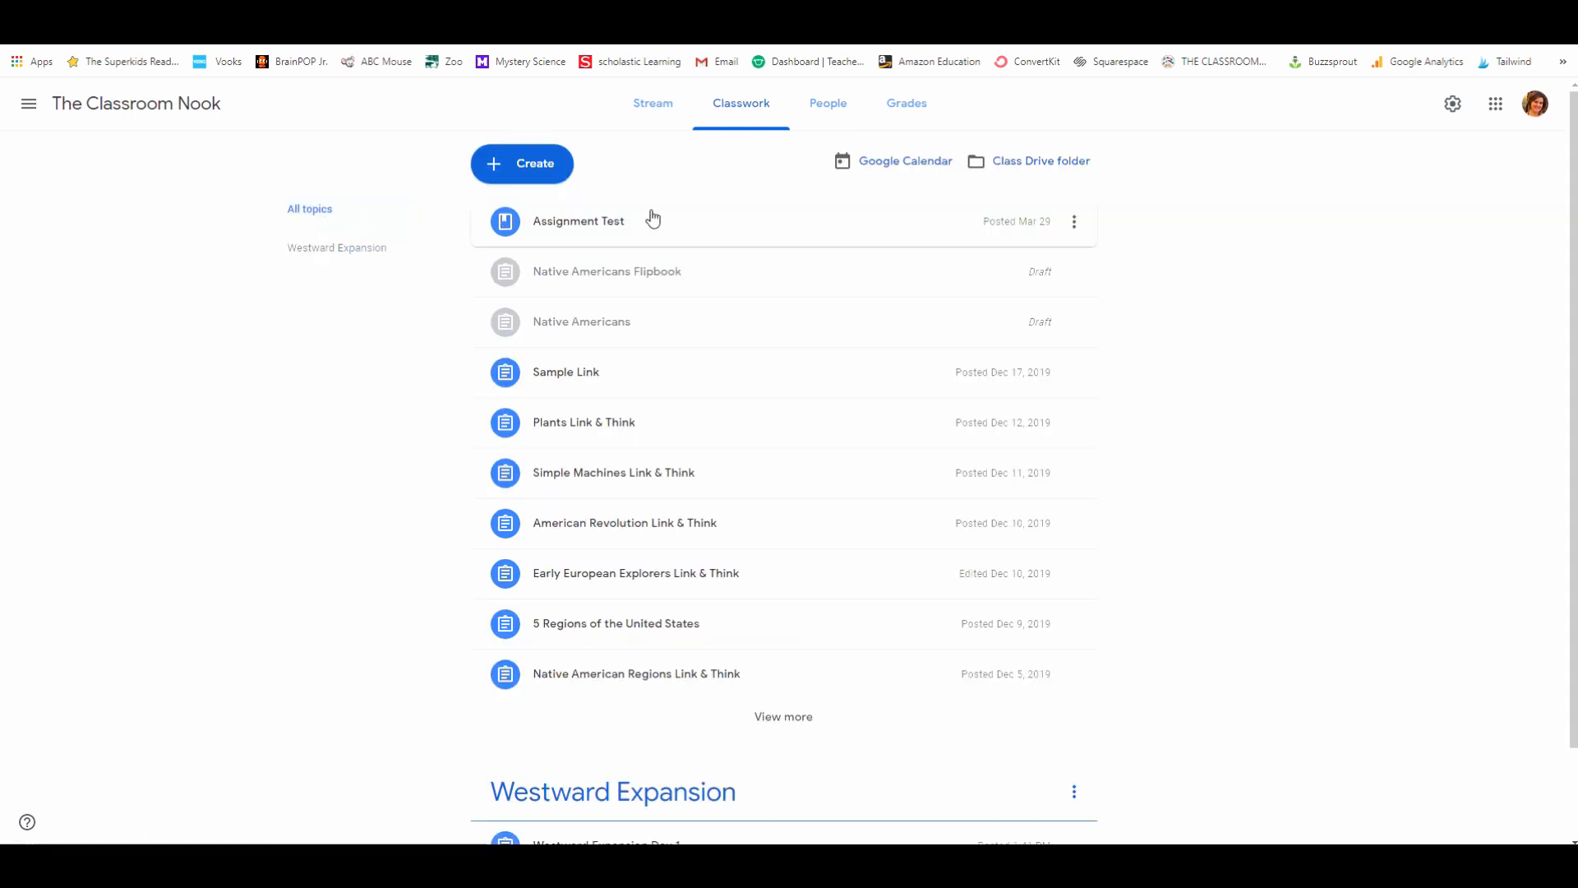
pyautogui.click(539, 164)
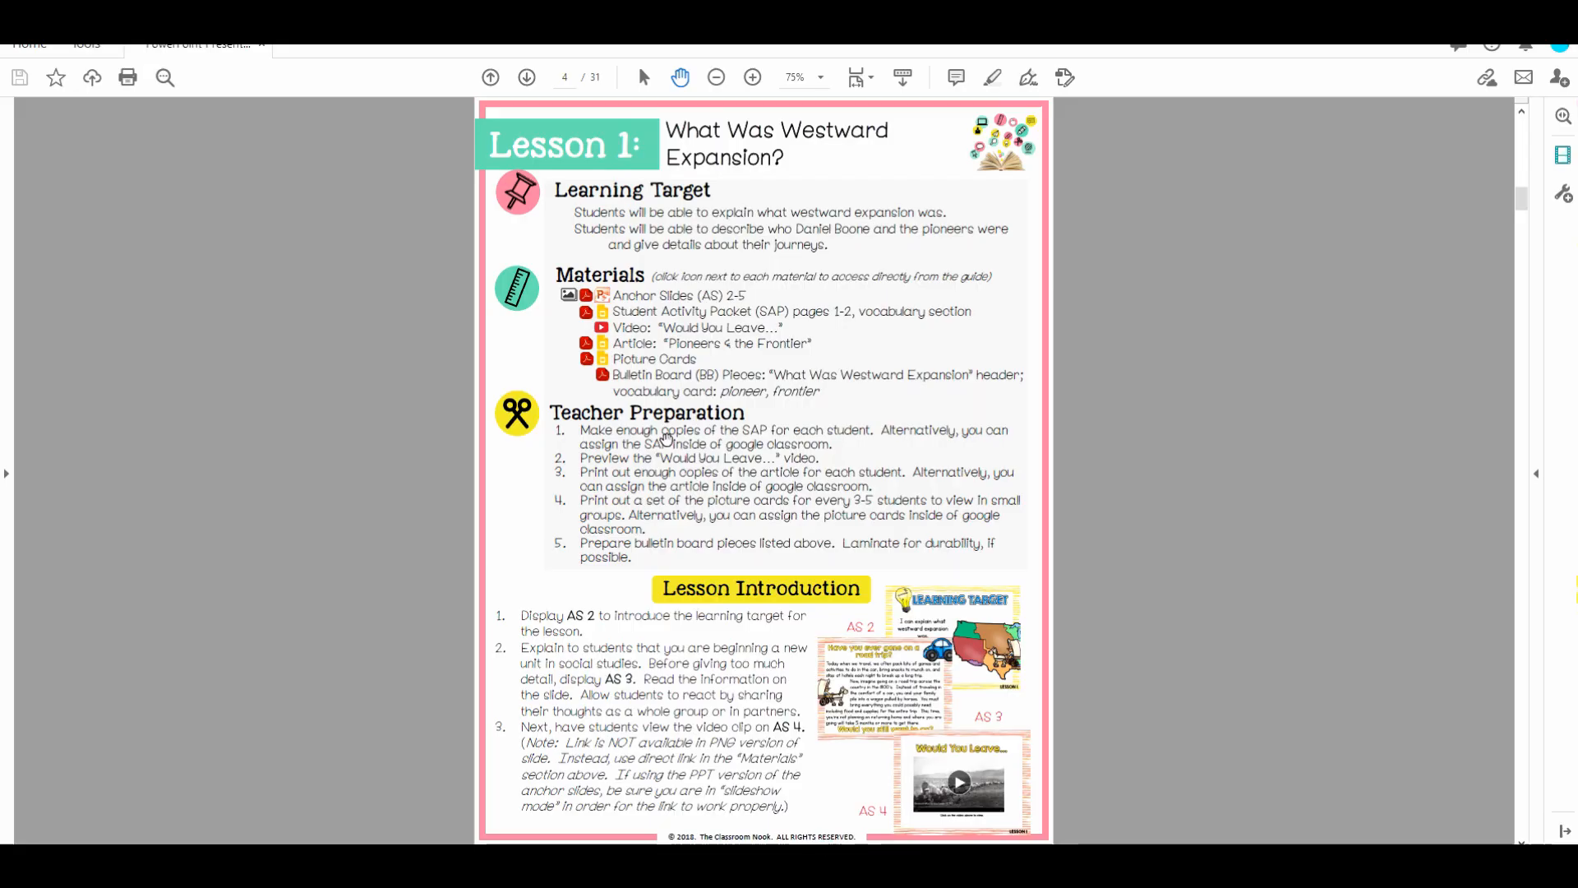
# Switch to the lesson guide PDF to review the Lesson 2 materials and preparation, and return to the Westward Expansion topic in Google Classroom
pyautogui.scroll(-4, 659, 430)
pyautogui.scroll(-15, 660, 431)
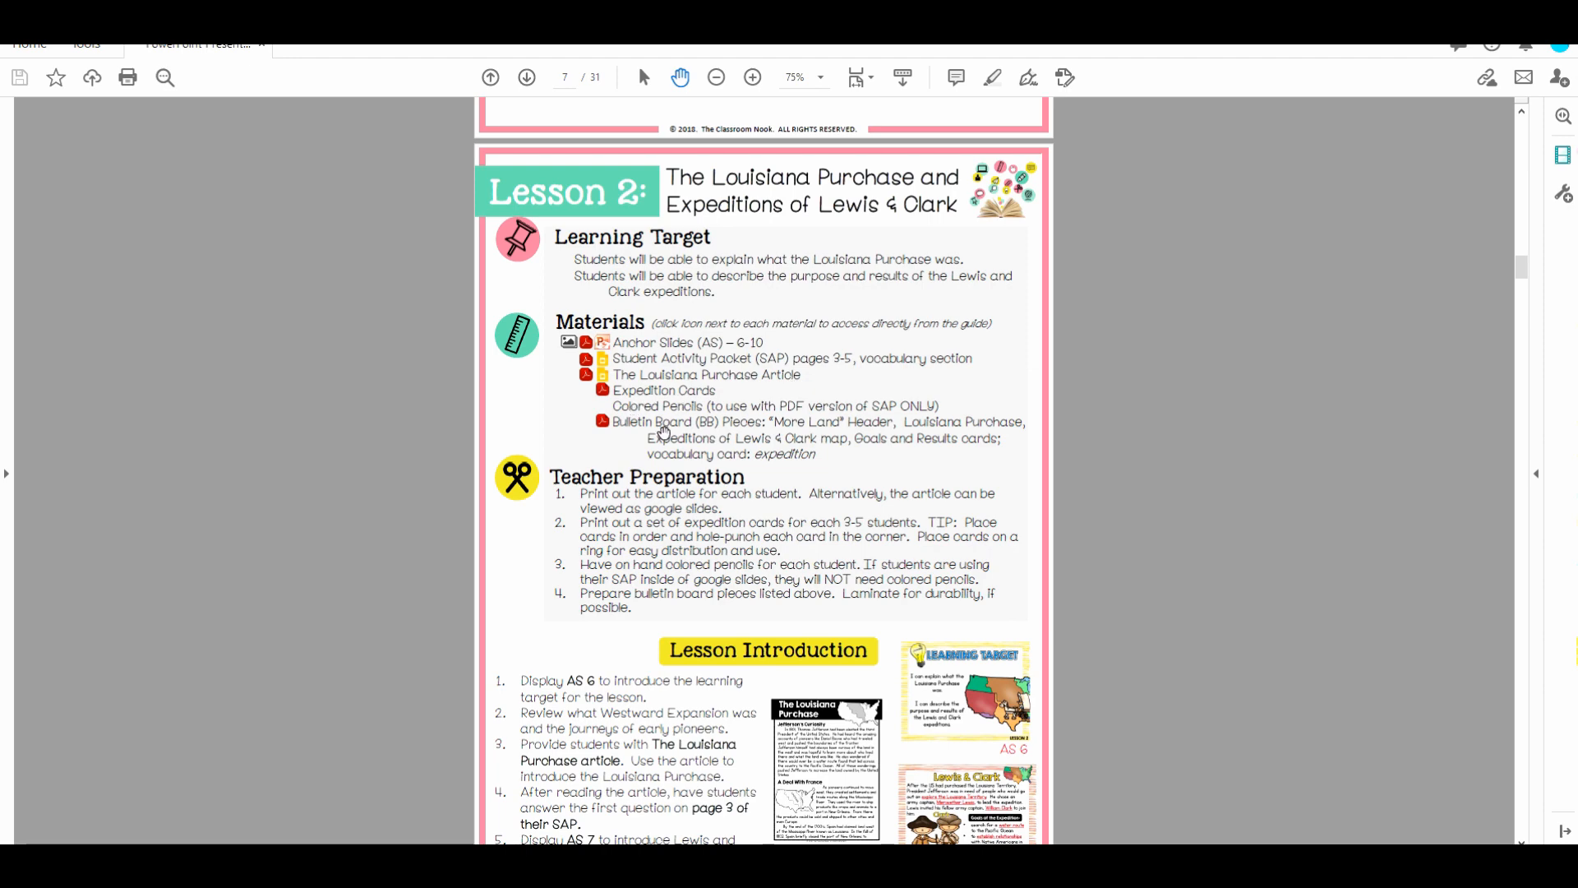
pyautogui.scroll(8, 258, 383)
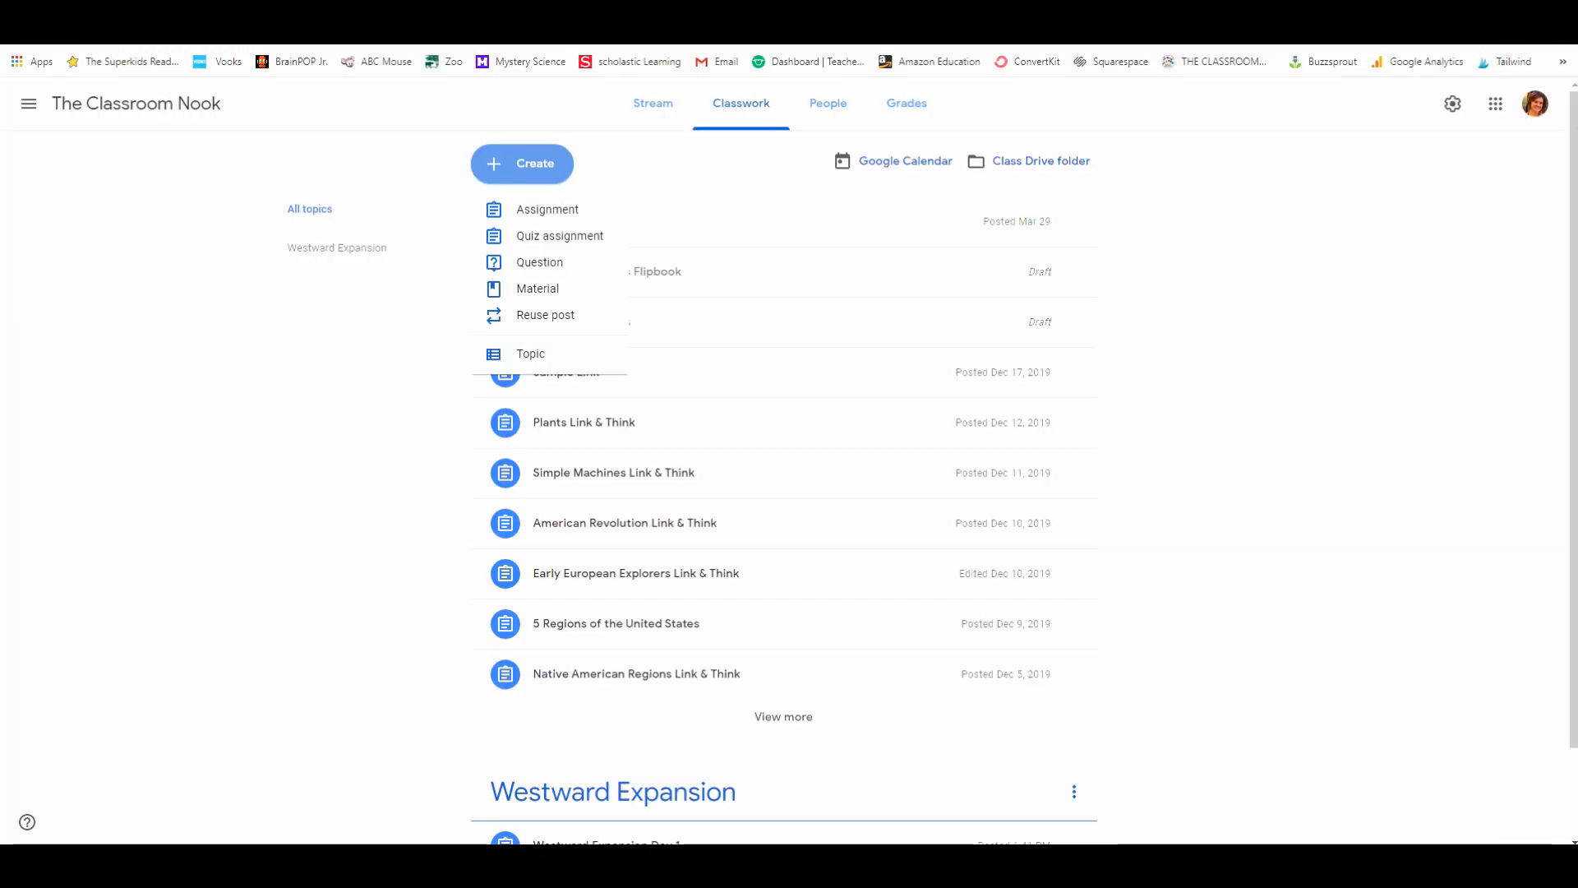
pyautogui.click(323, 260)
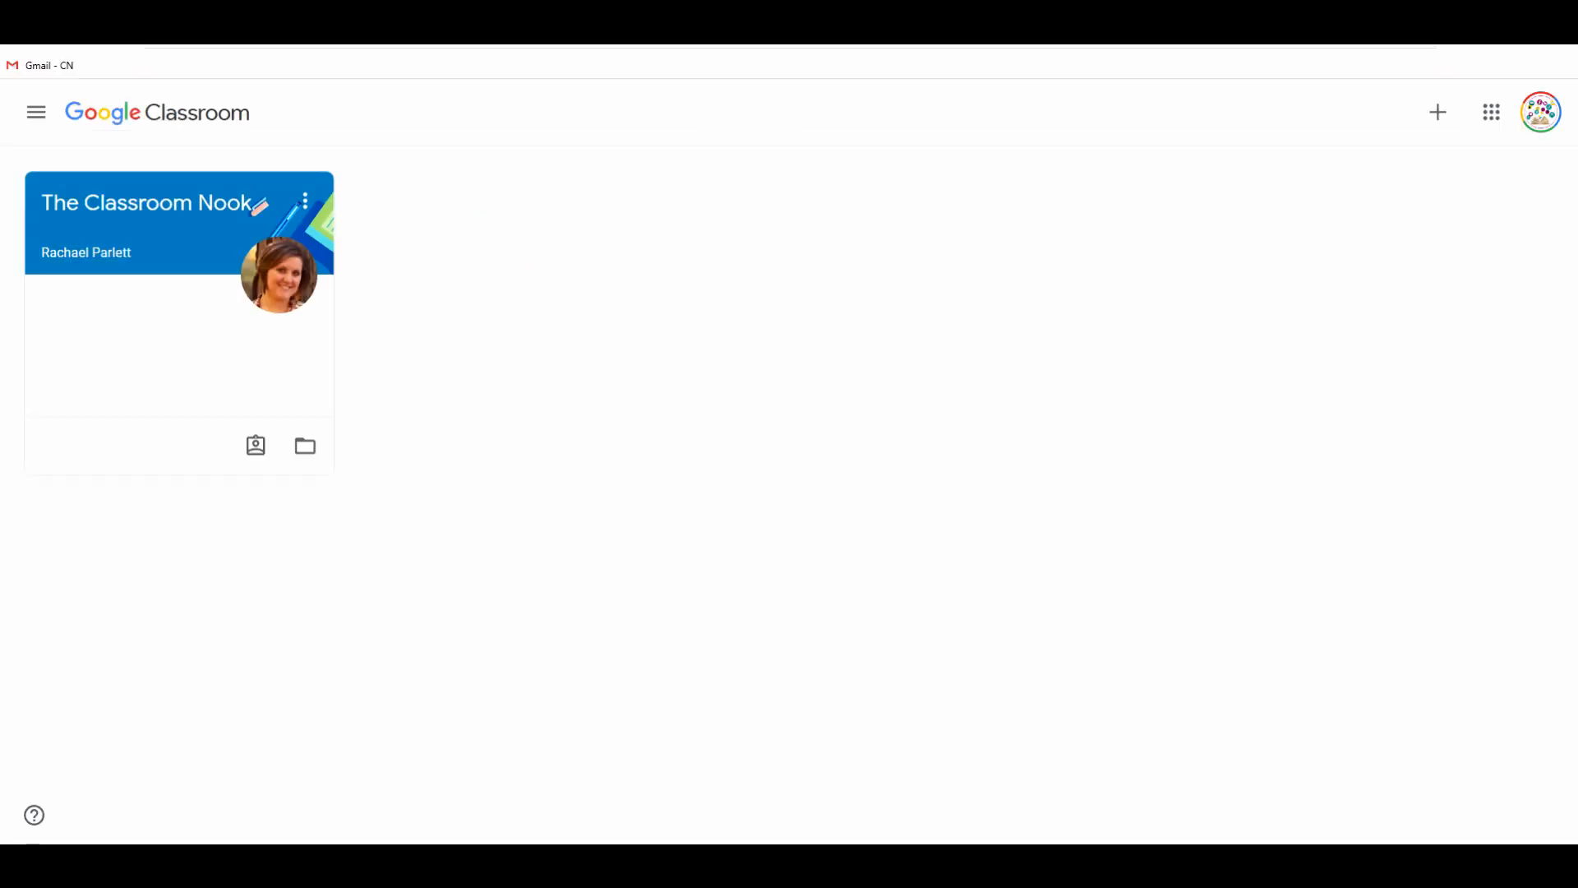
# In the student account, open The Classroom Nook class and view the classwork under the Westward Expansion topic
pyautogui.click(190, 212)
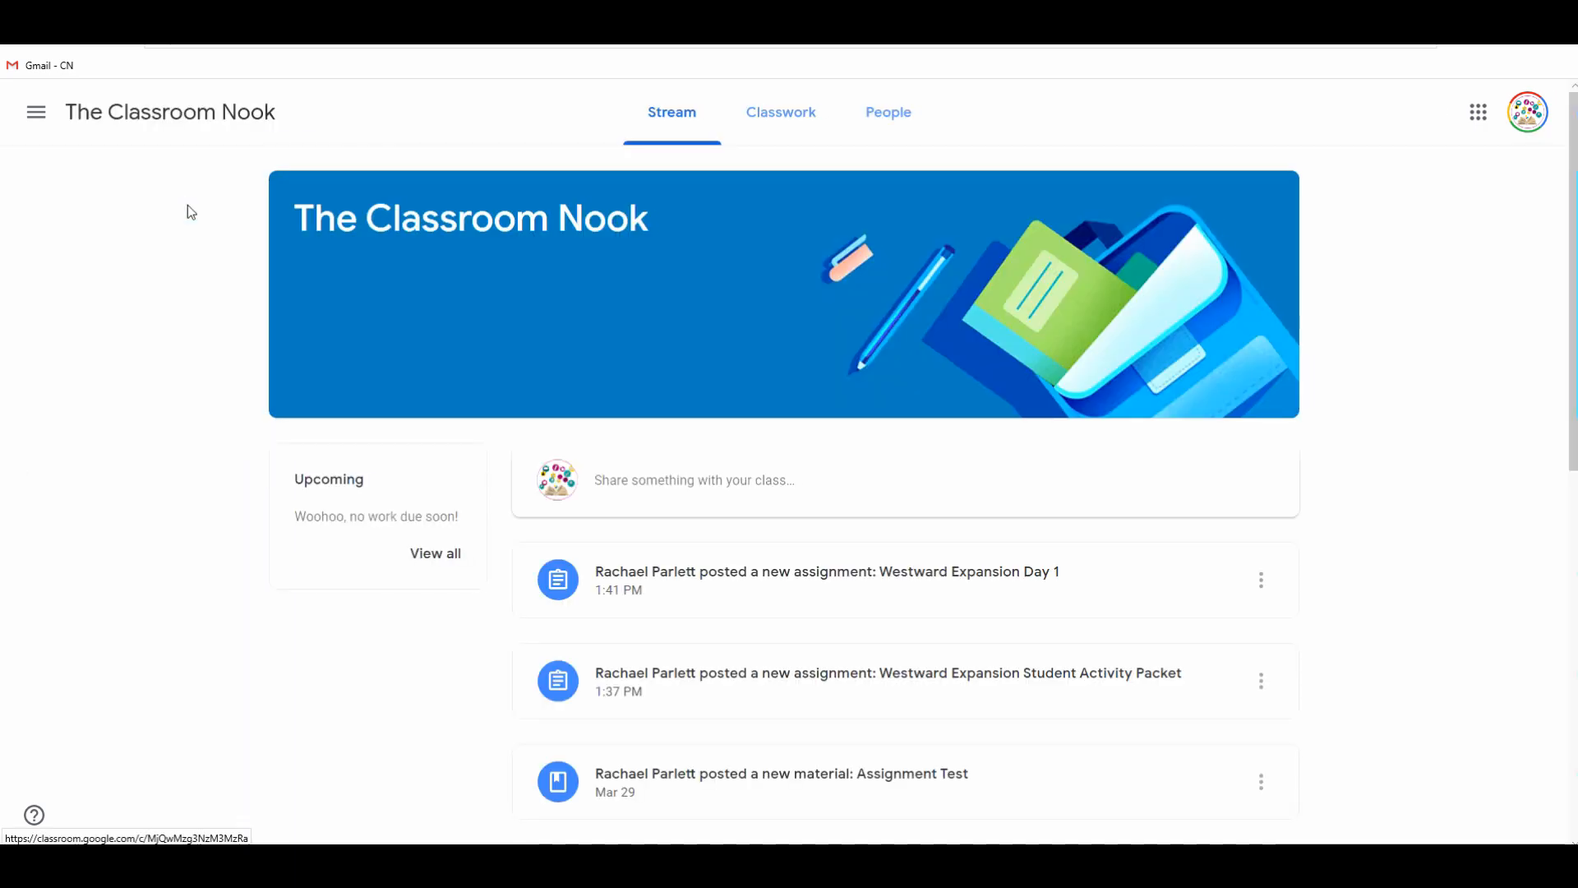
pyautogui.click(782, 114)
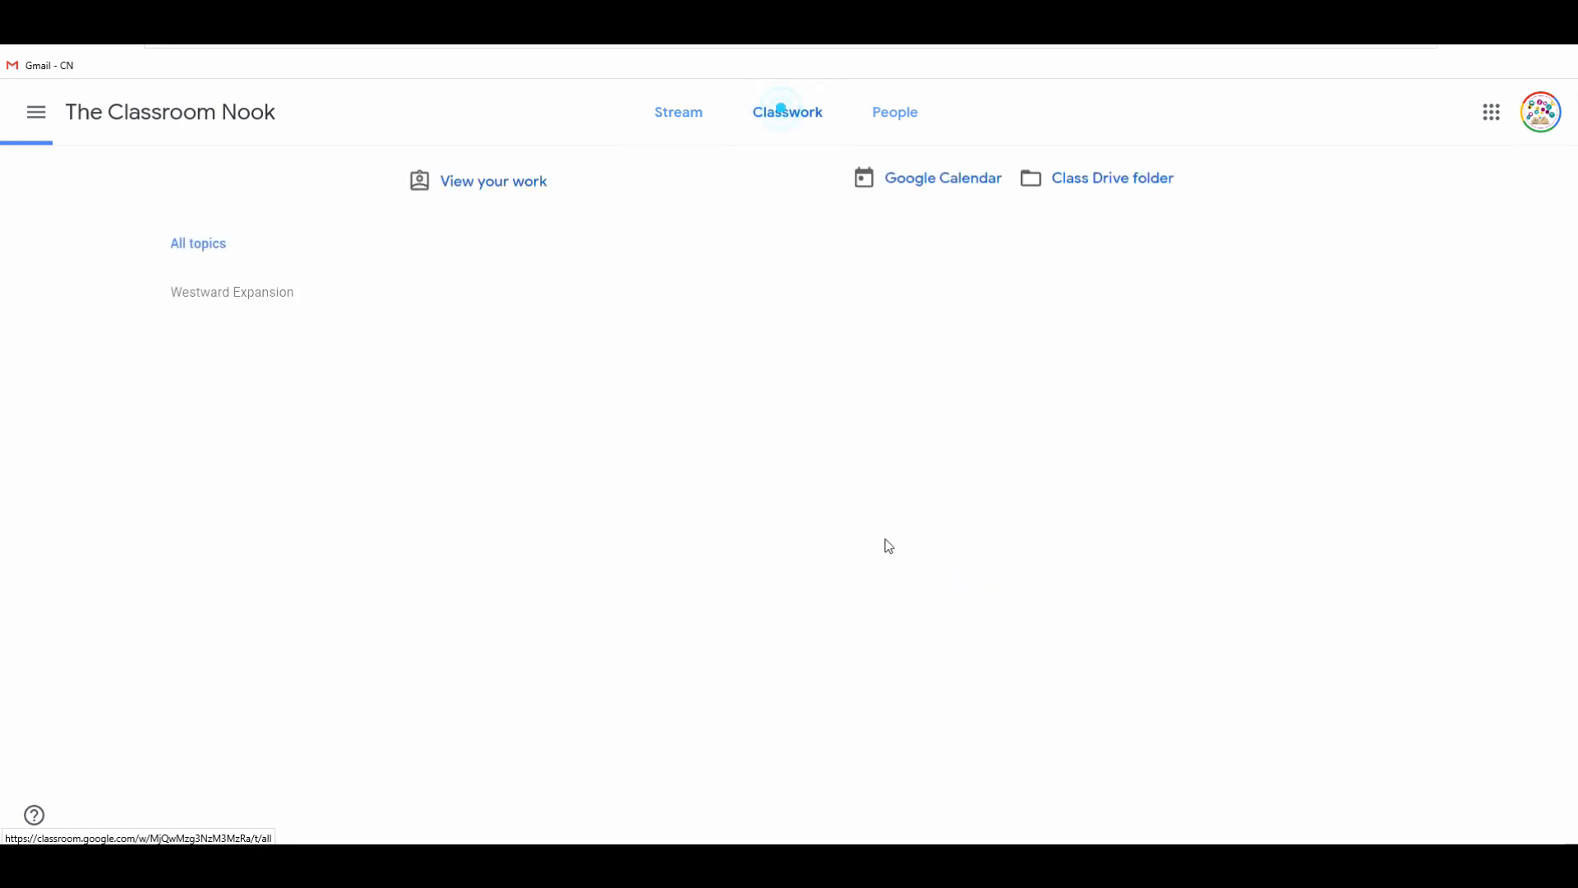
pyautogui.click(232, 305)
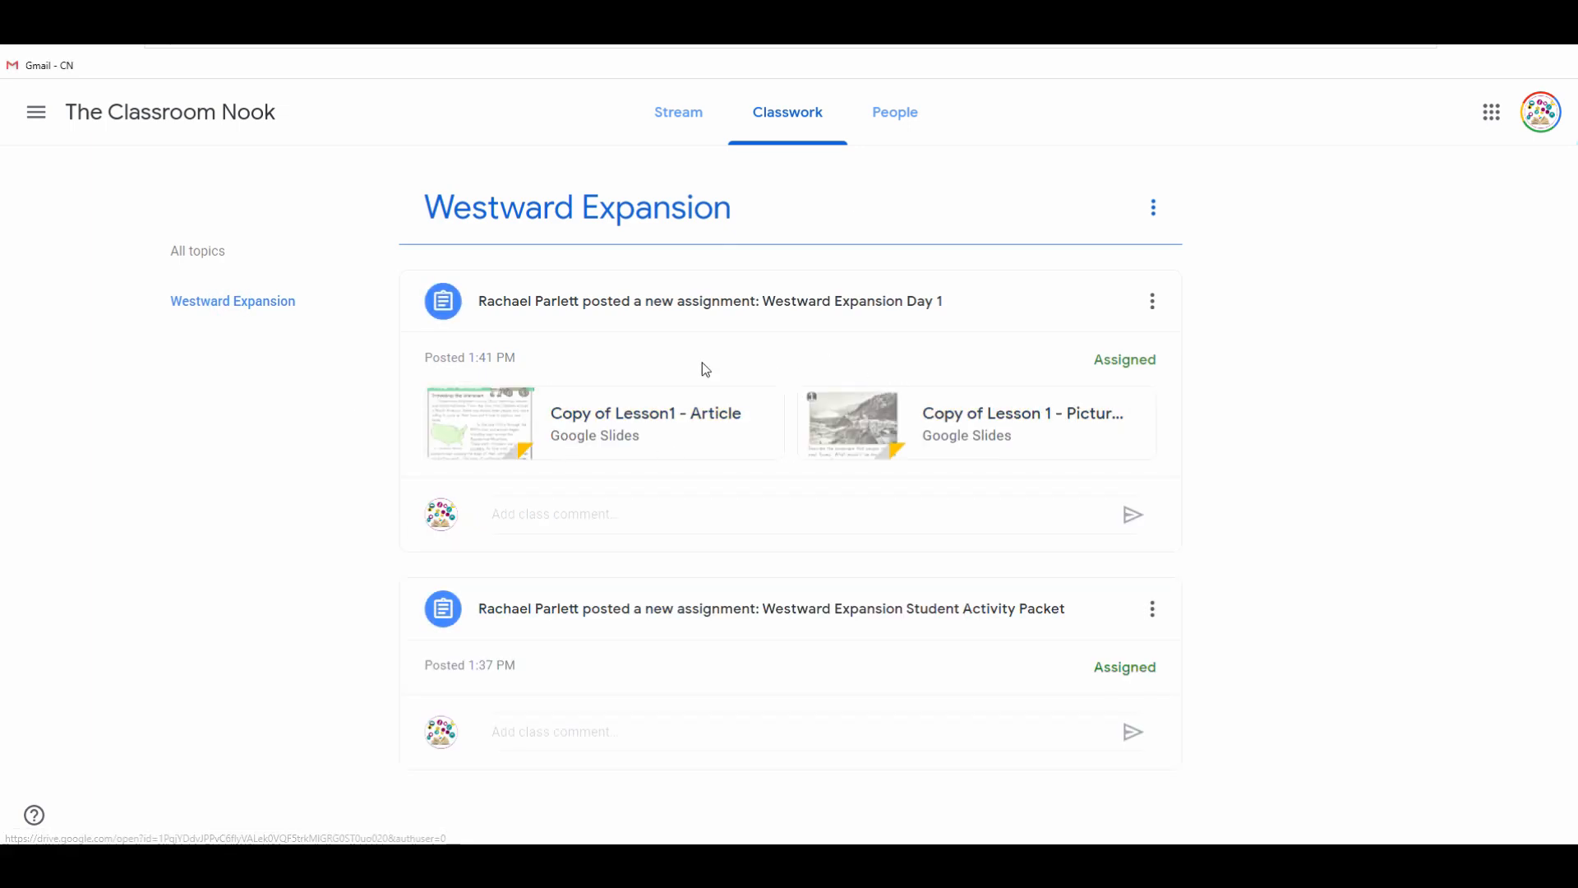